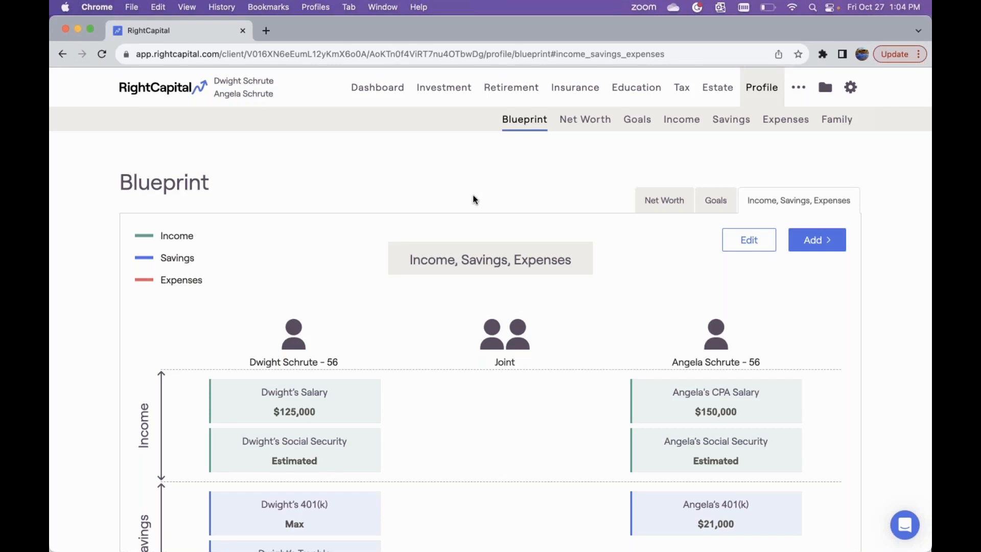
Open the Retirement Analysis and show the action items below the probability of success charts.
click(513, 92)
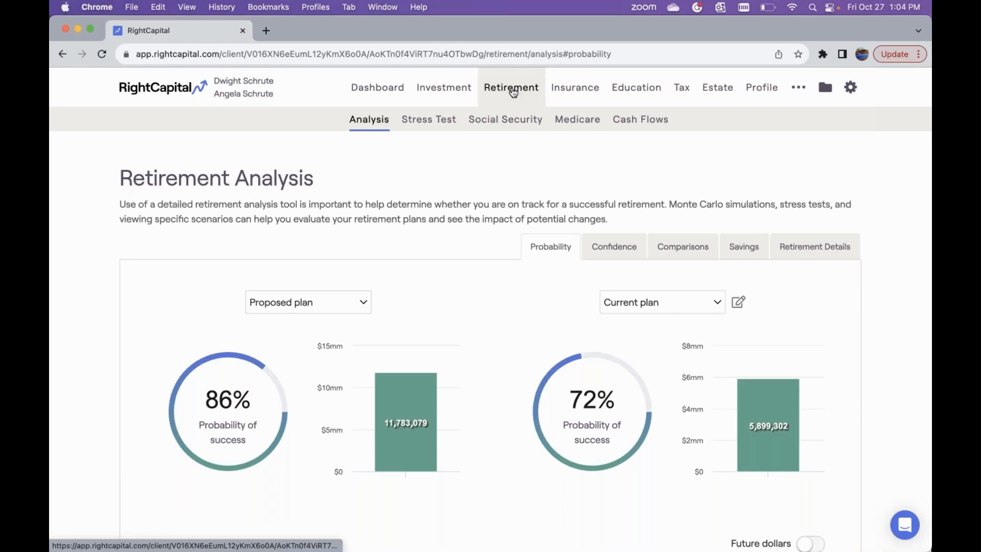
scroll(386, 175, down, 2)
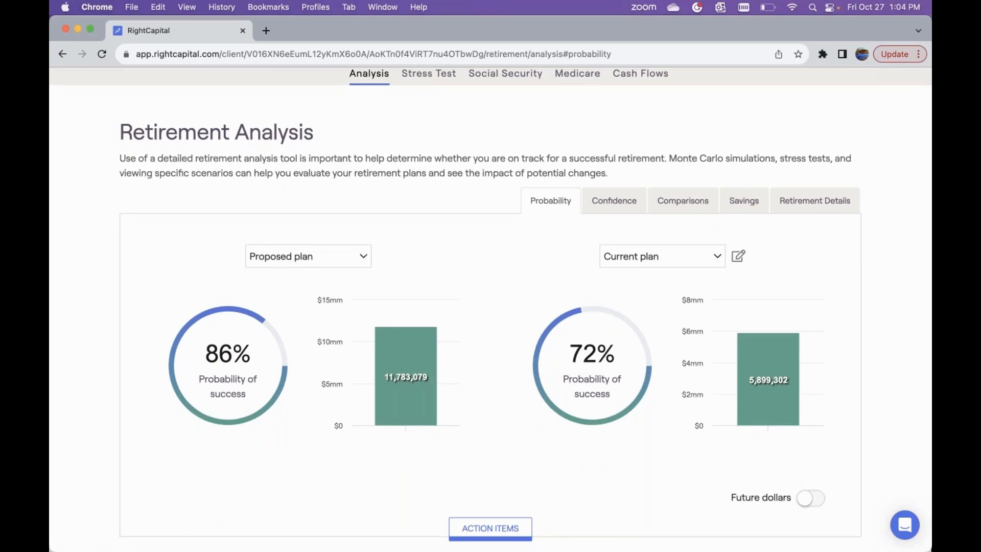
click(502, 528)
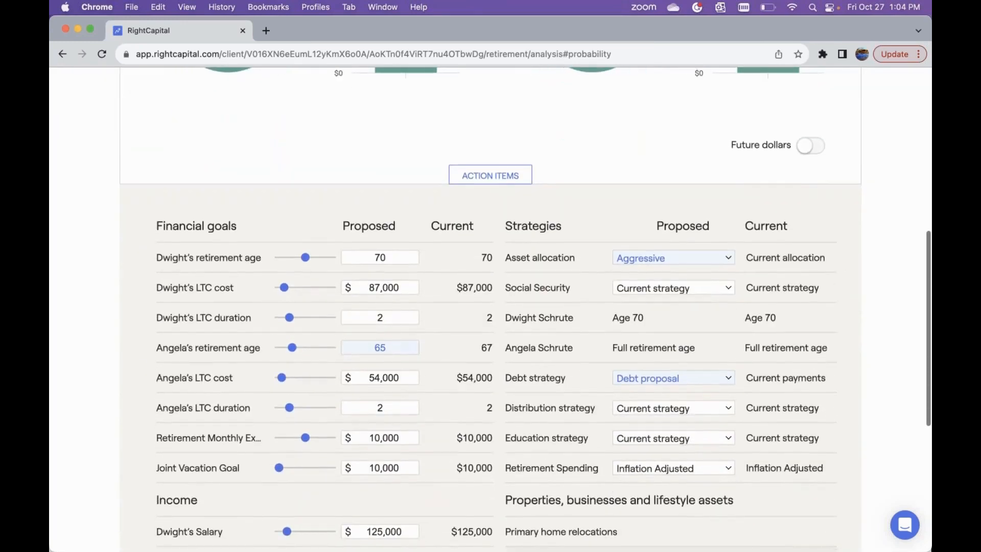
Examine the proposed and current action item values alongside both plans' probability of success.
scroll(490, 309, down, 1)
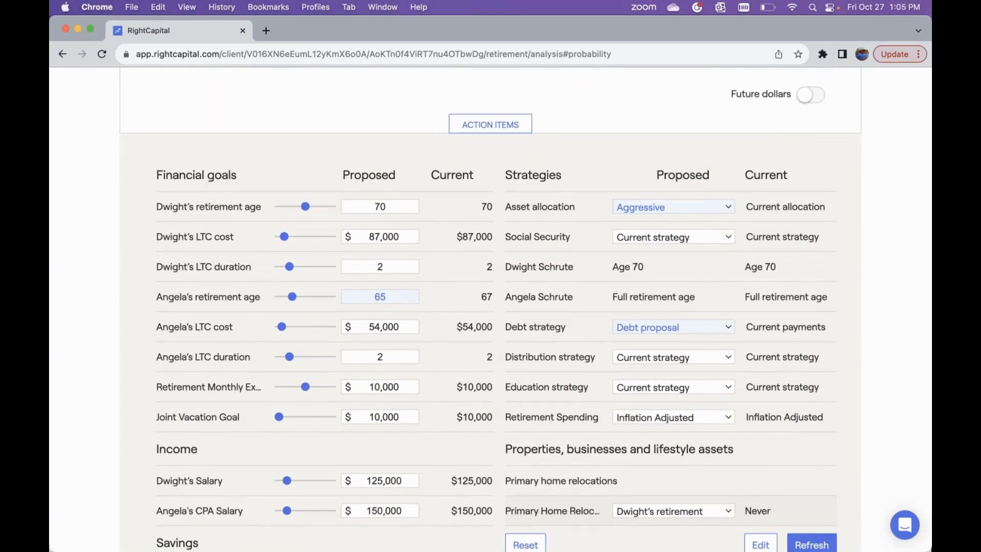
scroll(526, 319, up, 1)
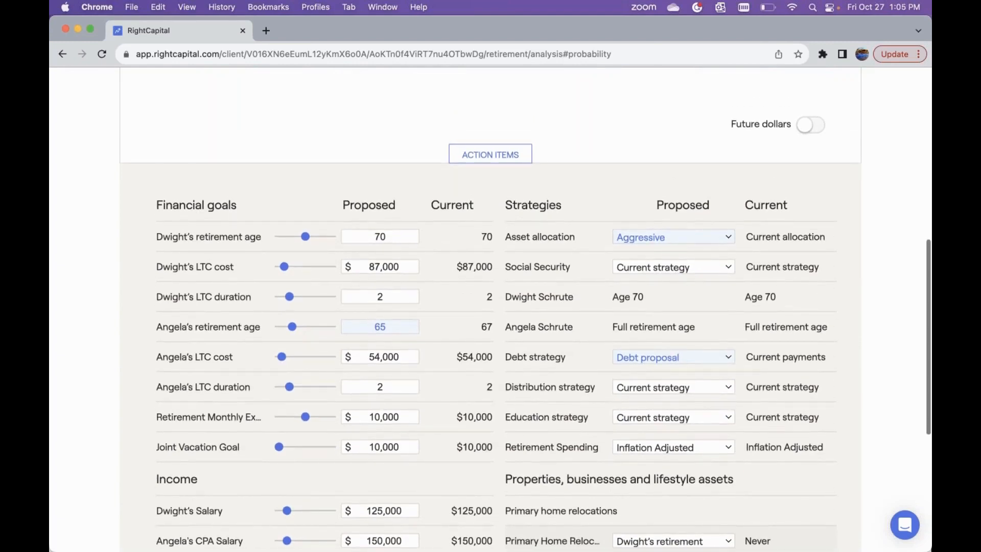
scroll(491, 306, up, 5)
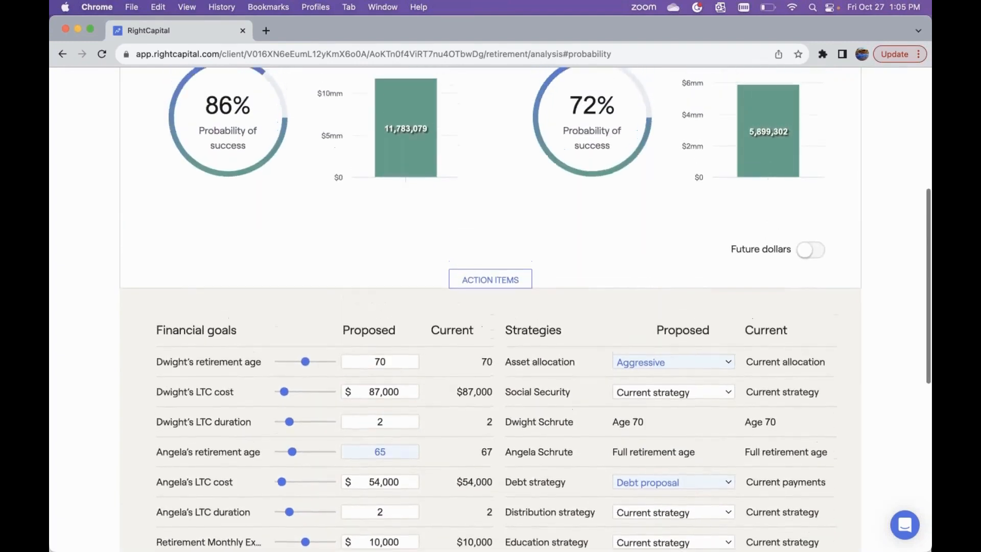
scroll(491, 306, up, 4)
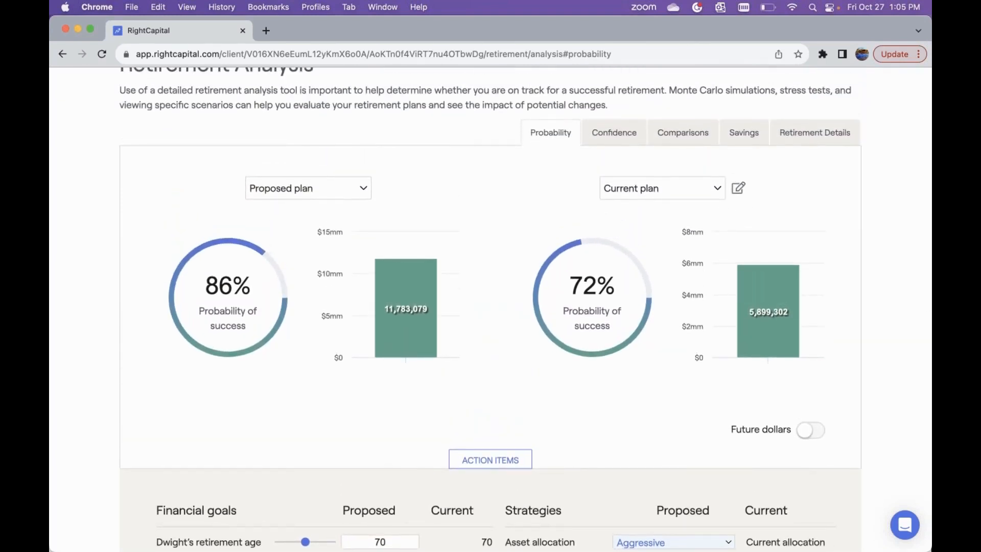
scroll(619, 349, up, 1)
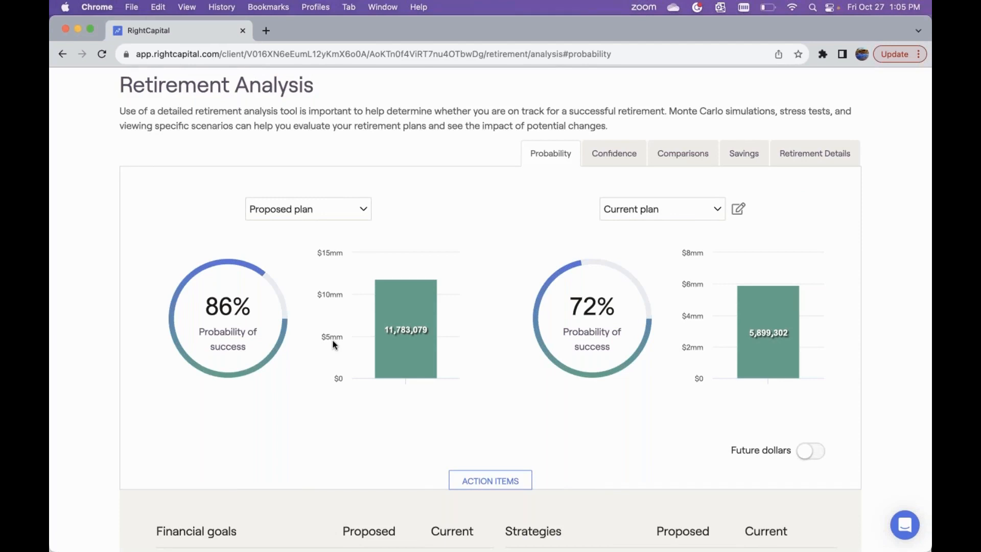
scroll(333, 345, up, 4)
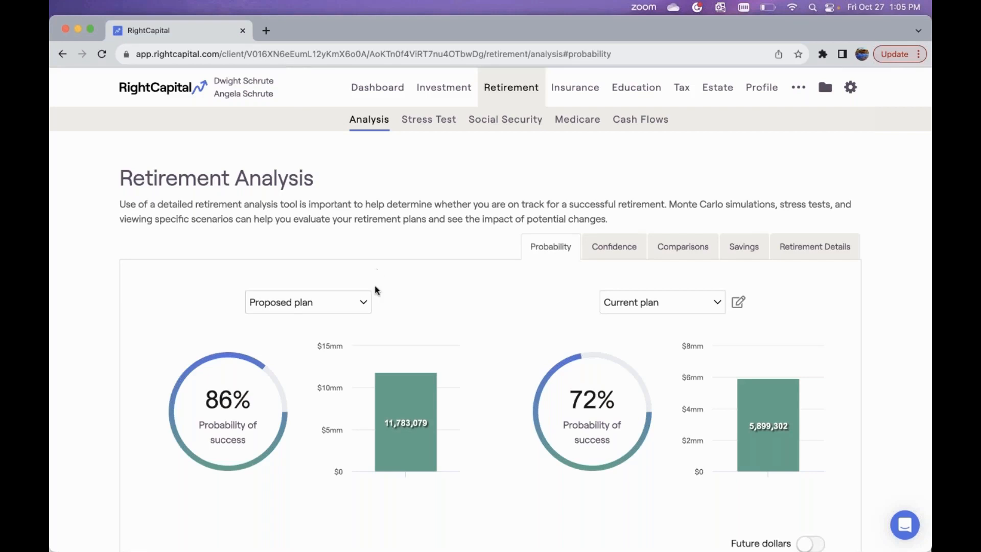
scroll(437, 449, down, 3)
scroll(462, 513, down, 3)
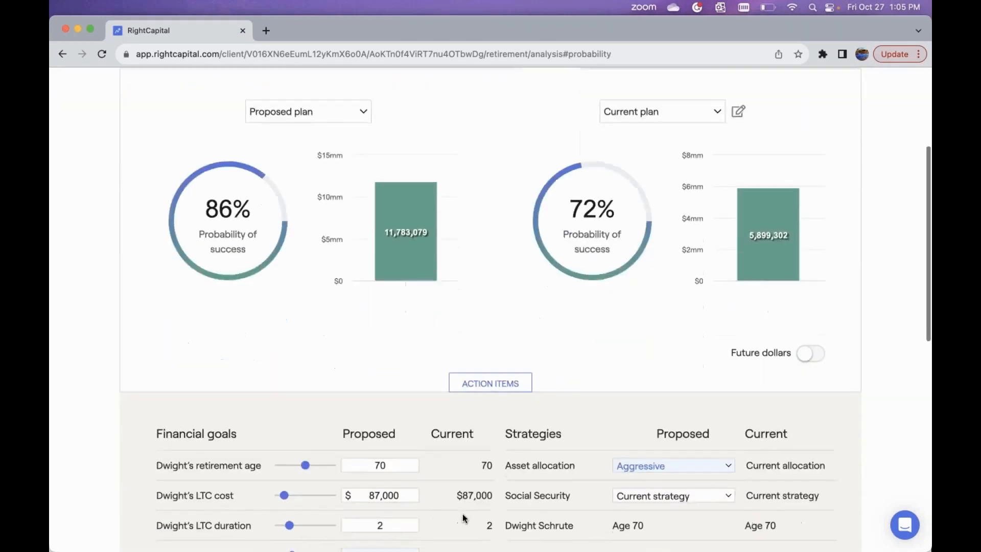
scroll(521, 477, down, 2)
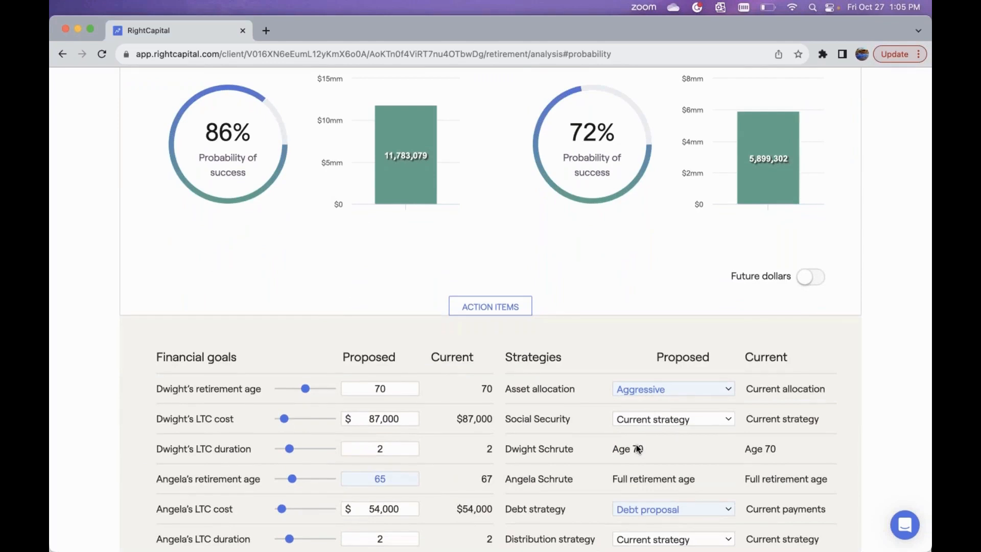
scroll(637, 449, up, 8)
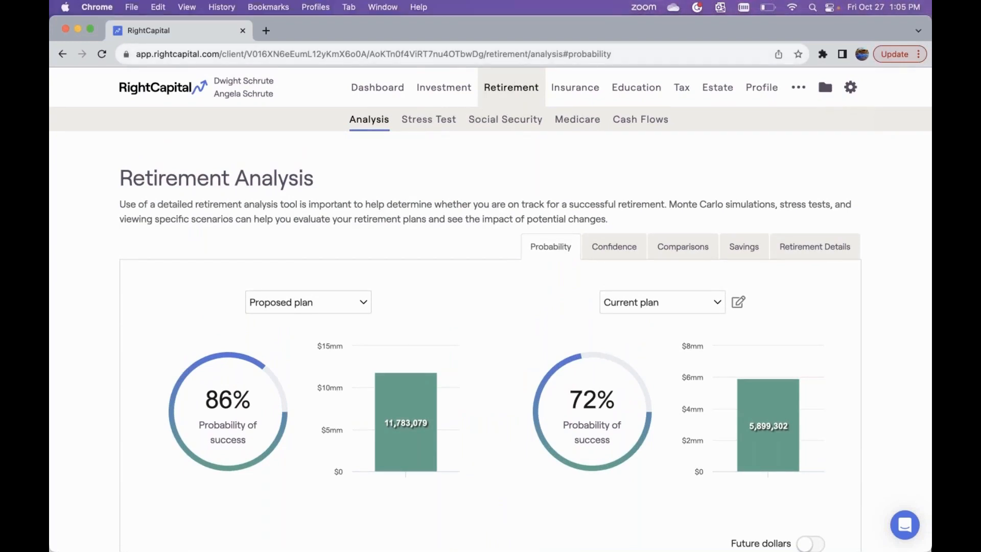
Open the retirement Stress Test and examine the current plan's chart, its baseline bar, the stress assumptions and the selectable plans.
click(417, 121)
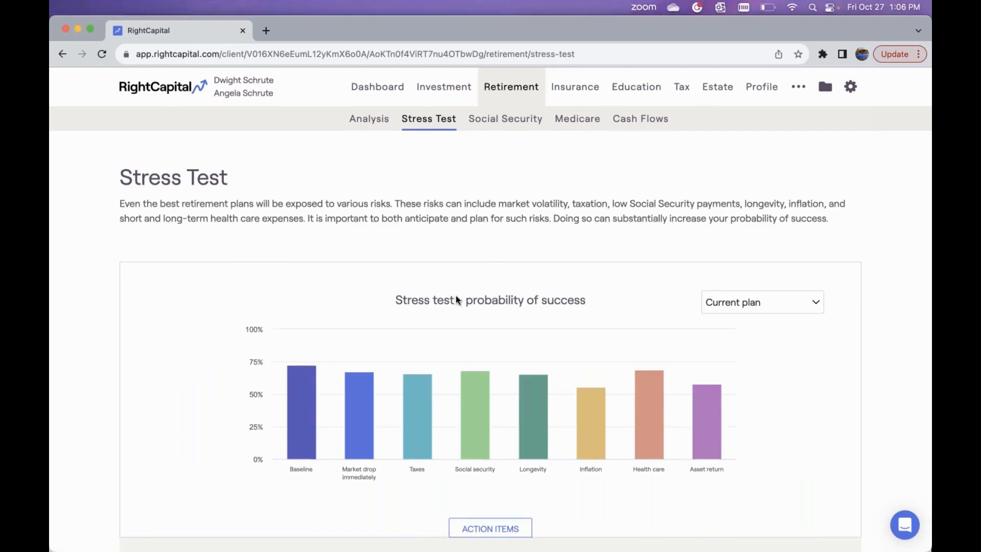
scroll(456, 297, down, 3)
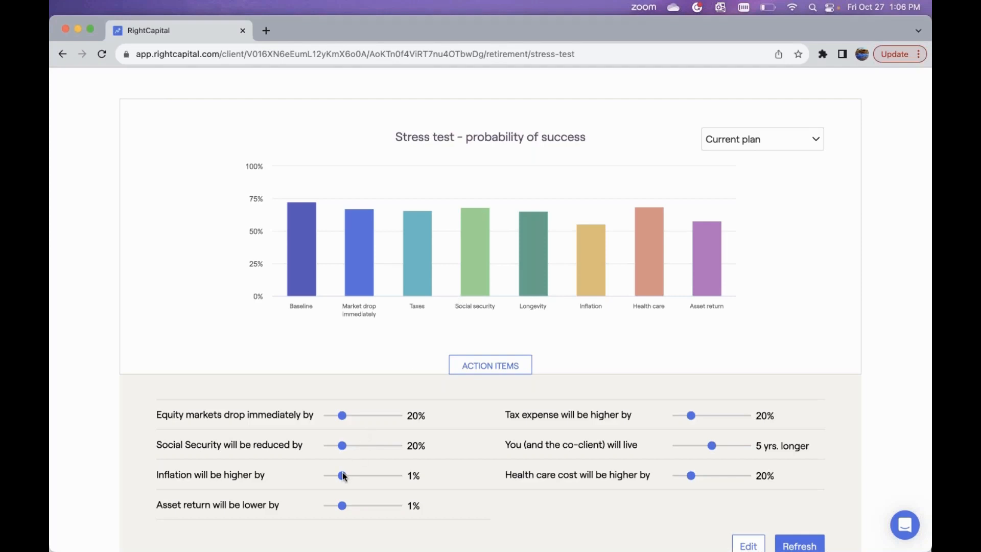
scroll(374, 435, up, 4)
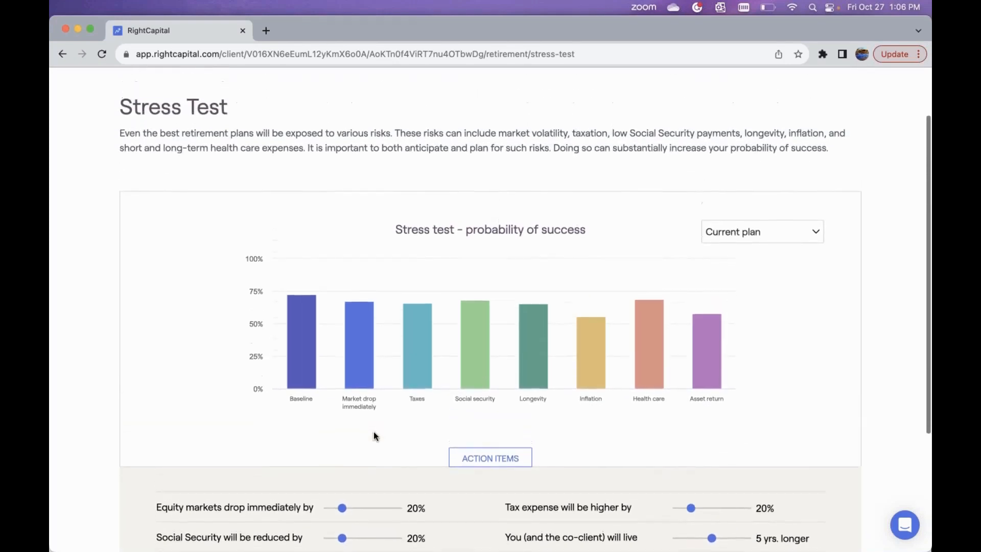
scroll(376, 436, down, 3)
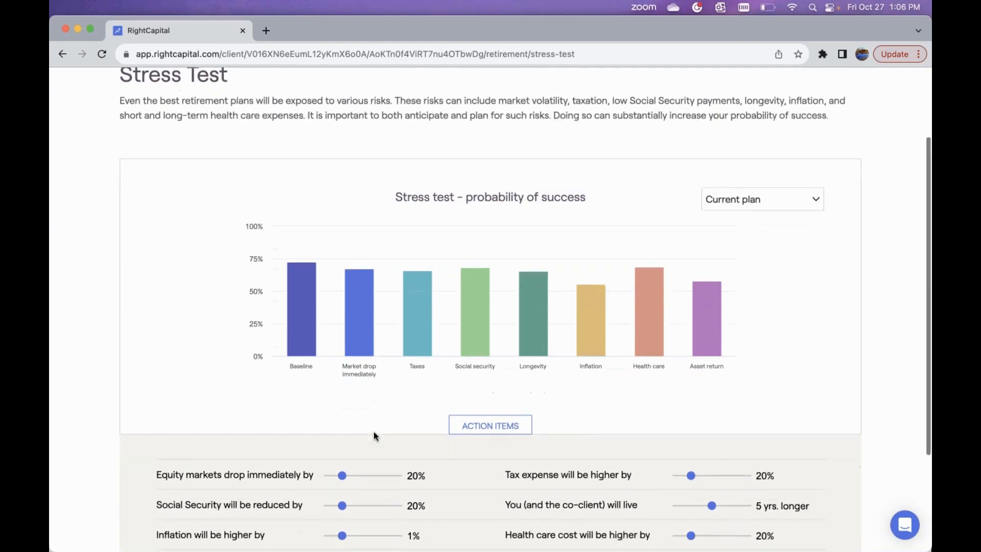
scroll(475, 440, down, 3)
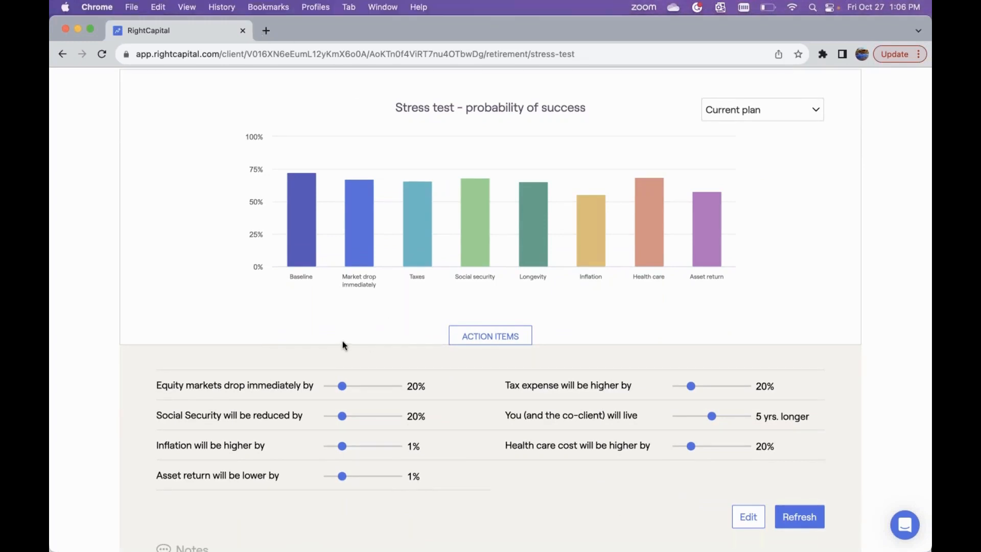
mouse_move(310, 240)
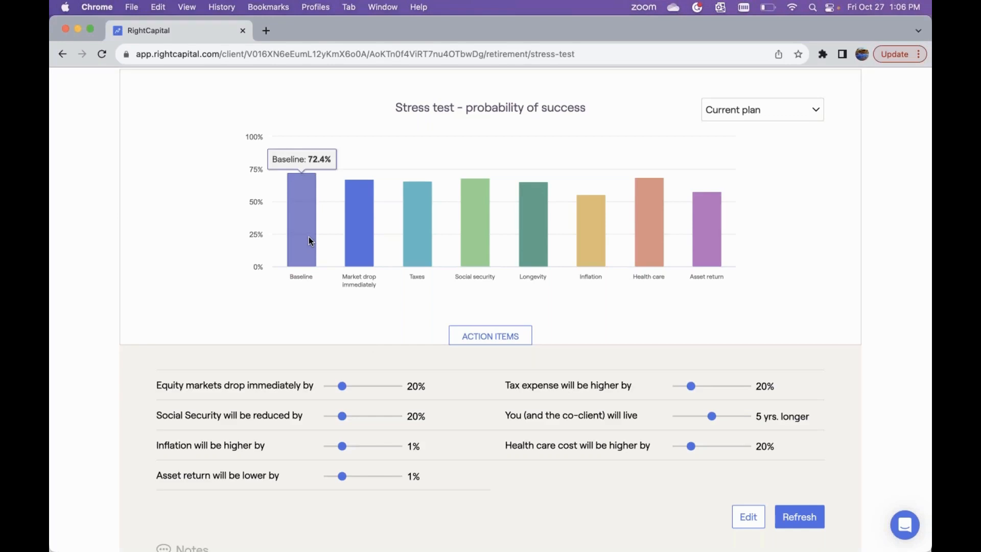
scroll(309, 239, up, 3)
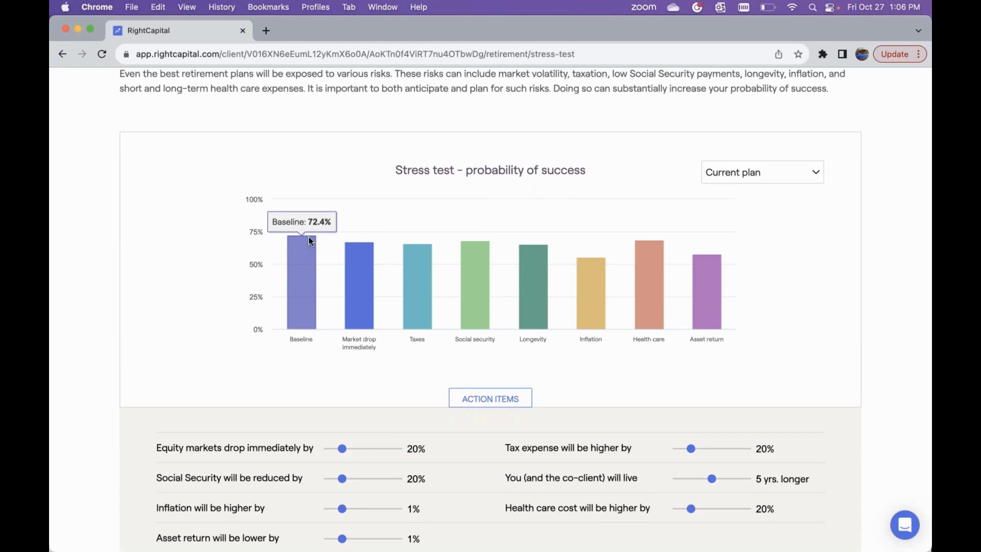
click(701, 174)
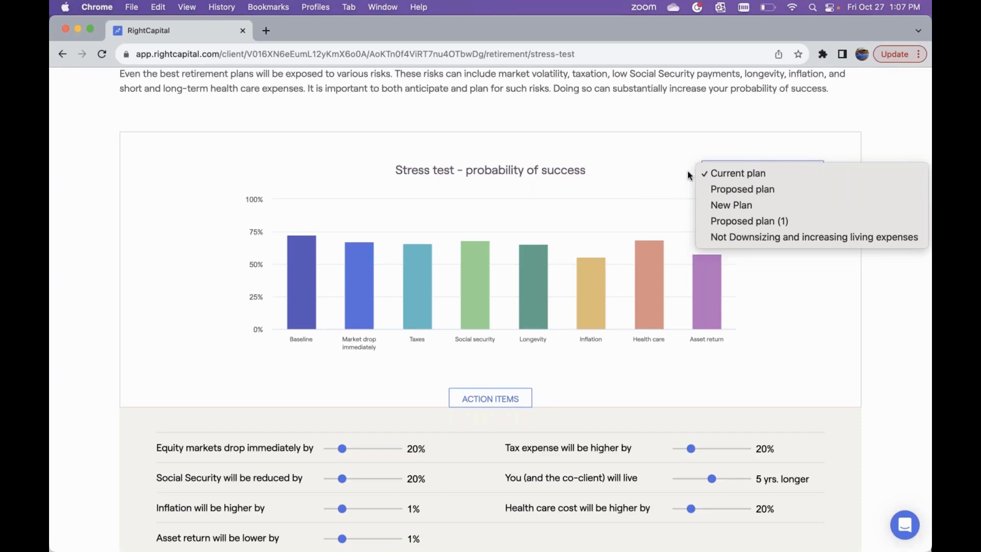
click(682, 173)
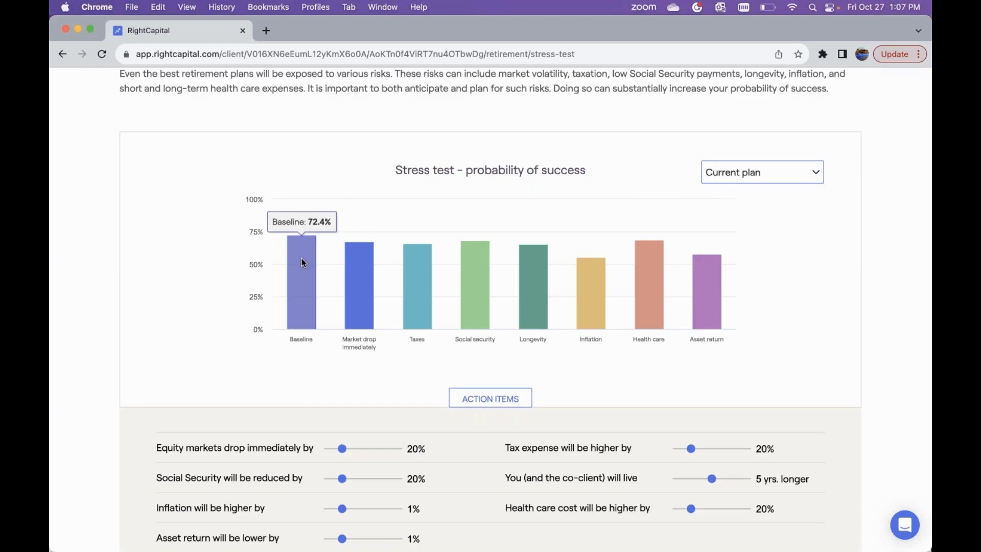
Set the inflation stress assumption to 4% higher and recalculate the stress test chart.
scroll(401, 351, down, 3)
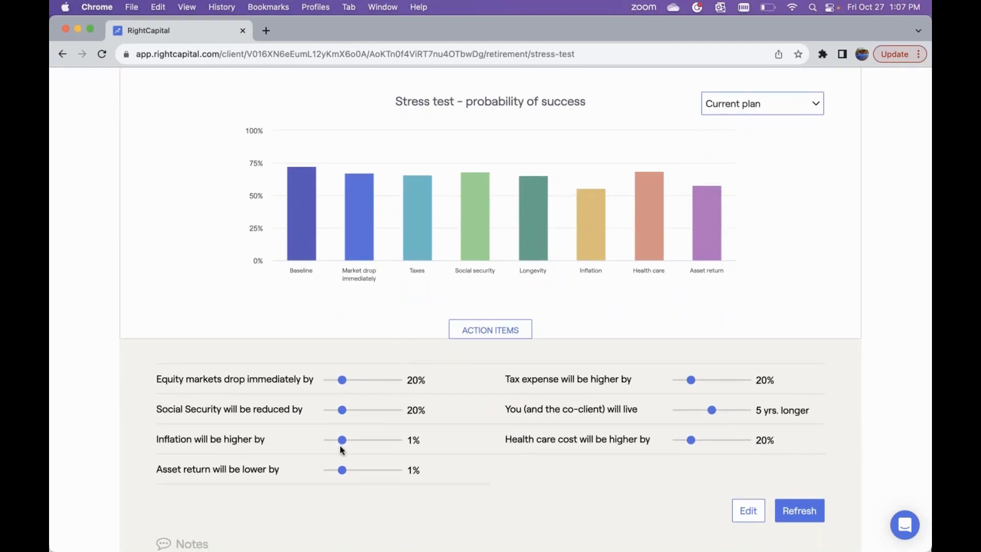
drag(343, 443, 381, 443)
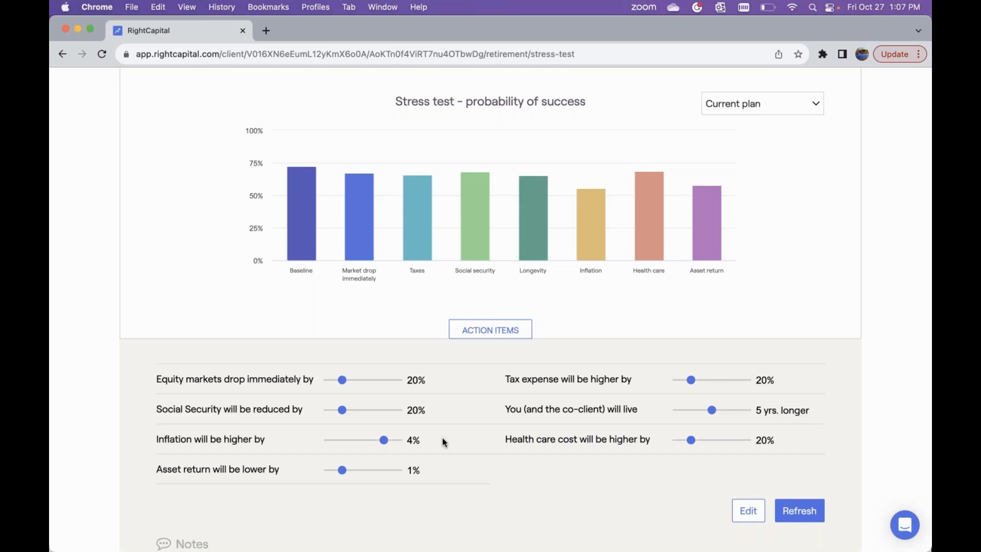
click(806, 510)
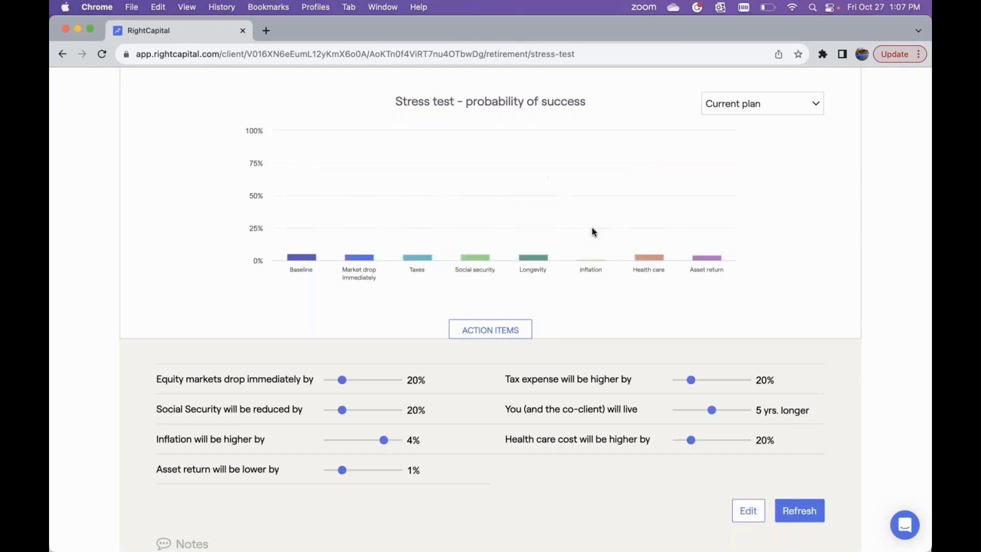
mouse_move(592, 257)
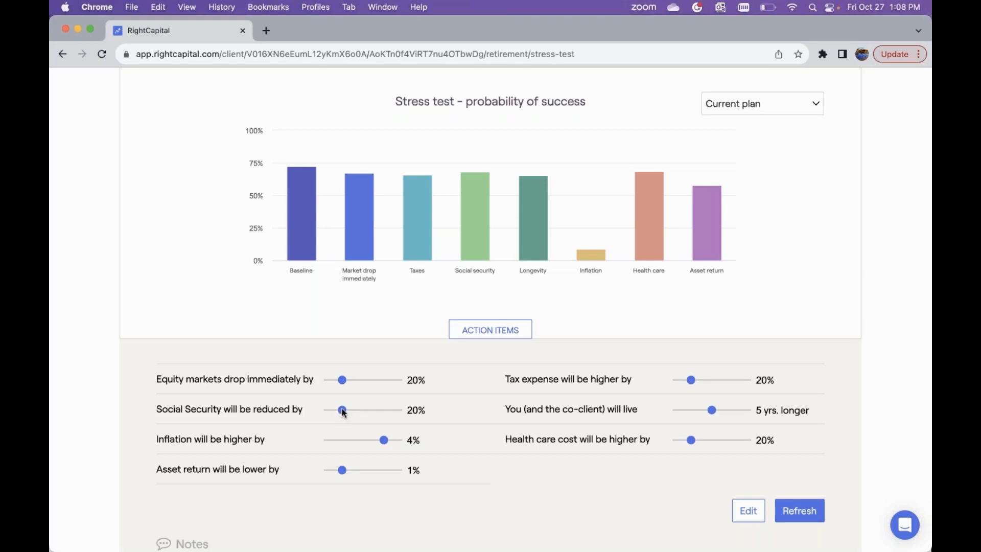
Set the Social Security reduction to 50% and recalculate the stress test chart.
drag(342, 410, 368, 412)
click(804, 511)
mouse_move(483, 231)
Set the immediate equity market drop to 40%, lower asset return to 2% and higher tax expense to 40%, then recalculate the chart.
drag(340, 378, 357, 379)
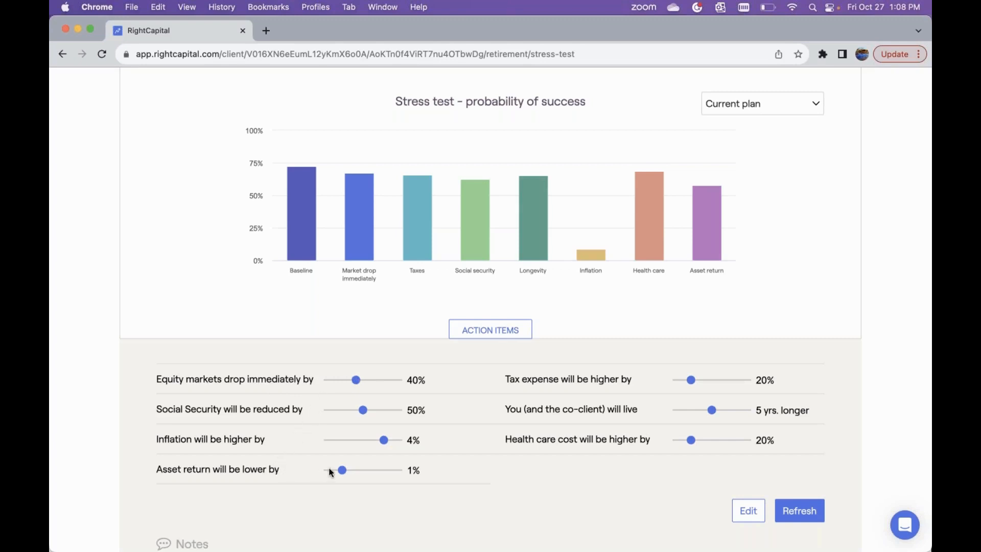
drag(341, 469, 354, 473)
drag(692, 379, 705, 380)
click(796, 510)
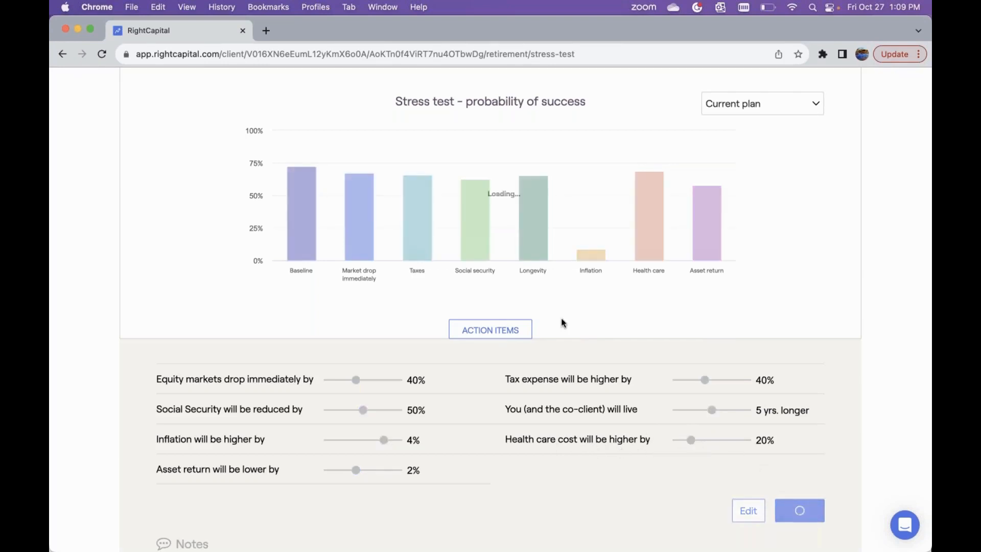
scroll(561, 319, up, 3)
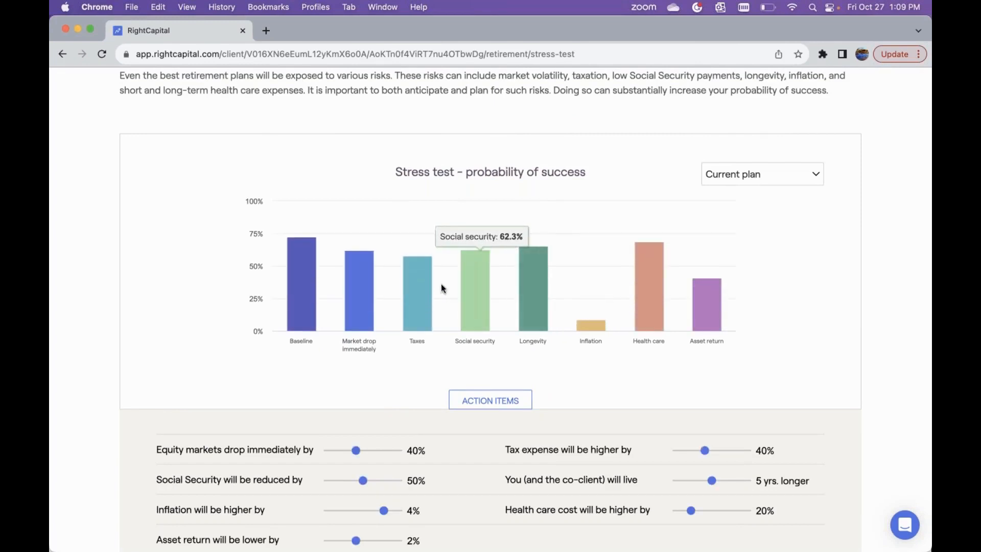
mouse_move(421, 295)
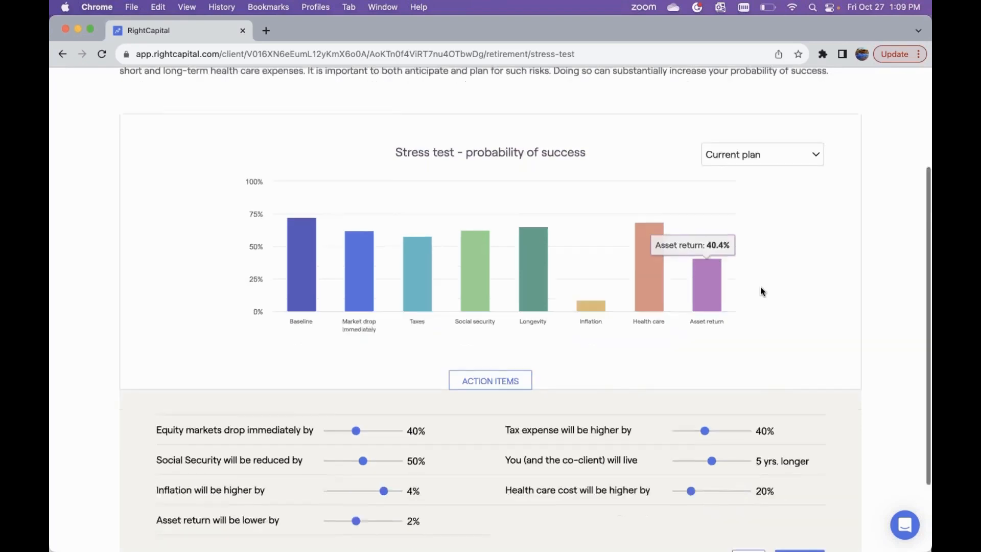
Add the Combined stress test to the displayed sections, save the selection, and review the updated chart.
scroll(761, 291, down, 3)
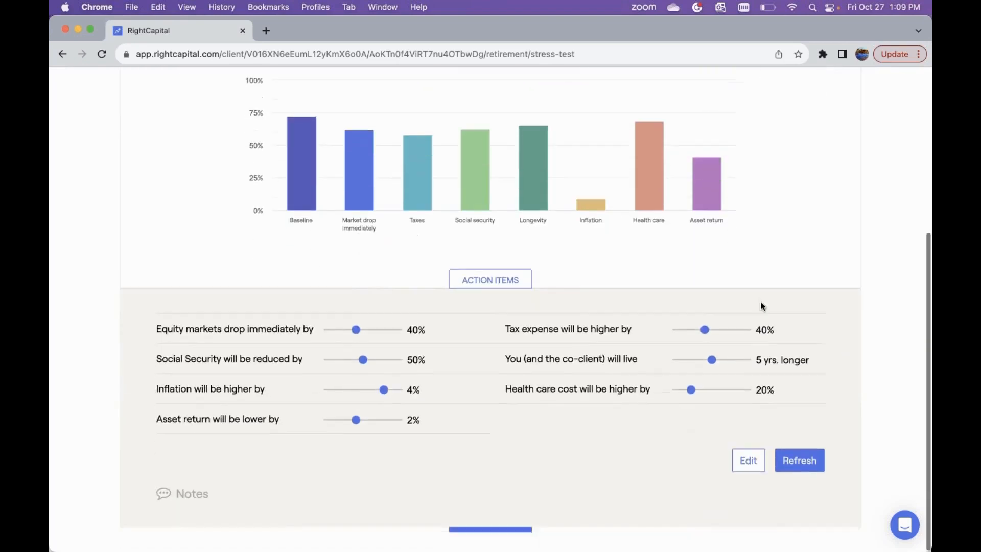
click(751, 466)
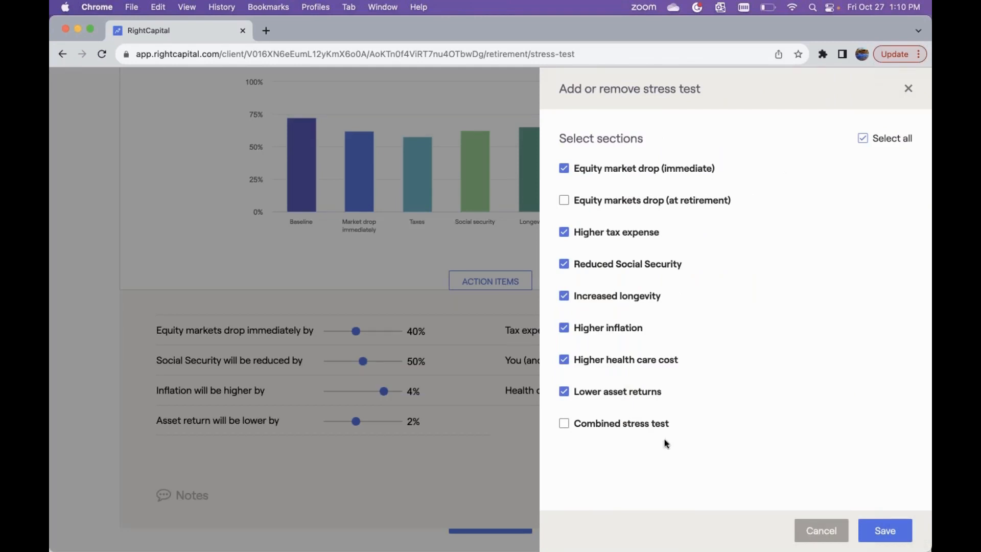
click(565, 424)
click(564, 297)
click(564, 298)
click(883, 532)
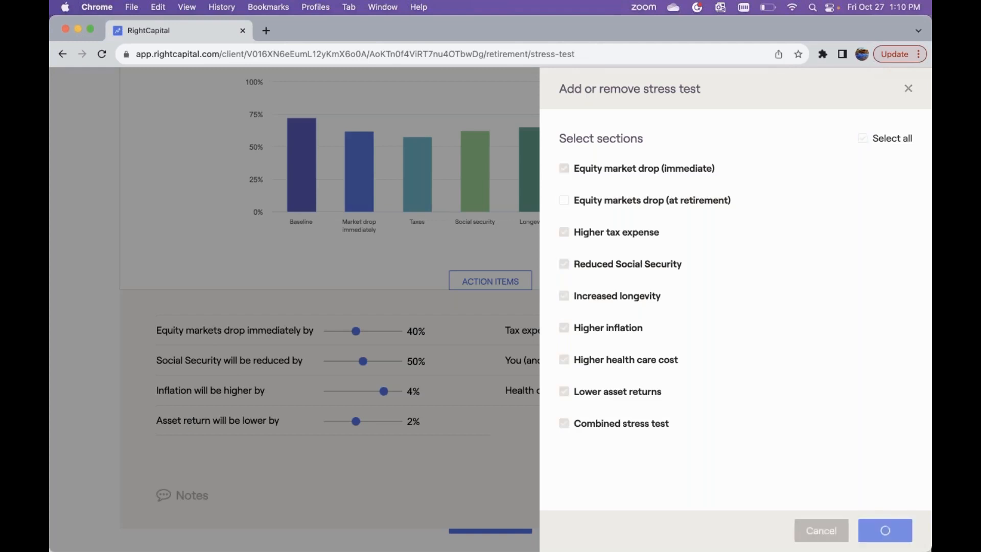
scroll(656, 357, up, 2)
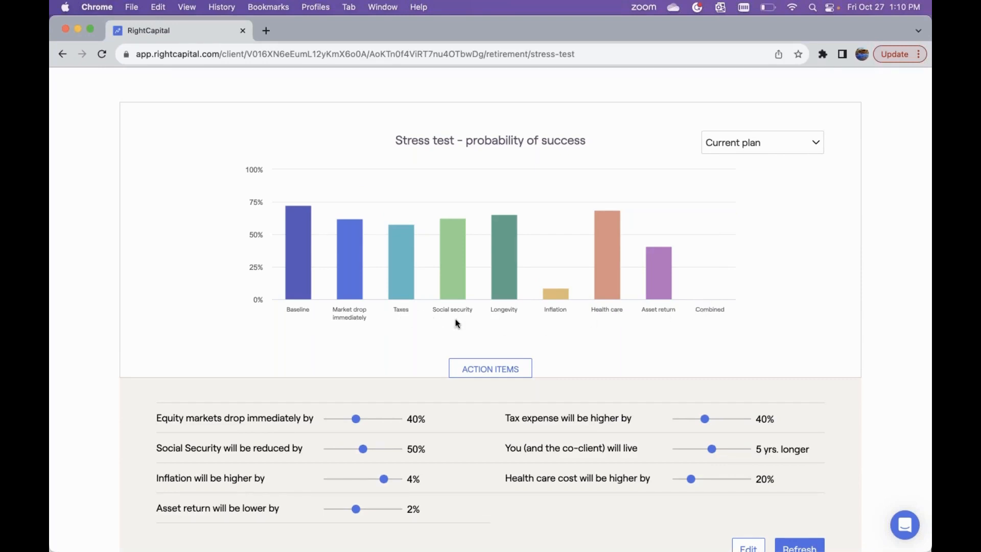
scroll(455, 322, down, 3)
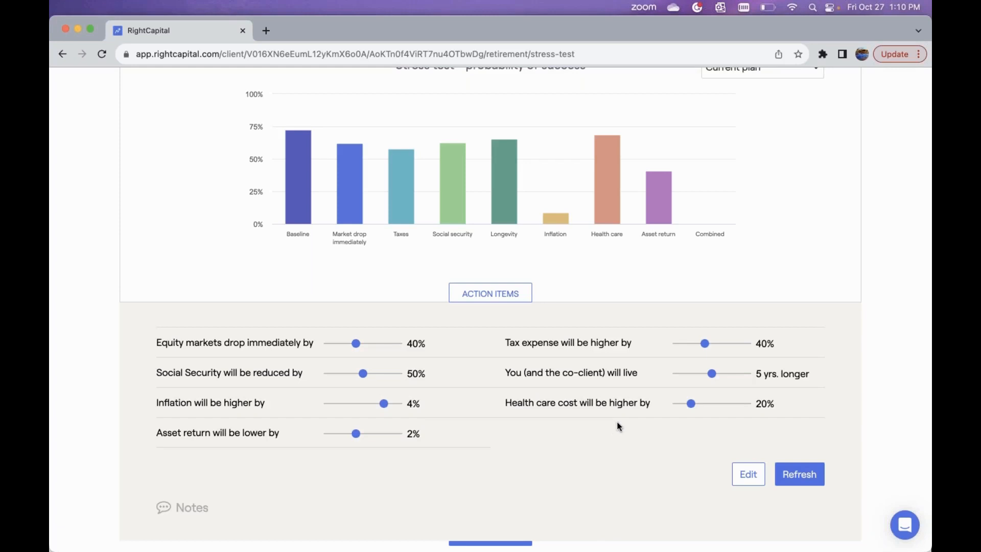
scroll(617, 423, up, 2)
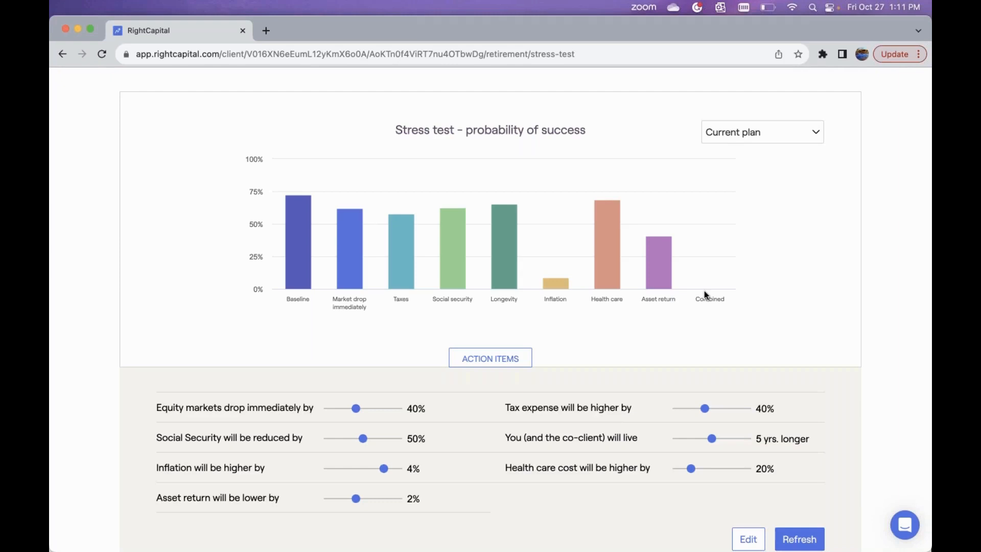
Switch the stress test chart to the Proposed plan and check its baseline probability of success.
scroll(563, 421, down, 2)
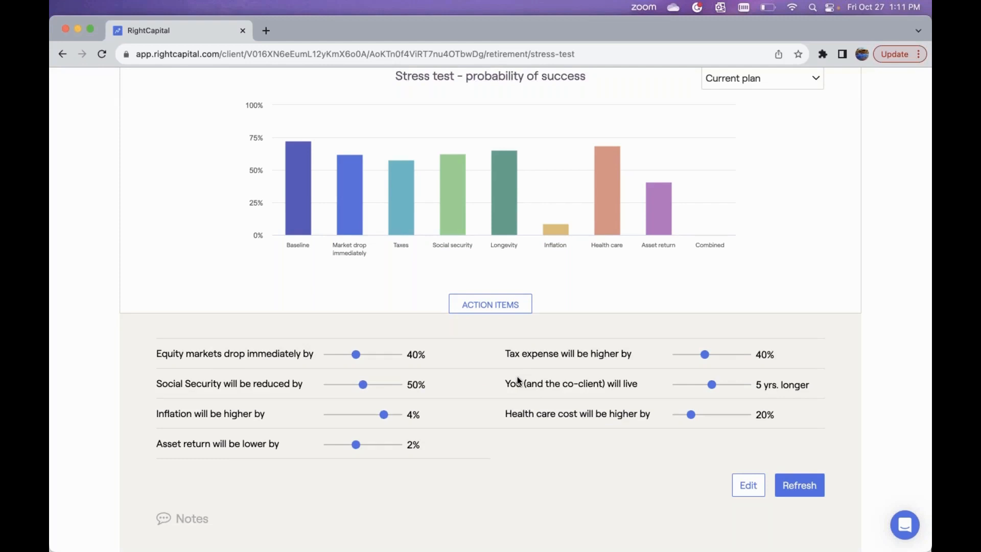
scroll(518, 378, up, 1)
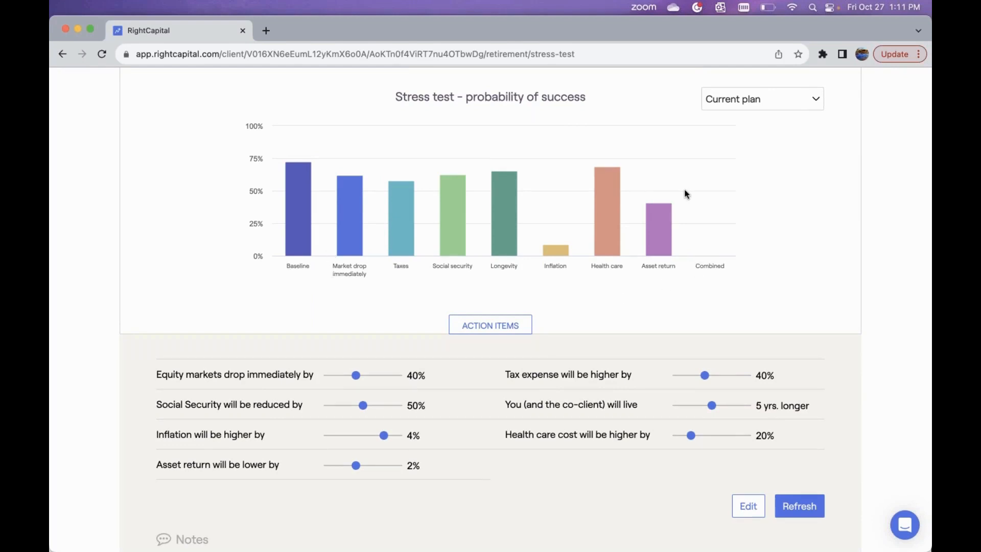
scroll(685, 189, up, 3)
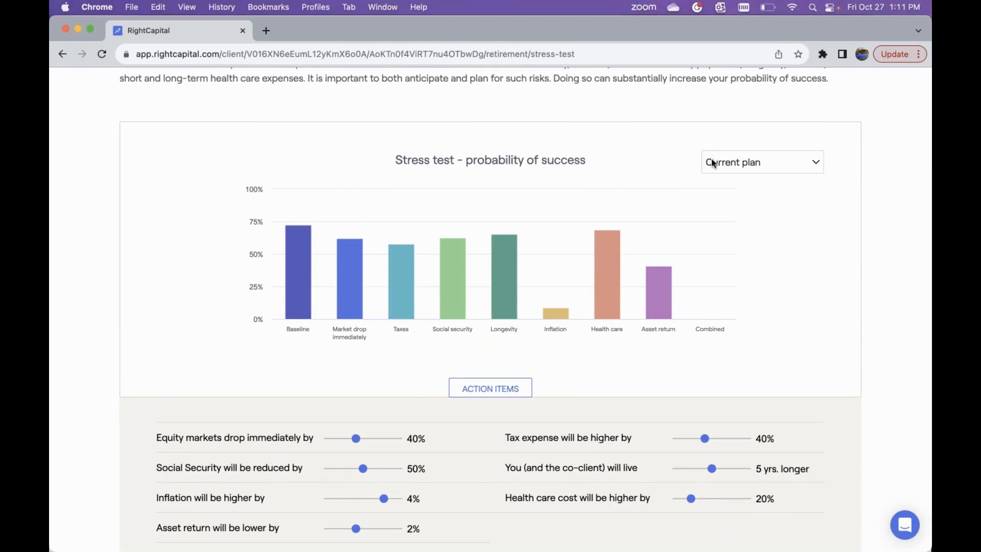
click(714, 164)
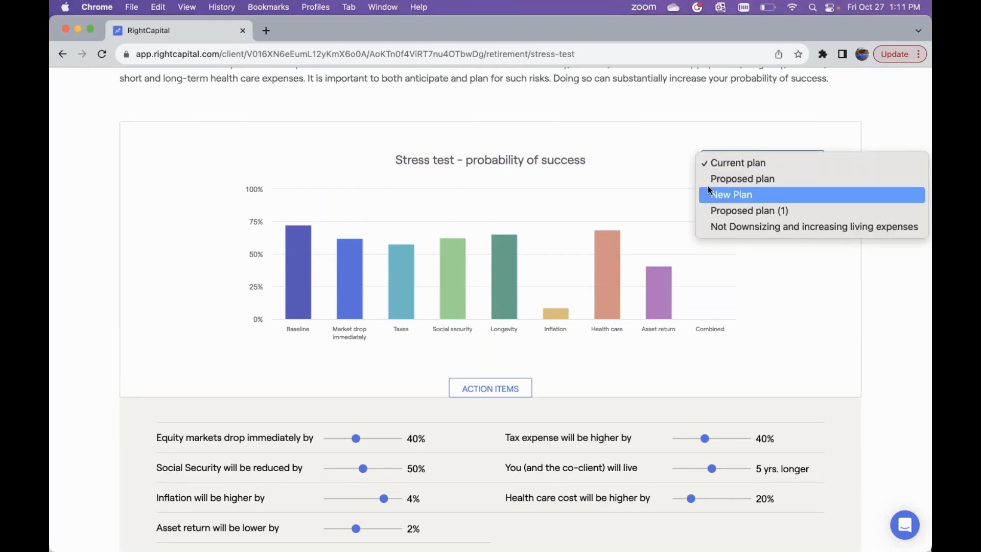
click(710, 178)
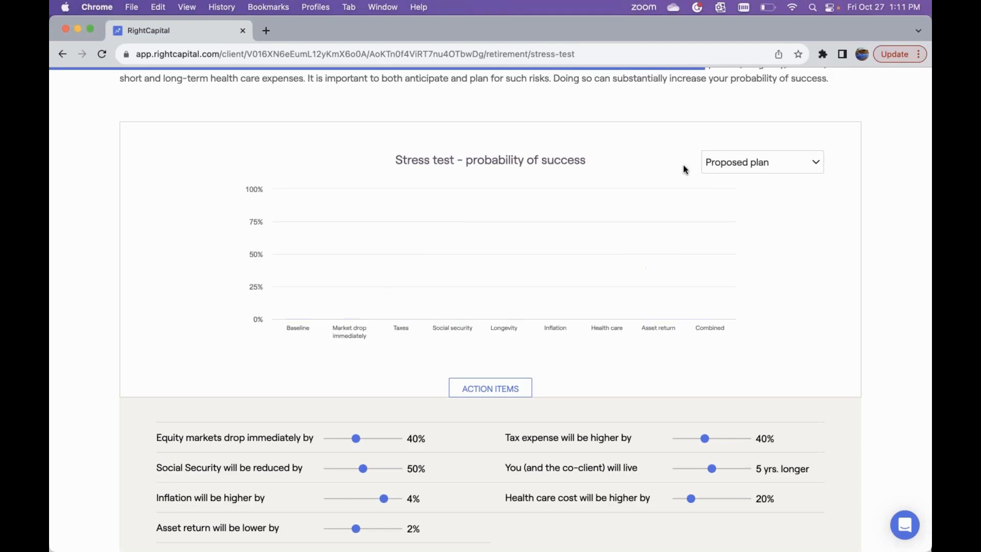
mouse_move(302, 243)
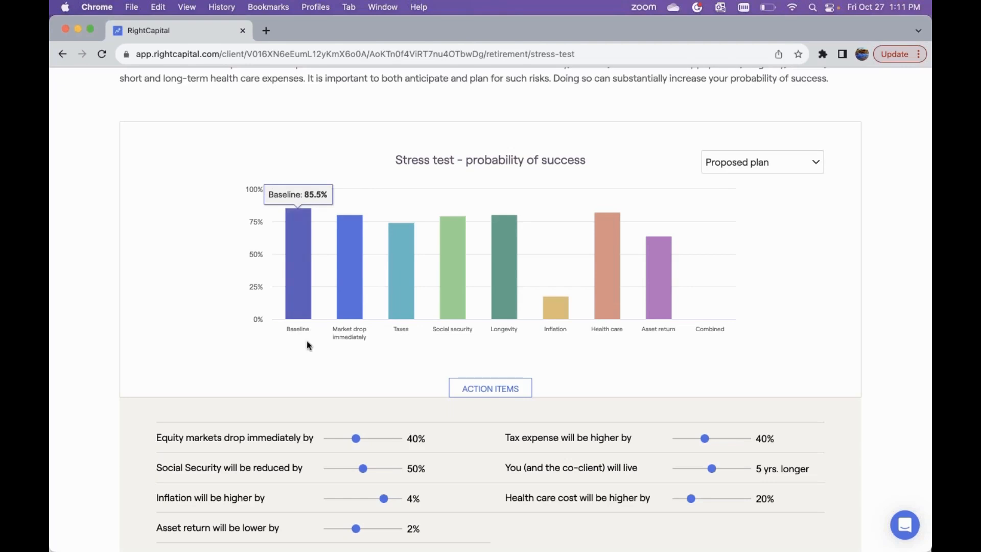
Set tax expense to 0%, longevity to 2 years, health care to 10%, Social Security reduction to 30% and inflation to 2% higher, then recalculate.
scroll(308, 345, down, 3)
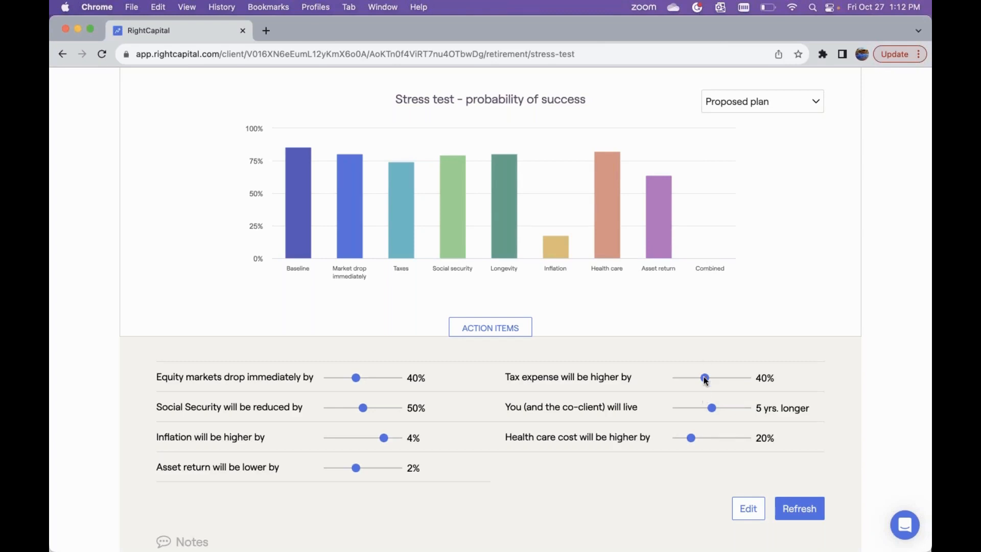
drag(706, 378, 677, 378)
mouse_move(713, 407)
mouse_down()
mouse_move(691, 408)
mouse_move(684, 440)
mouse_up()
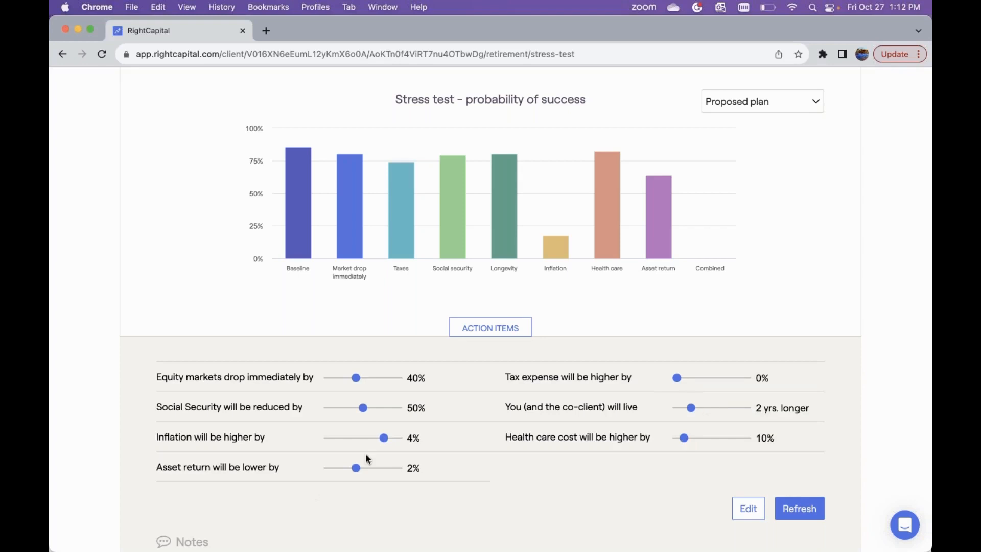
drag(385, 438, 358, 438)
click(800, 509)
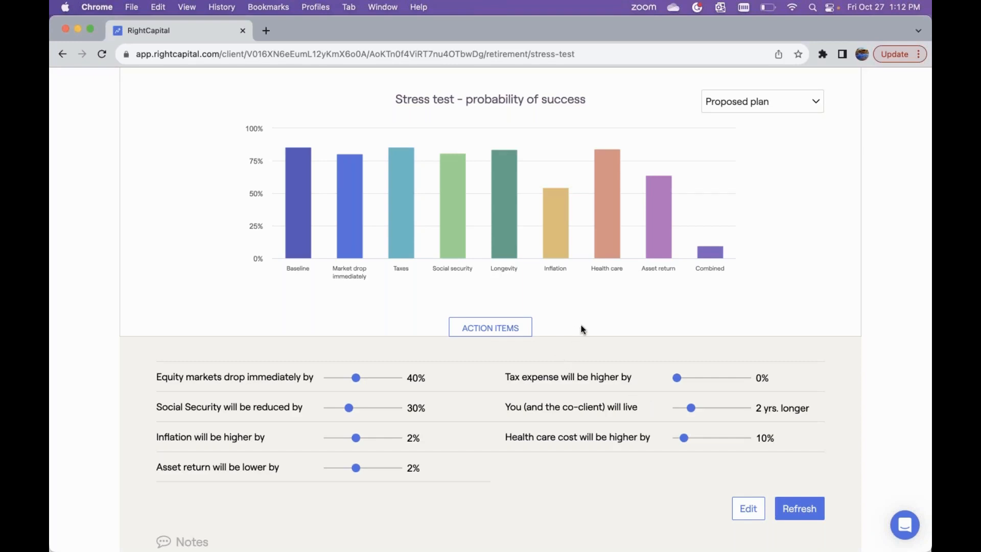
scroll(583, 330, up, 3)
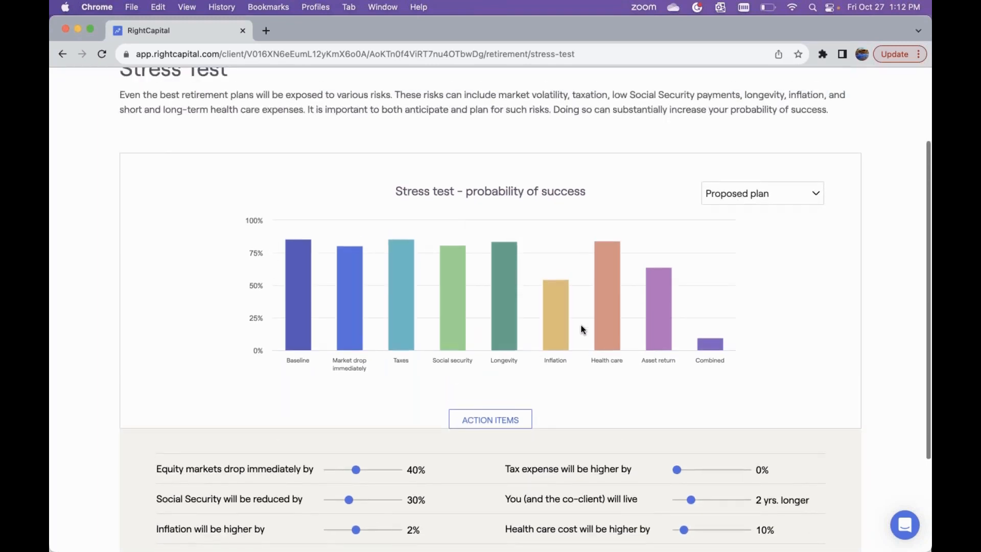
scroll(583, 330, up, 2)
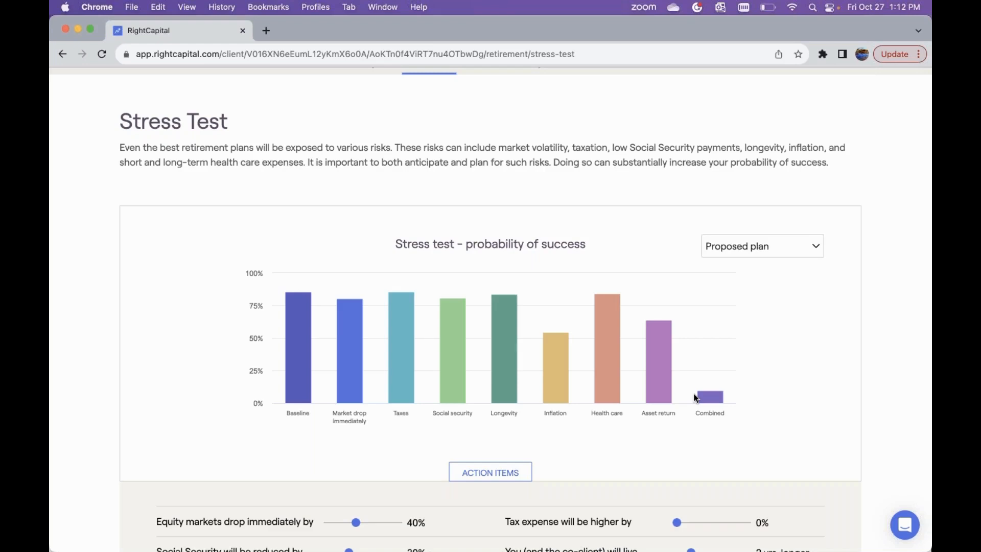
Open the retirement analysis and compare the proposed plan's probability, financial goals and strategies with the current plan.
scroll(695, 397, up, 2)
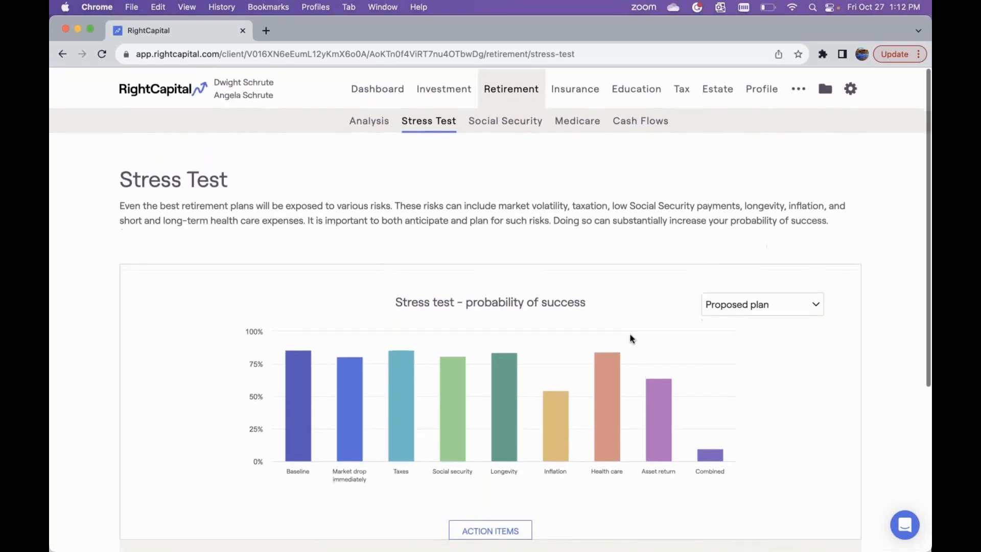
click(360, 127)
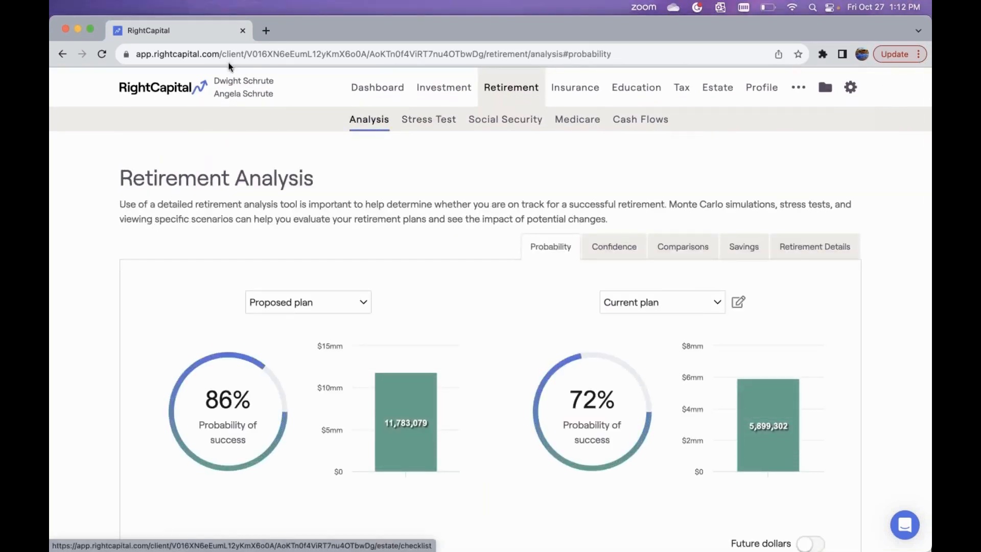
scroll(451, 309, down, 5)
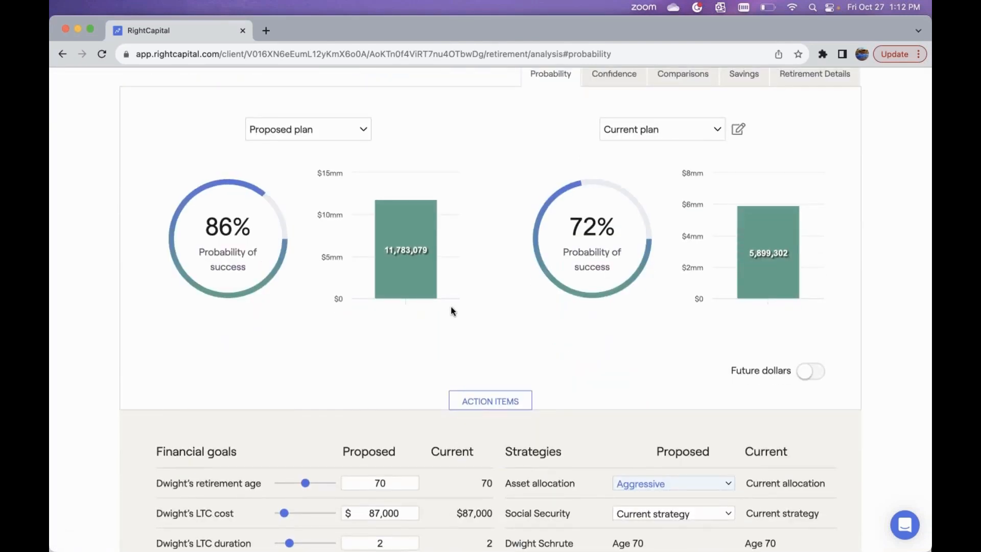
scroll(451, 308, down, 4)
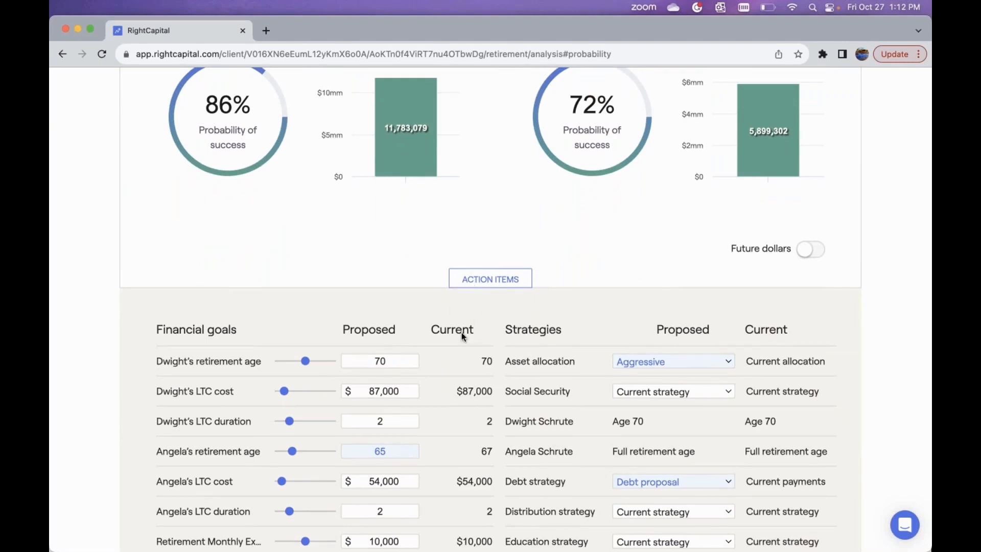
scroll(462, 332, down, 2)
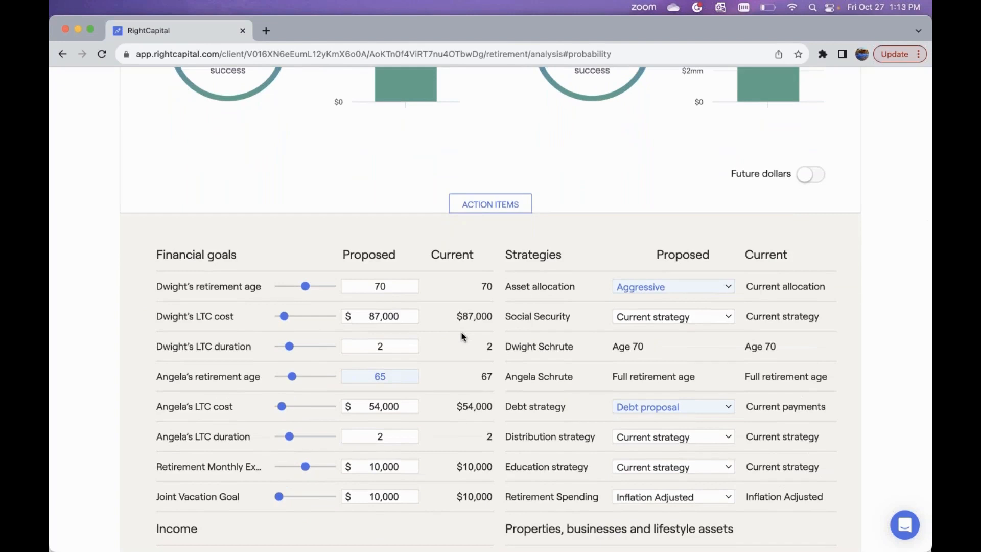
scroll(461, 334, down, 2)
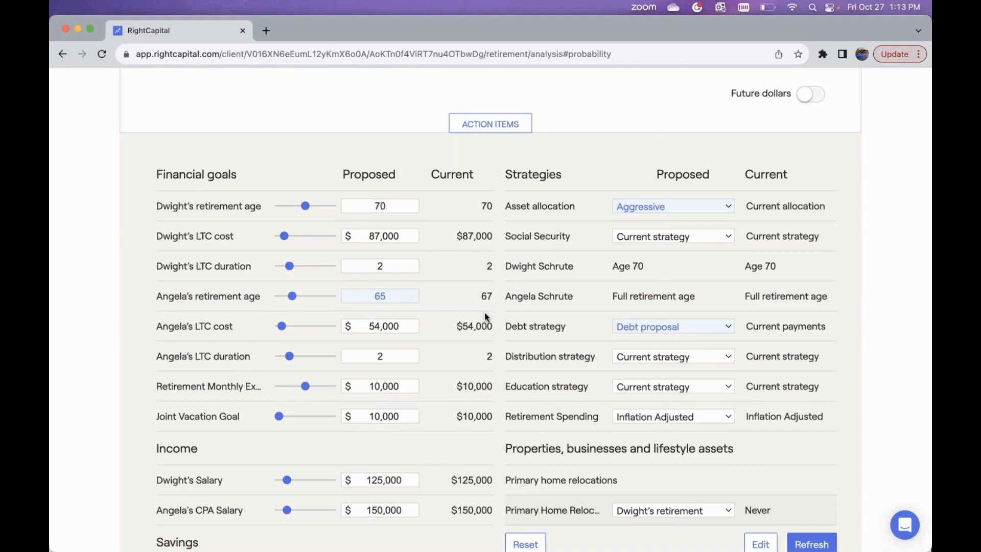
Set the proposed LTC duration to 5 for both clients, recalculate the plan, and review the probability of success.
click(382, 265)
key(BackSpace)
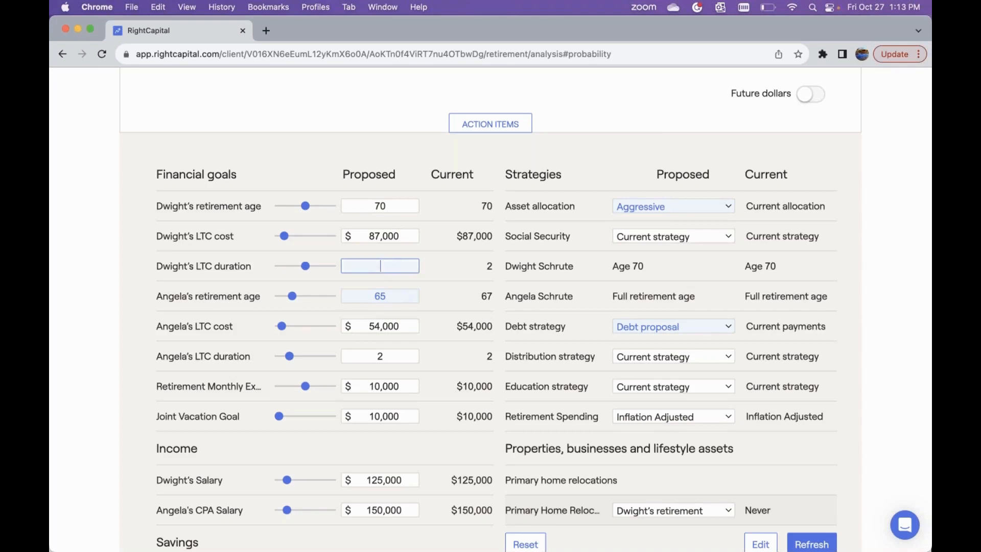
text(5)
click(388, 358)
key(BackSpace)
text(5)
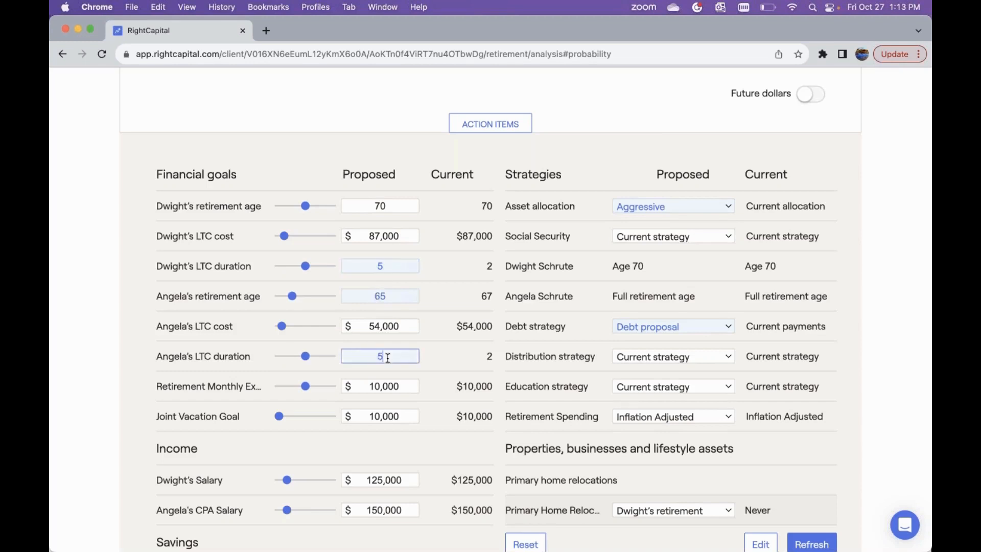
scroll(452, 358, down, 3)
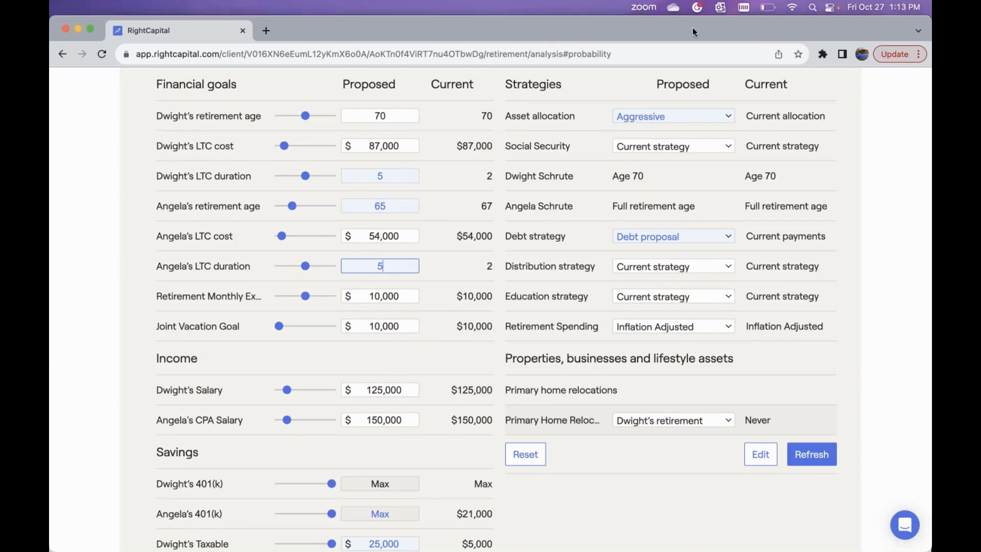
click(817, 463)
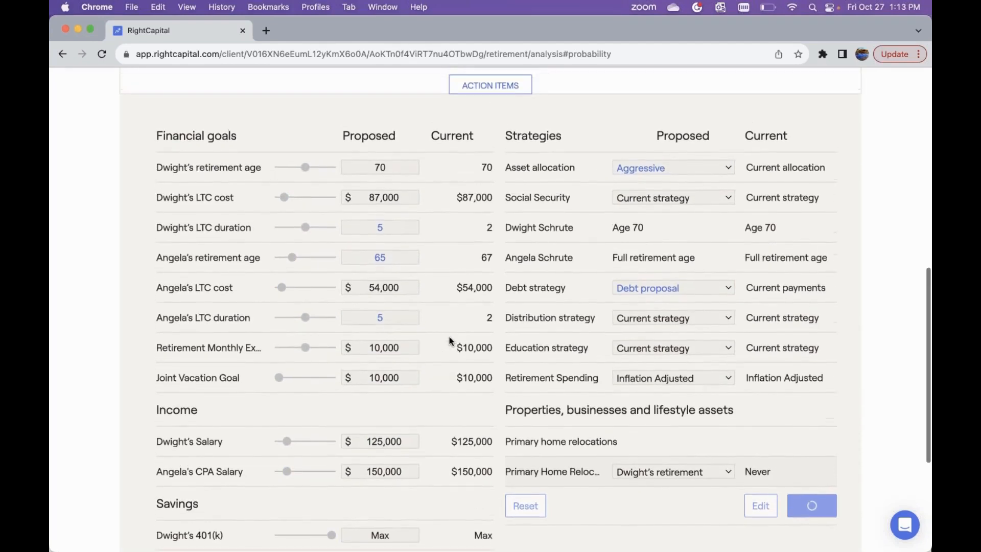
scroll(450, 340, up, 7)
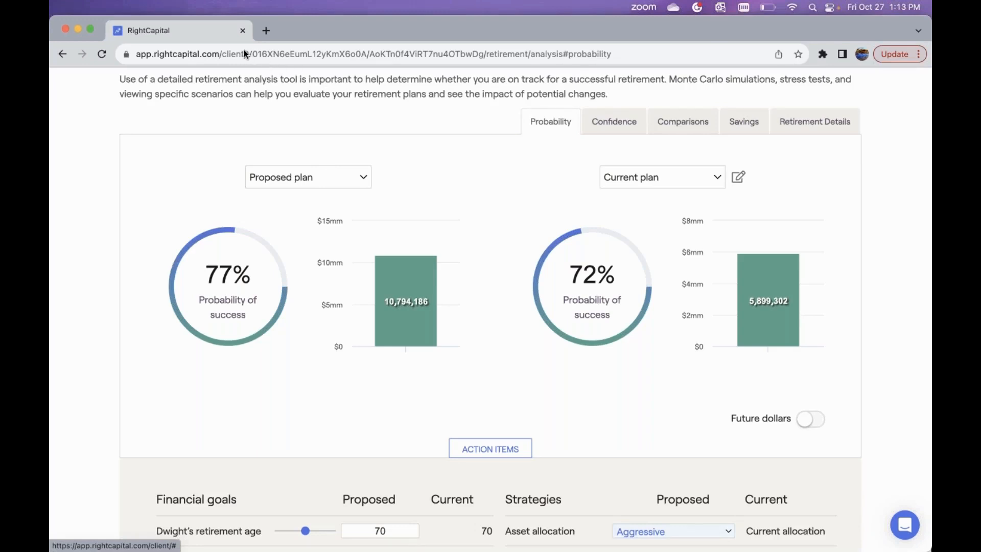
scroll(496, 205, up, 3)
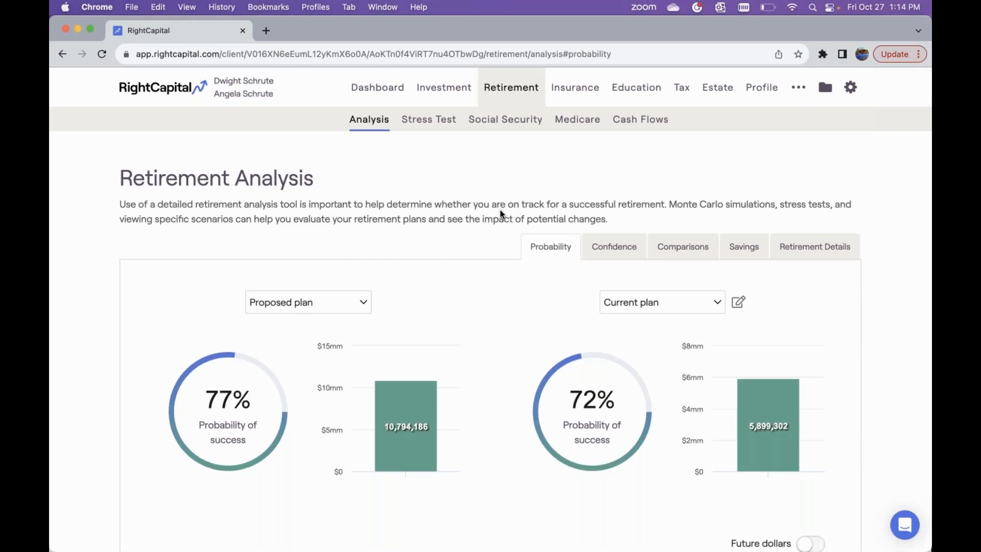
Open the client settings and review the inflation and Social Security options under Other Assumptions.
mouse_move(850, 87)
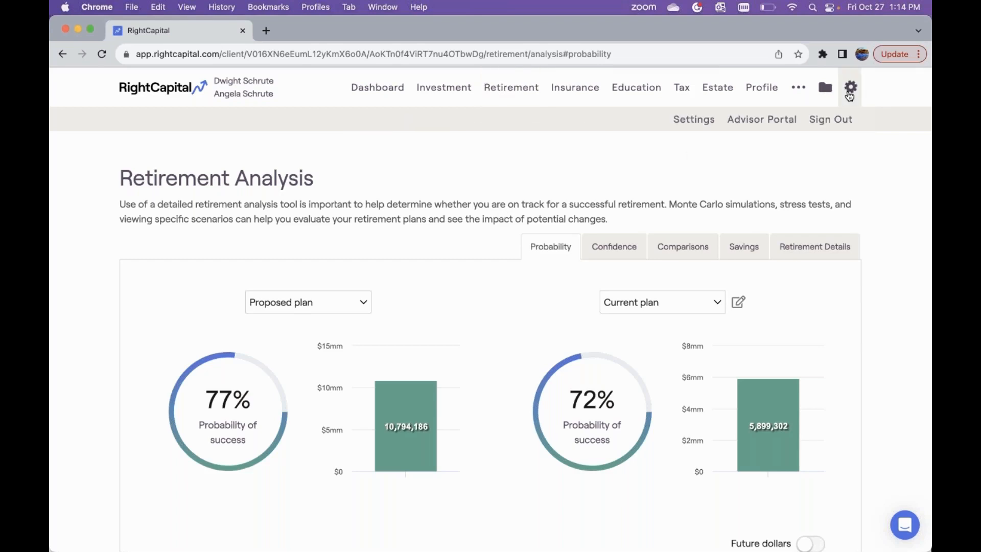
click(686, 128)
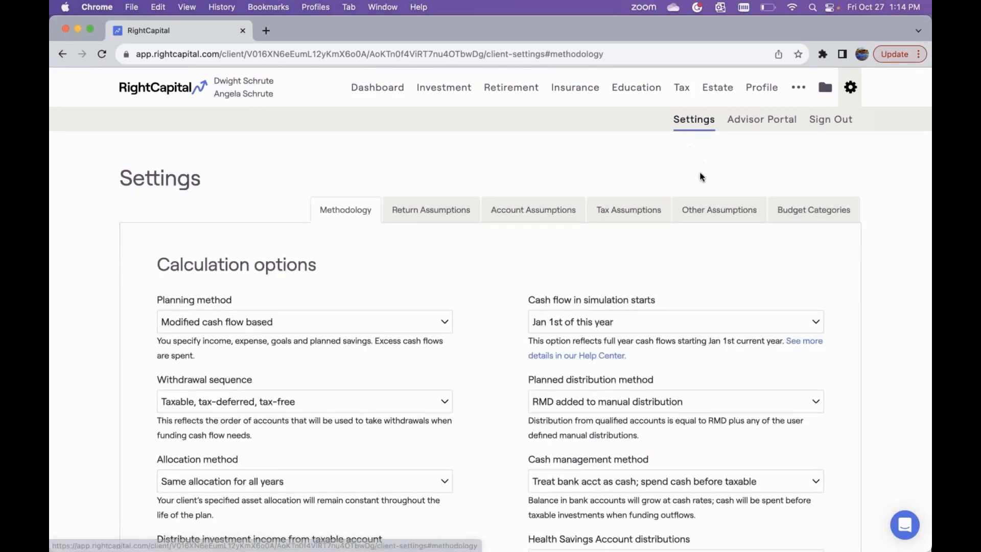
click(706, 215)
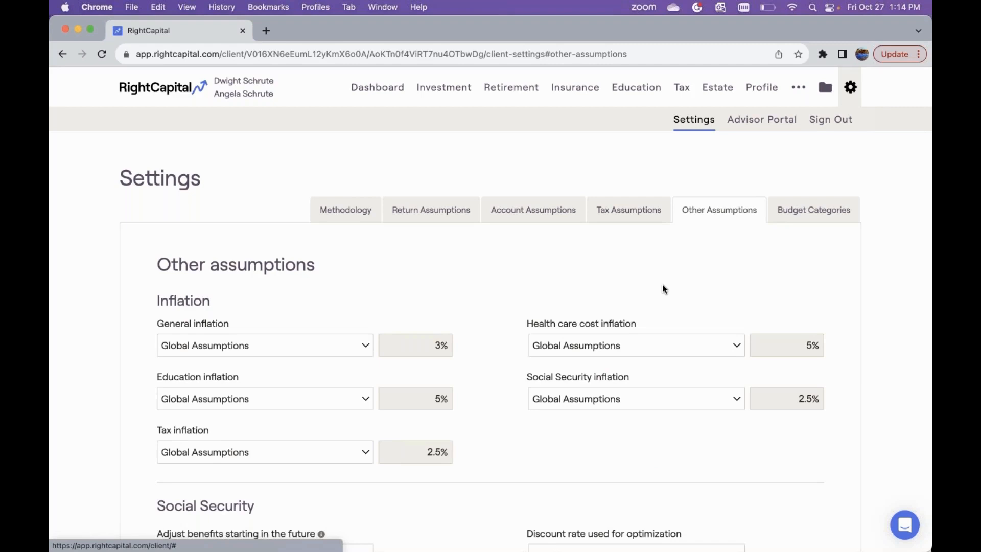
scroll(663, 286, down, 3)
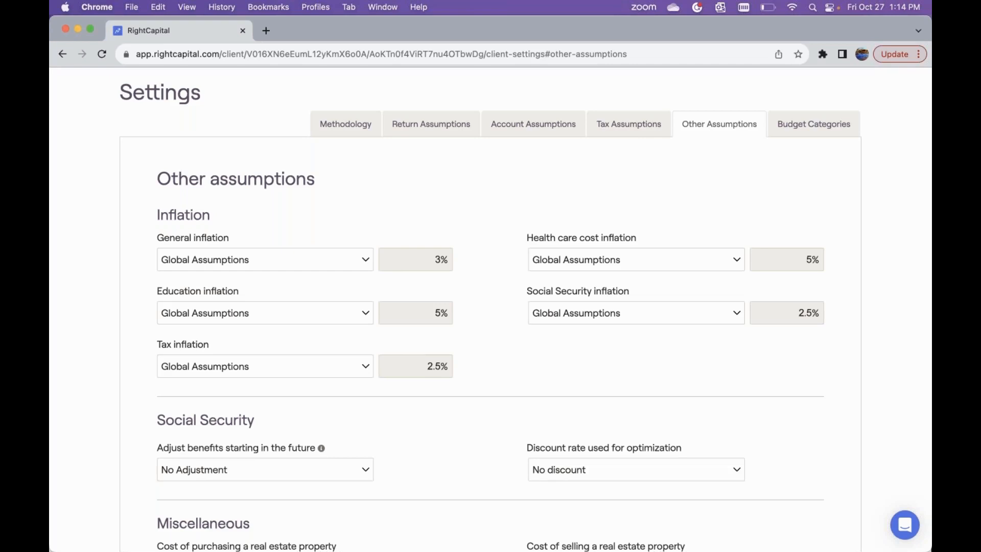
scroll(525, 317, up, 1)
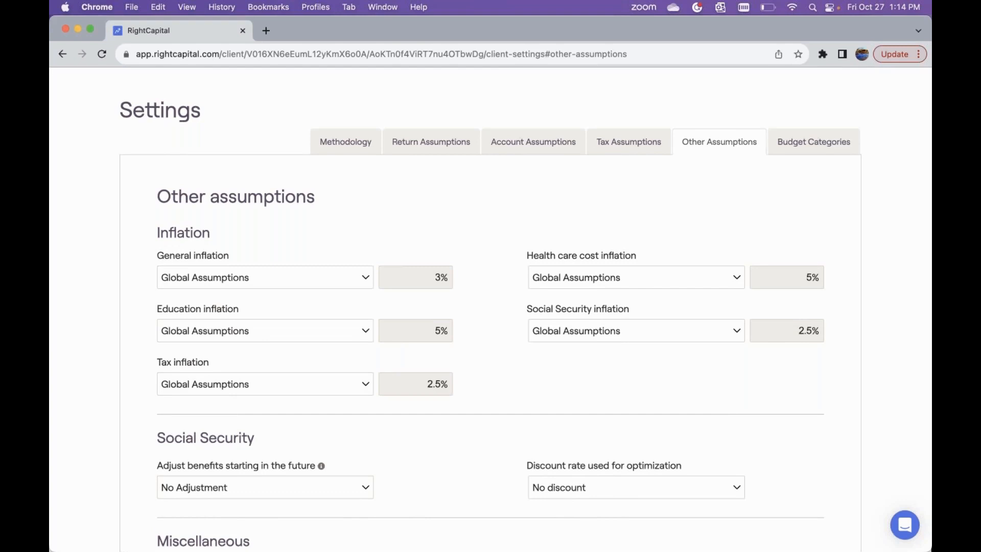
scroll(491, 310, up, 3)
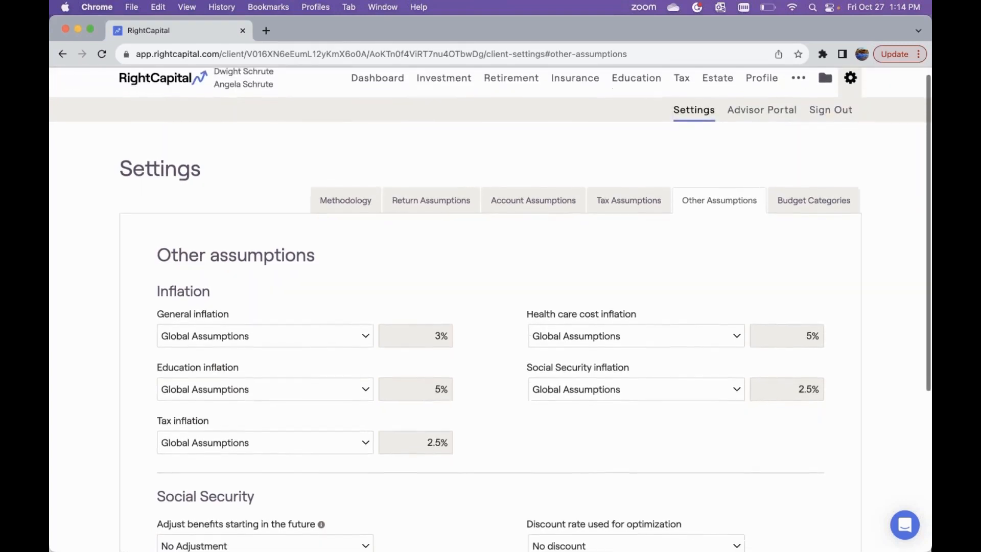
scroll(346, 261, down, 5)
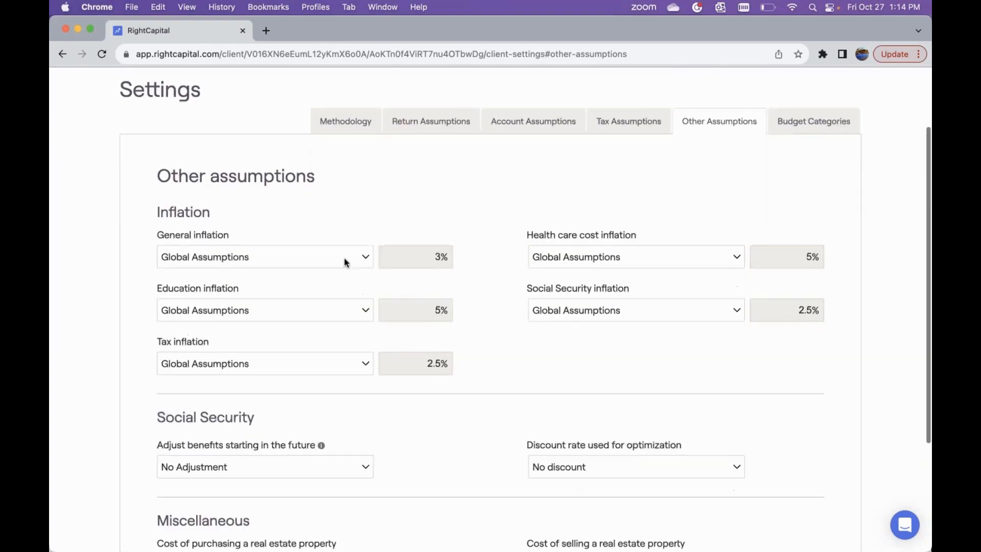
Switch general inflation to Customized Assumptions and set it to 4%.
click(304, 244)
click(295, 265)
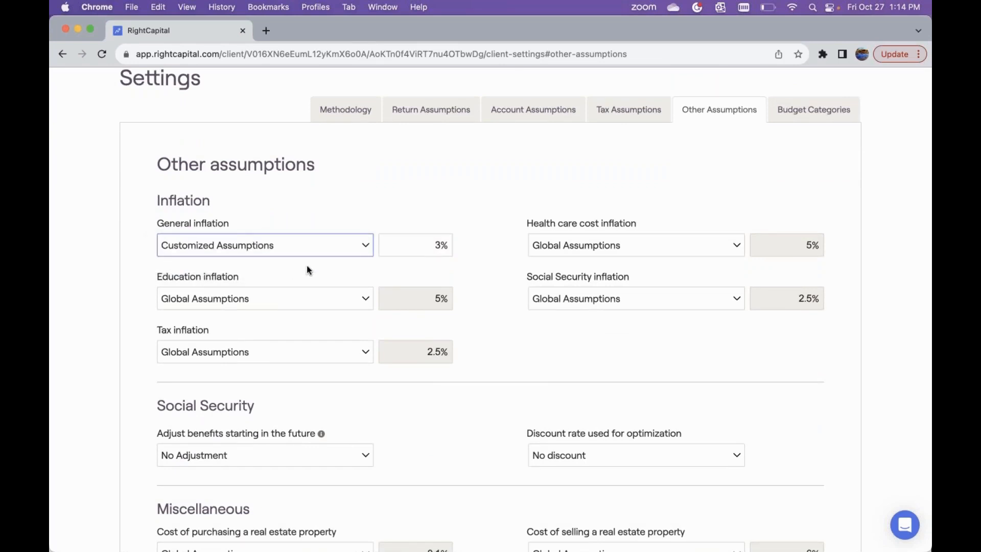
click(423, 249)
key(BackSpace)
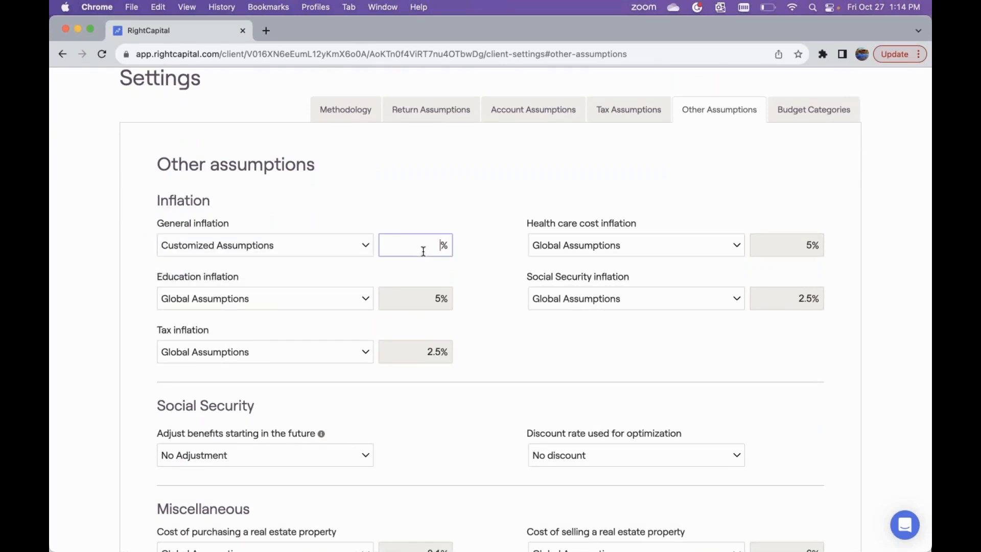
text(4)
Switch health care cost inflation to Customized Assumptions, set it to 7%, and save the settings.
scroll(475, 292, down, 2)
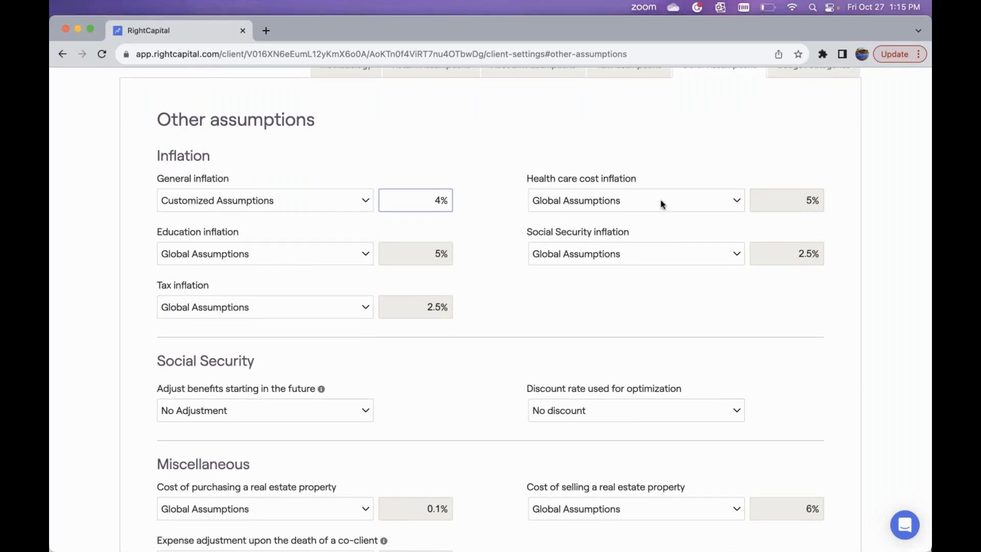
click(646, 207)
click(635, 218)
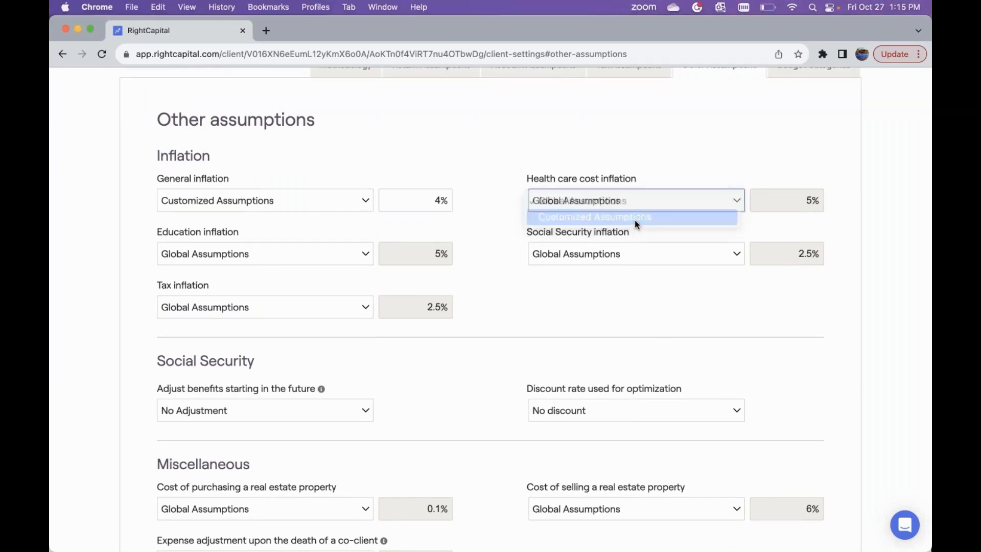
click(811, 202)
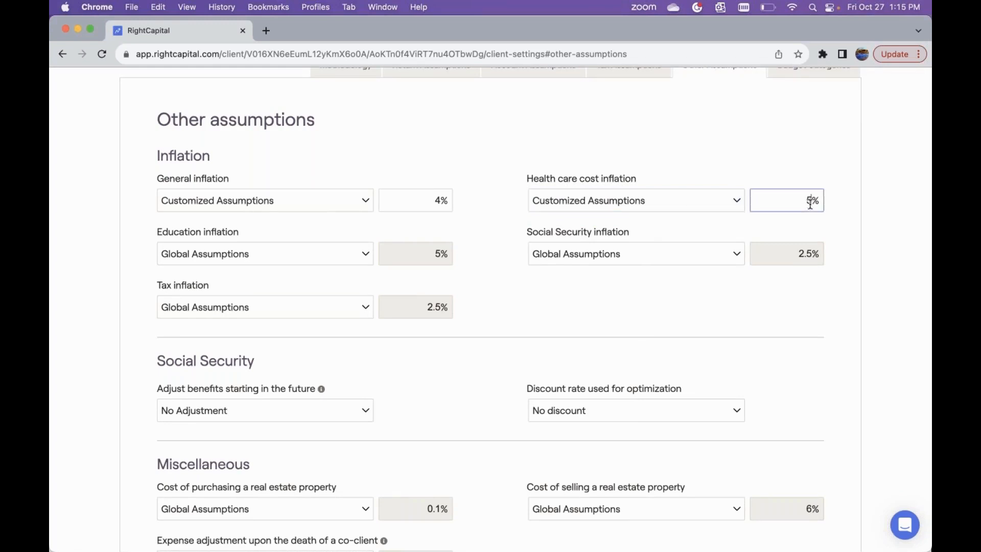
key(BackSpace)
text(7)
scroll(511, 225, down, 5)
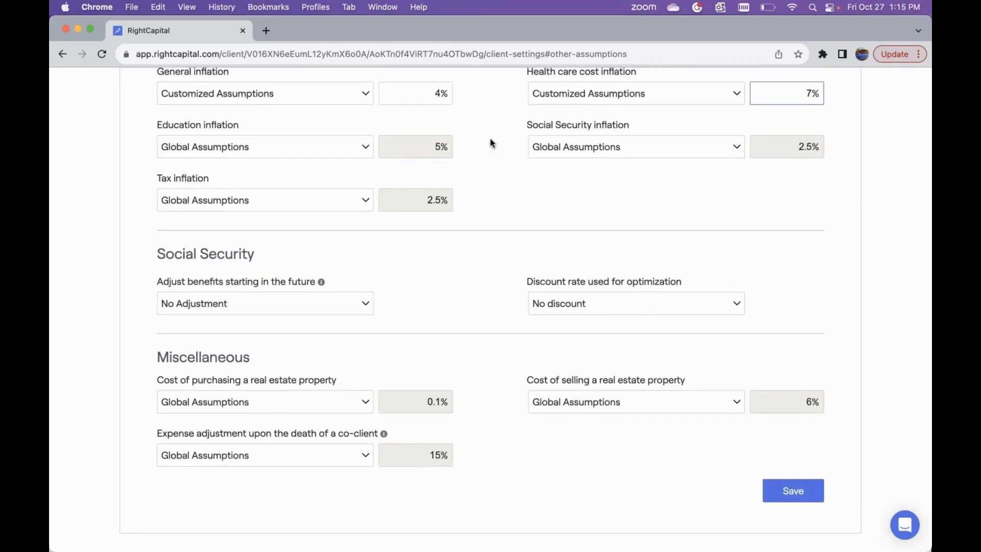
click(793, 490)
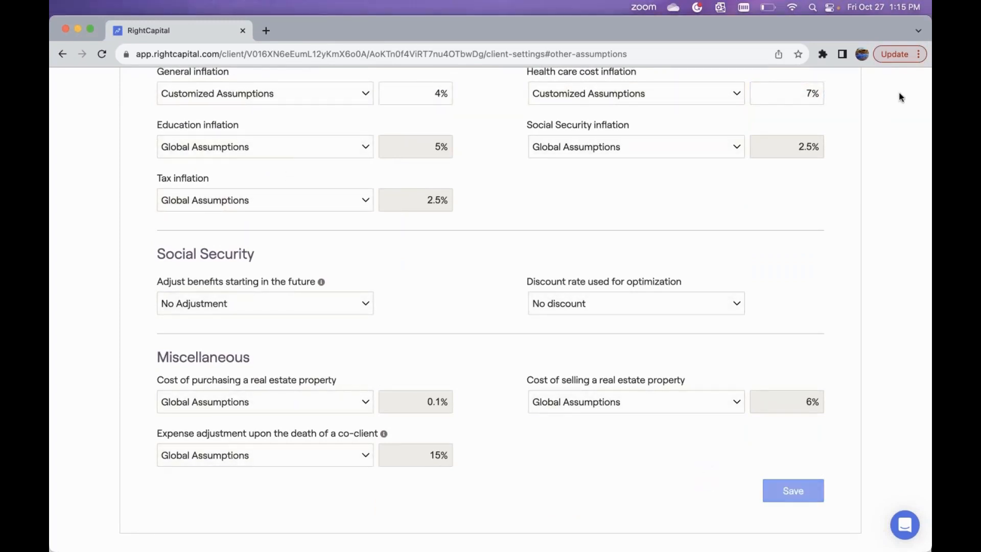
Change the Social Security adjustment for benefits starting in the future to Reduce By 40% and save.
scroll(480, 246, up, 1)
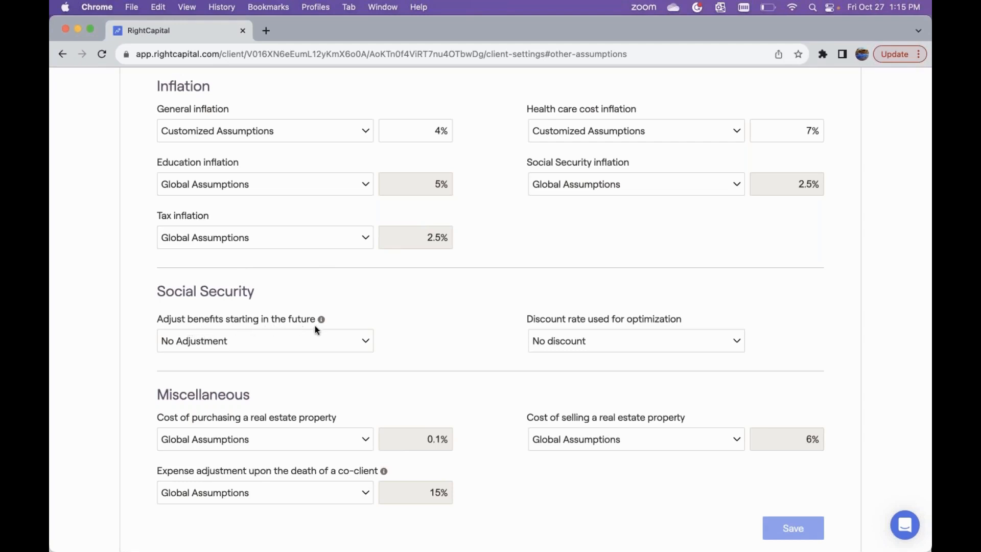
click(216, 345)
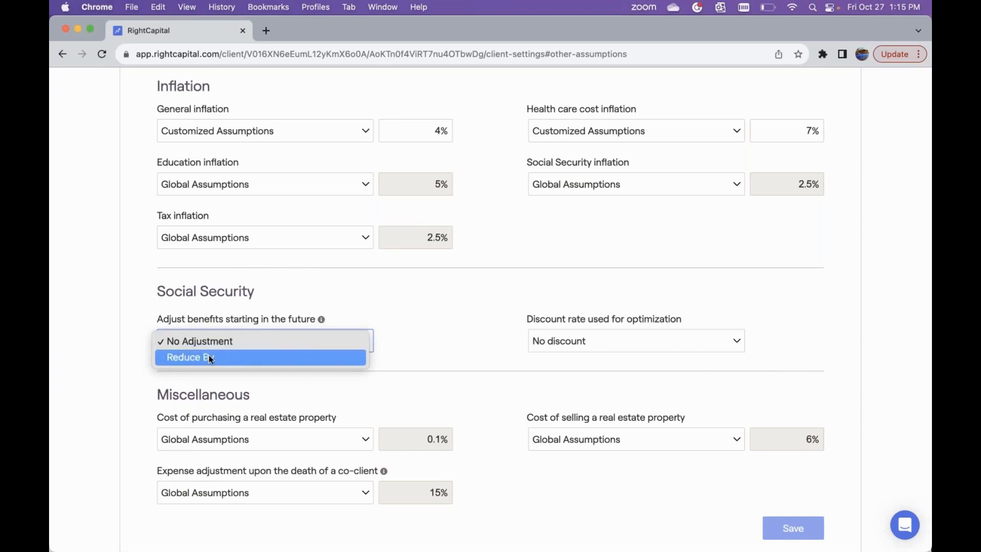
click(179, 357)
click(418, 341)
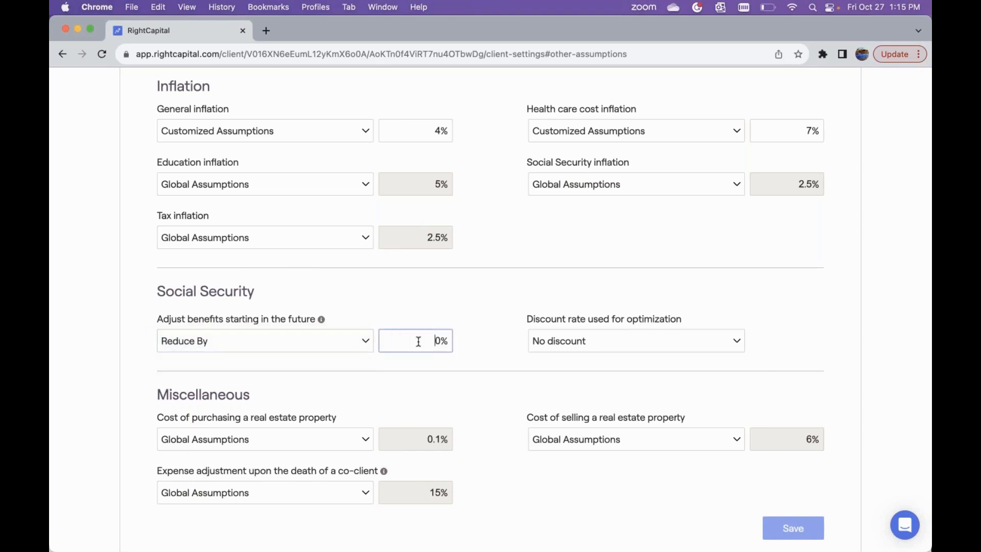
key(BackSpace)
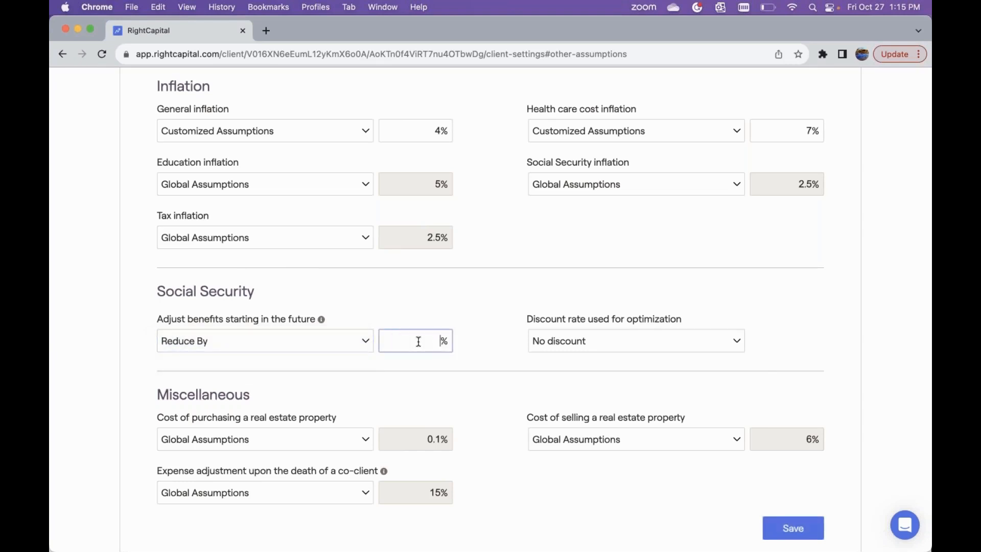
text(40)
click(786, 534)
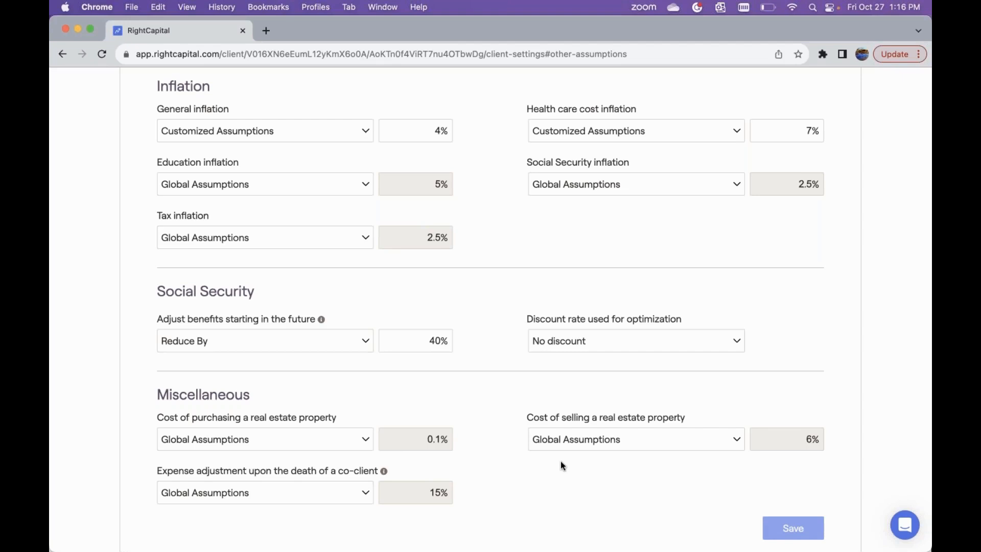
Look over the other assumptions and examine the calculation options under Methodology, including the scenario-specific cash flow display setting.
scroll(560, 461, up, 5)
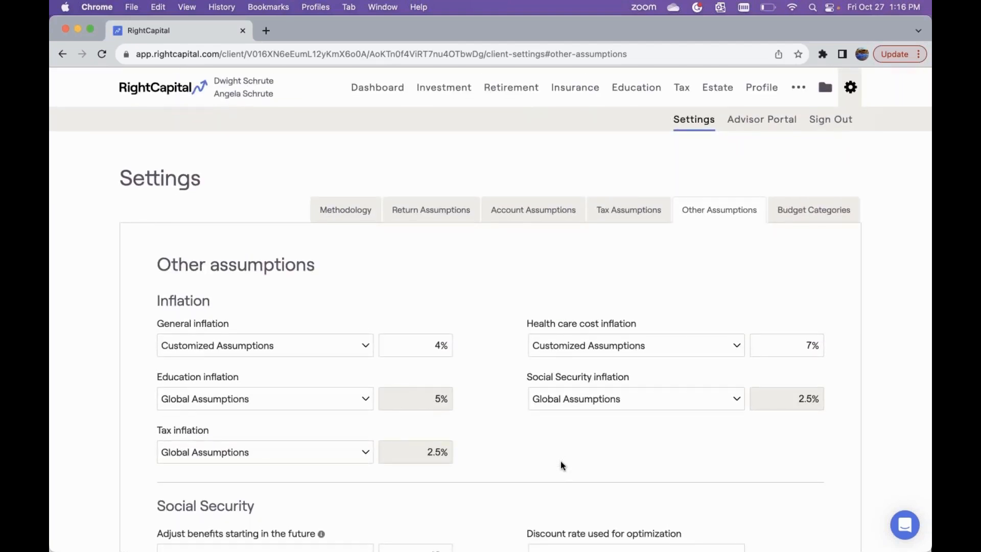
scroll(560, 461, down, 3)
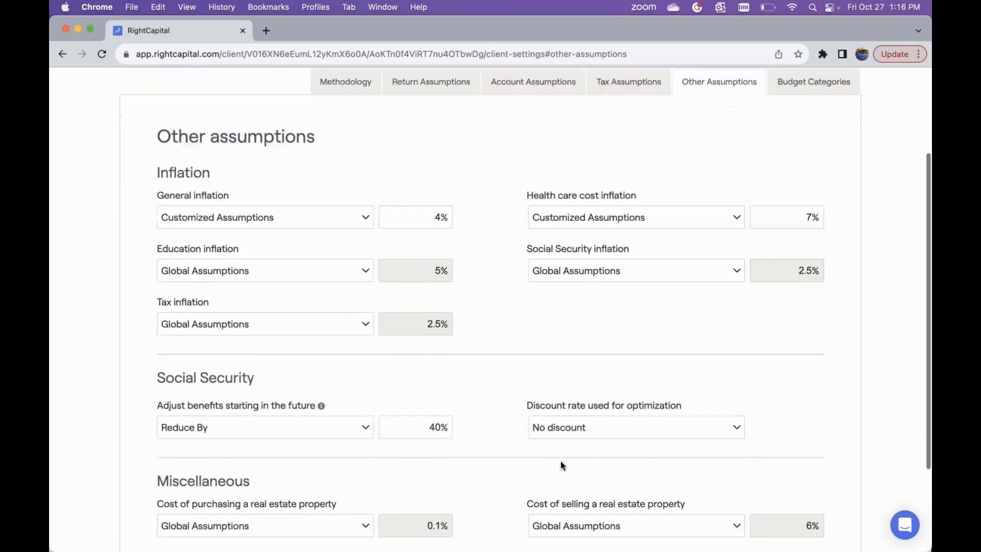
scroll(560, 461, up, 3)
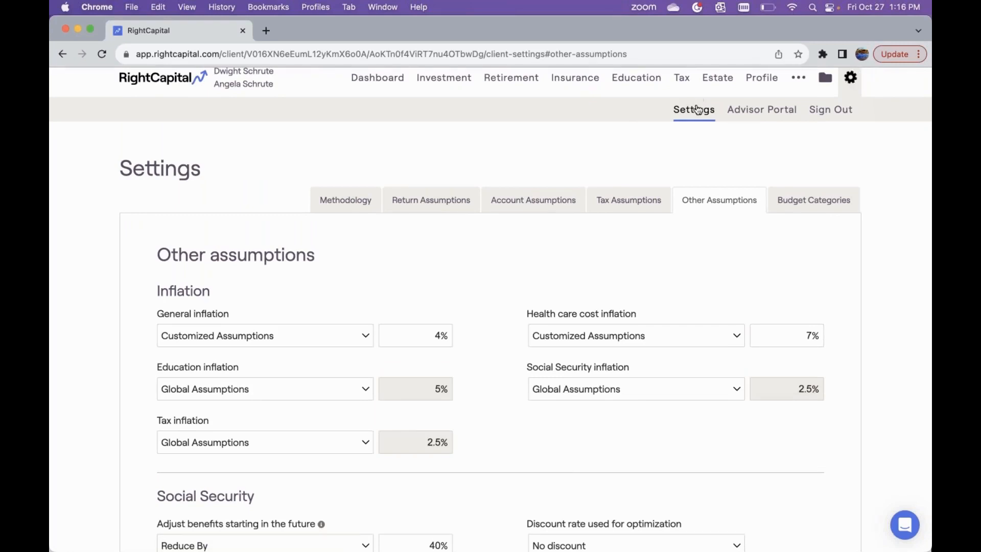
click(352, 201)
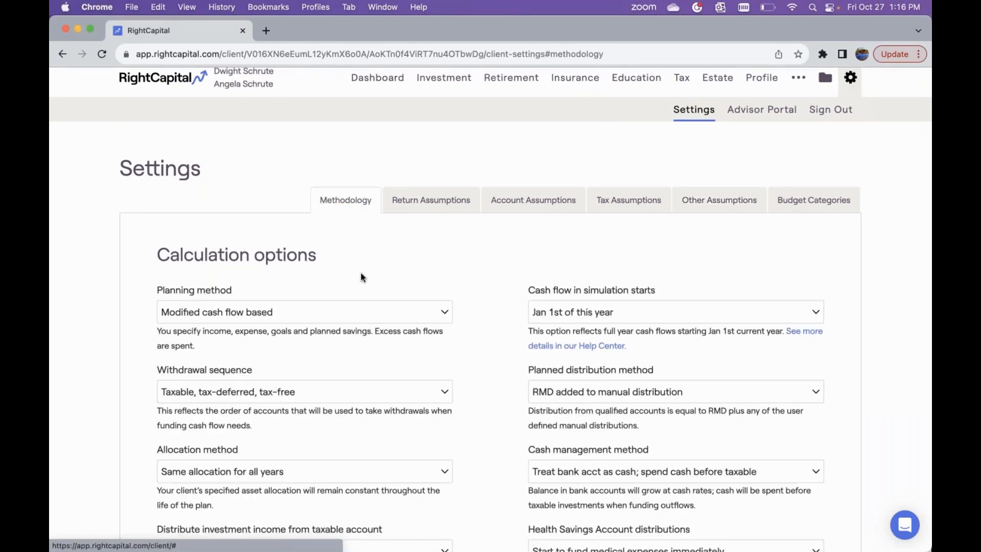
scroll(368, 319, down, 5)
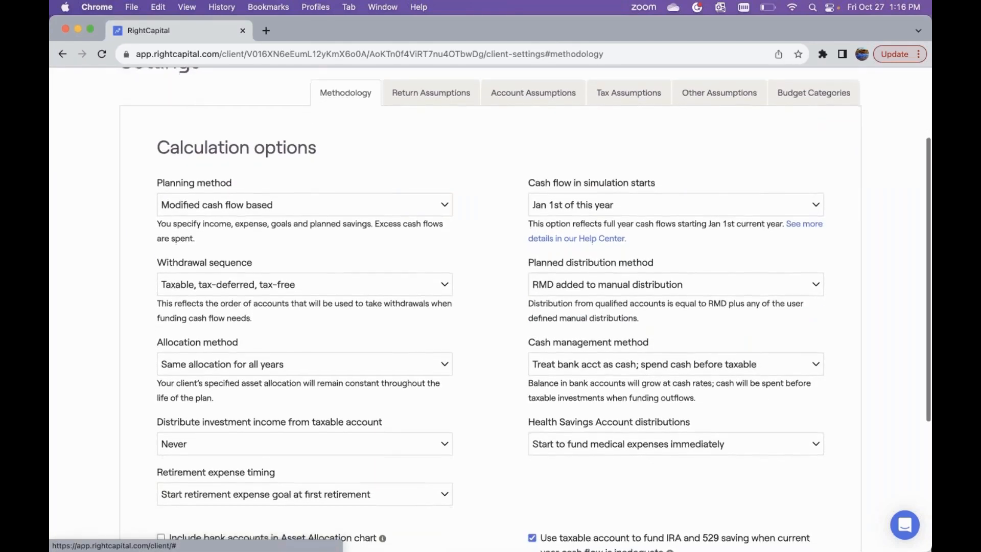
scroll(368, 320, down, 4)
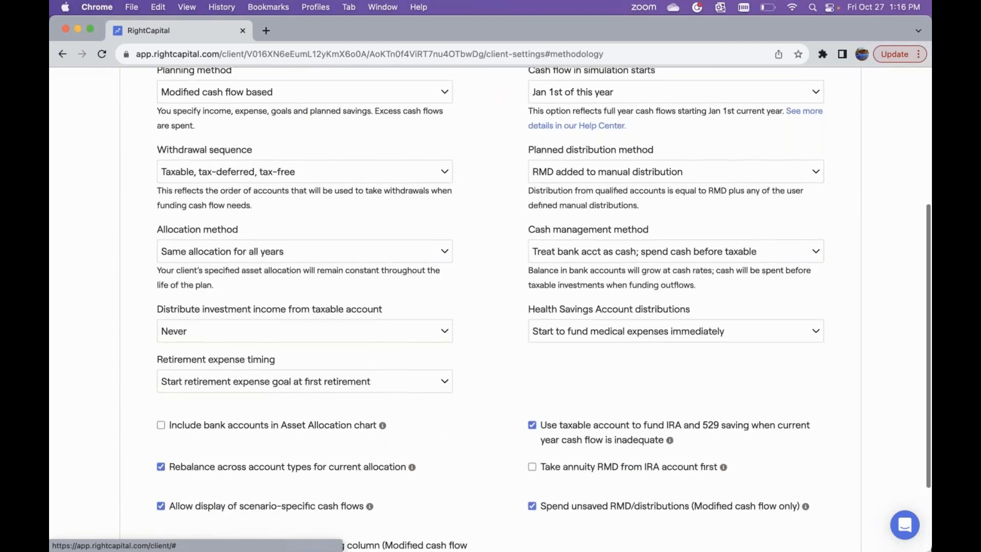
scroll(471, 174, down, 3)
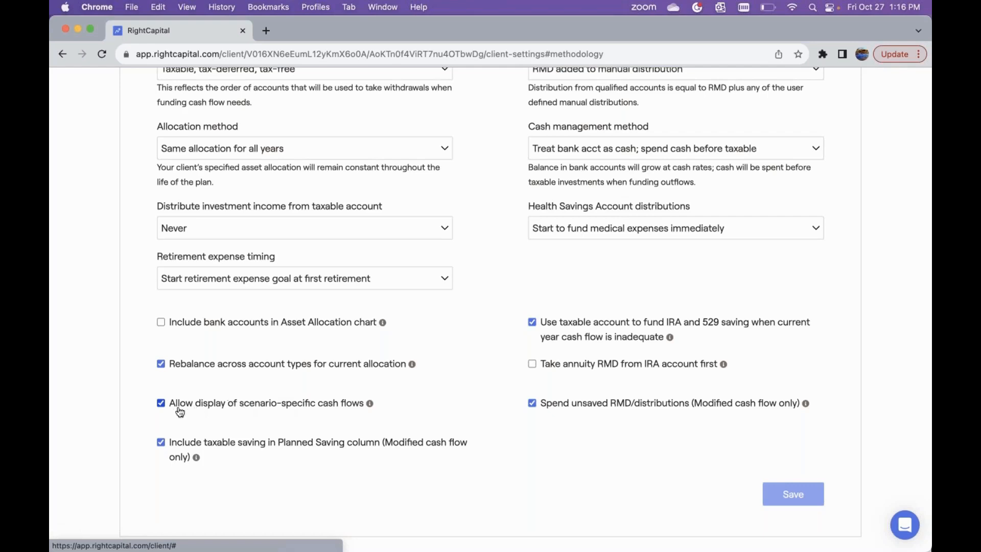
scroll(467, 407, down, 1)
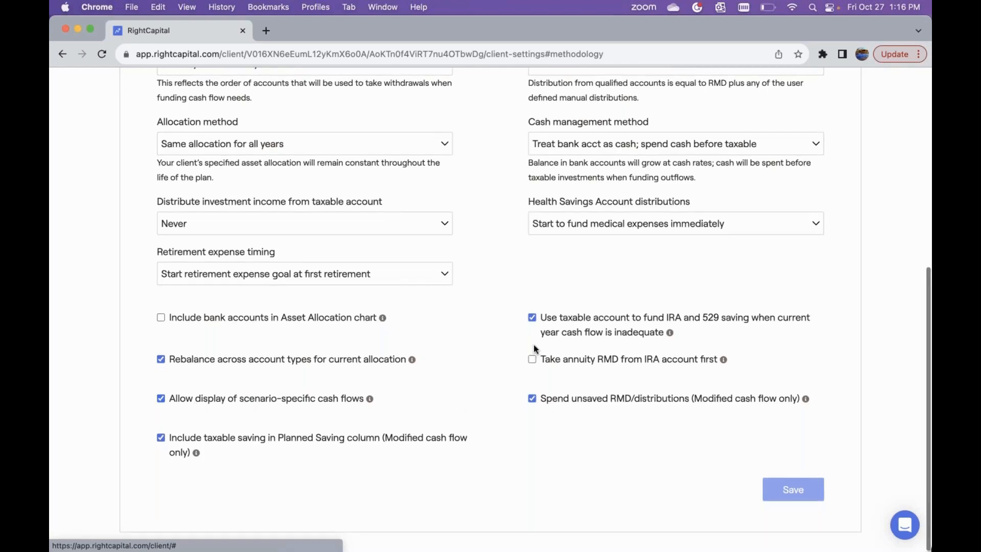
scroll(533, 344, up, 10)
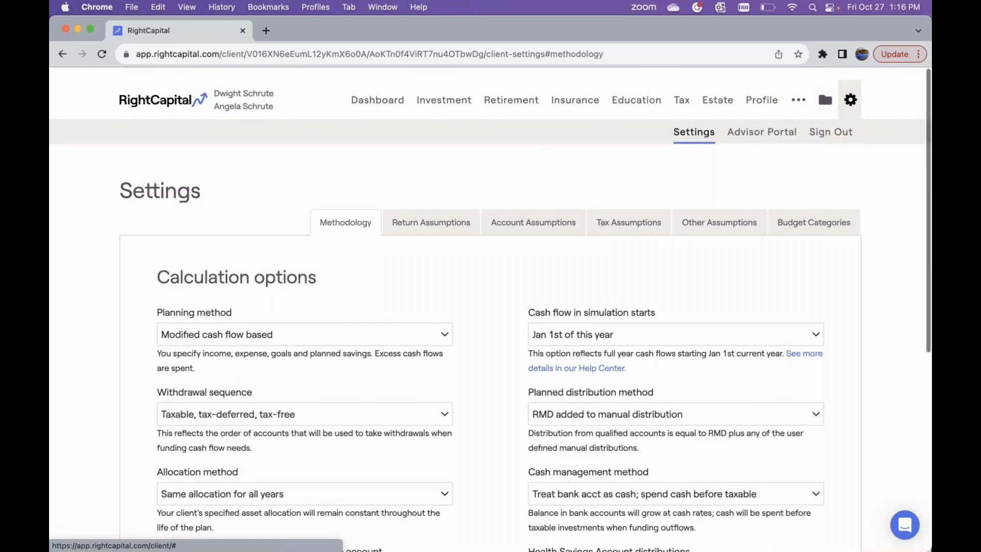
scroll(504, 87, down, 1)
Check the retirement analysis probabilities, and examine the proposed plan's yearly Baseline figures in the cash flow summary.
click(507, 89)
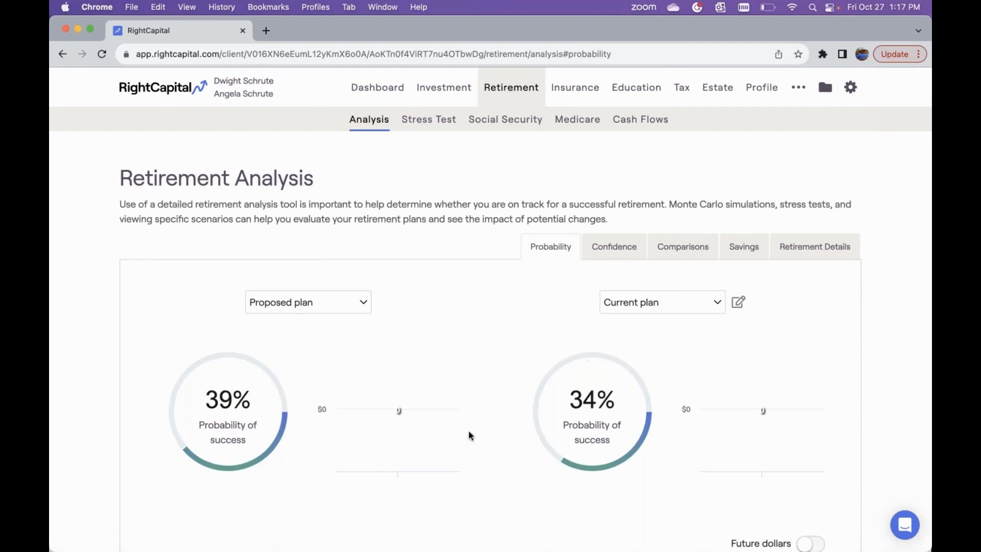
click(634, 122)
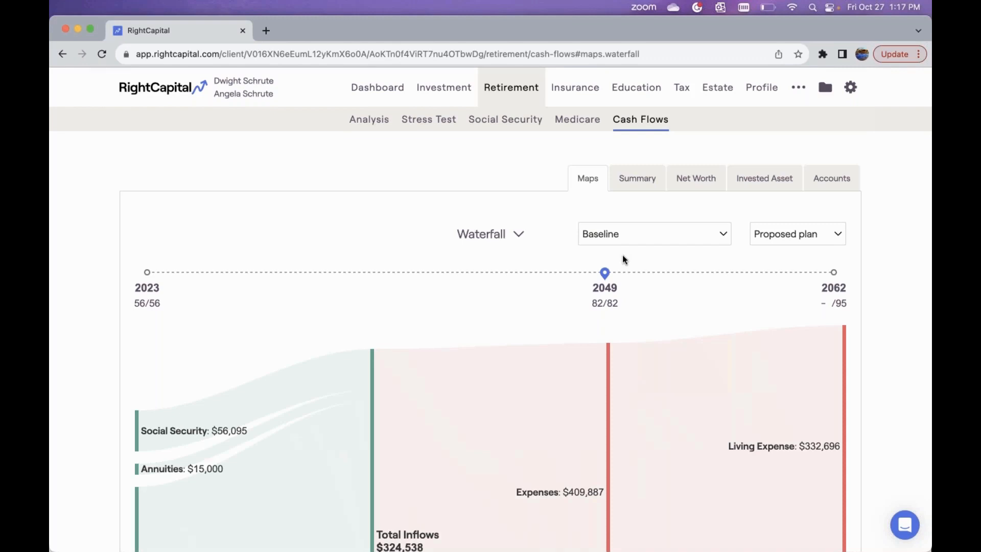
click(637, 179)
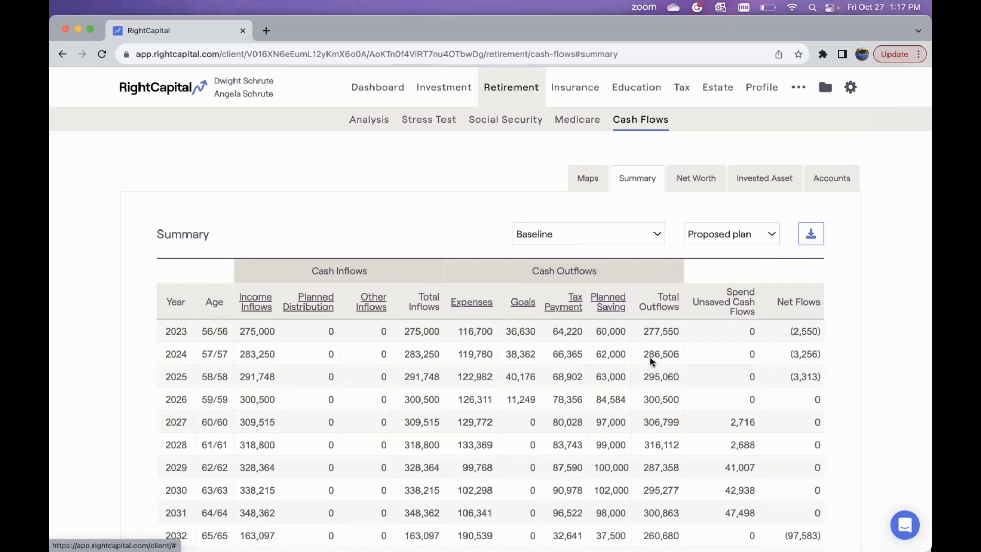
scroll(651, 361, down, 6)
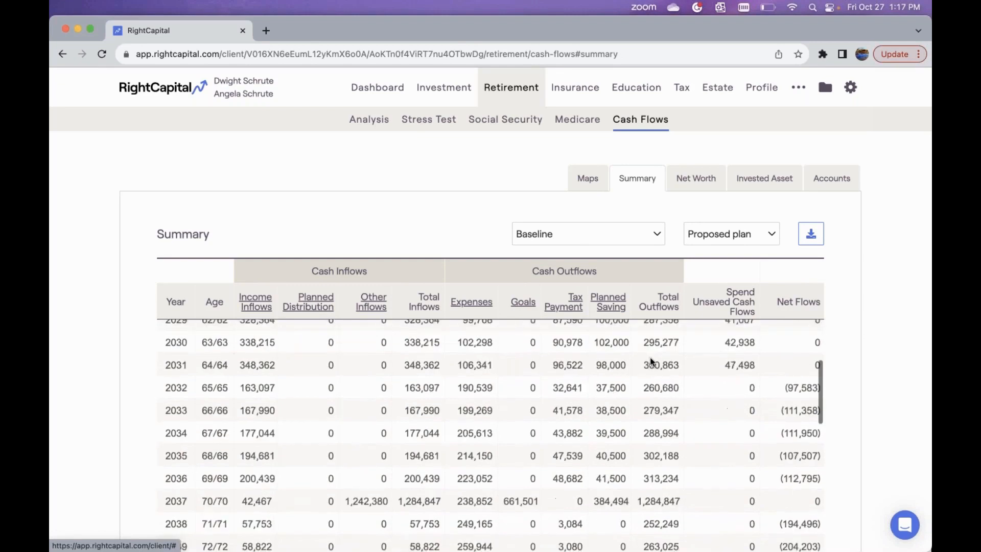
scroll(651, 361, down, 2)
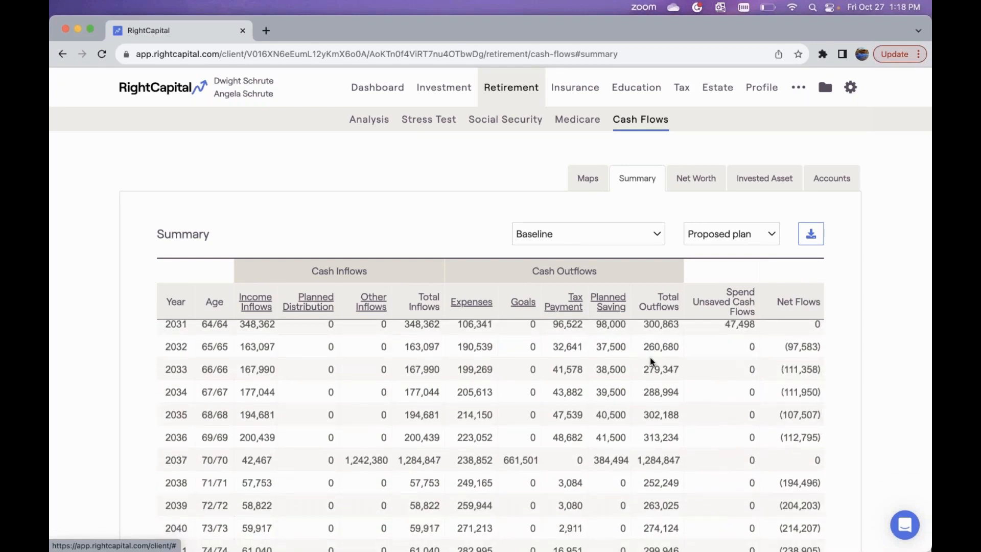
scroll(650, 357, up, 3)
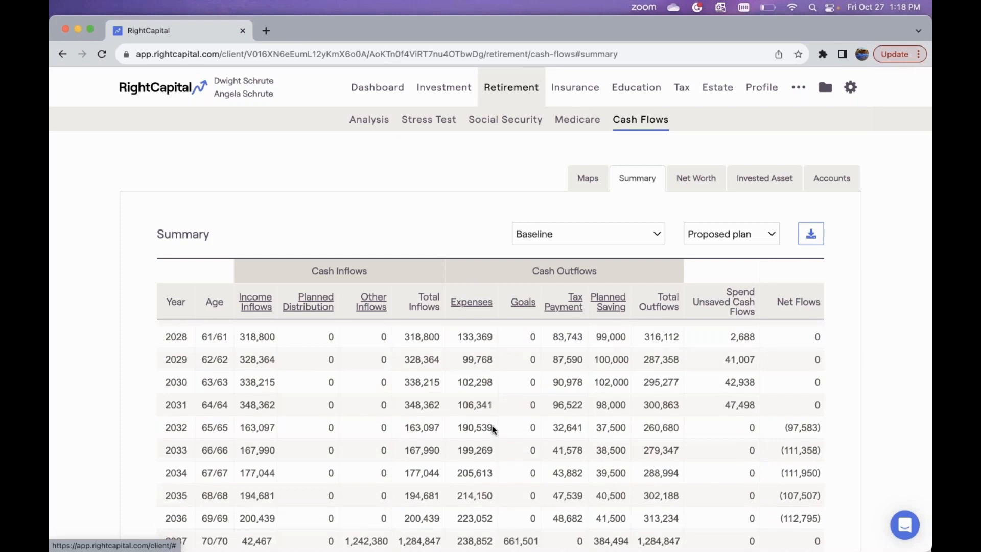
scroll(489, 430, up, 4)
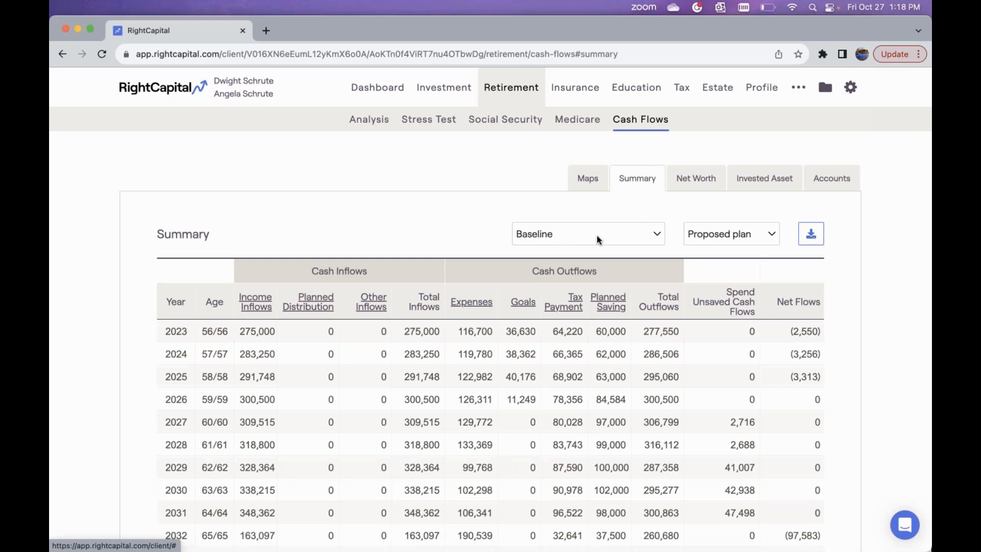
Show the proposed plan's cash flow summary for the Flat 0% return scenario and review its yearly net flows.
click(567, 240)
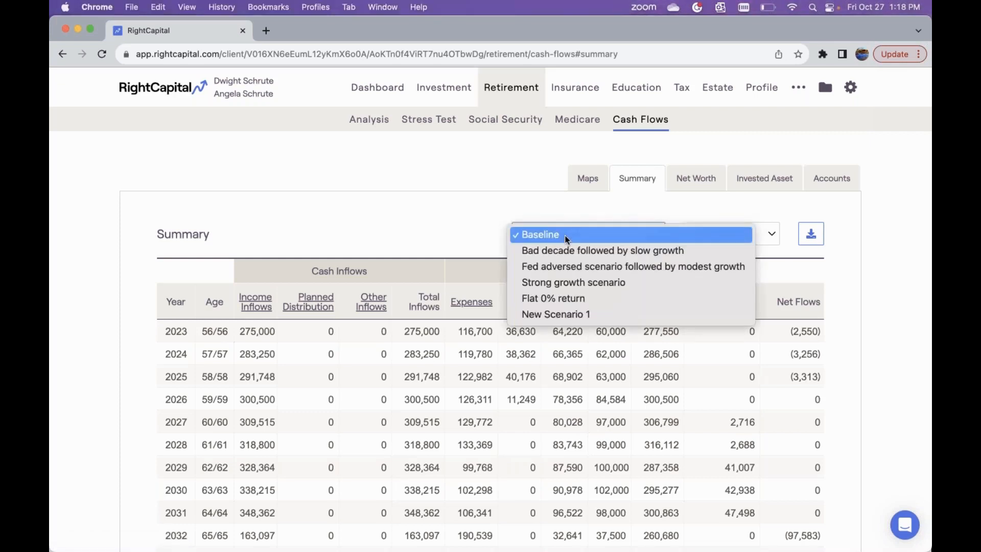
click(597, 297)
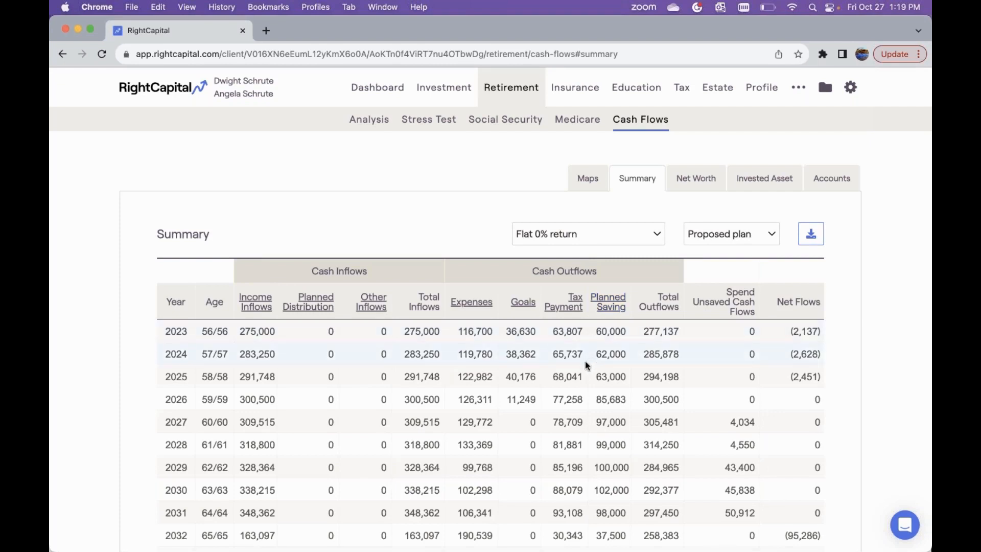
scroll(584, 361, down, 2)
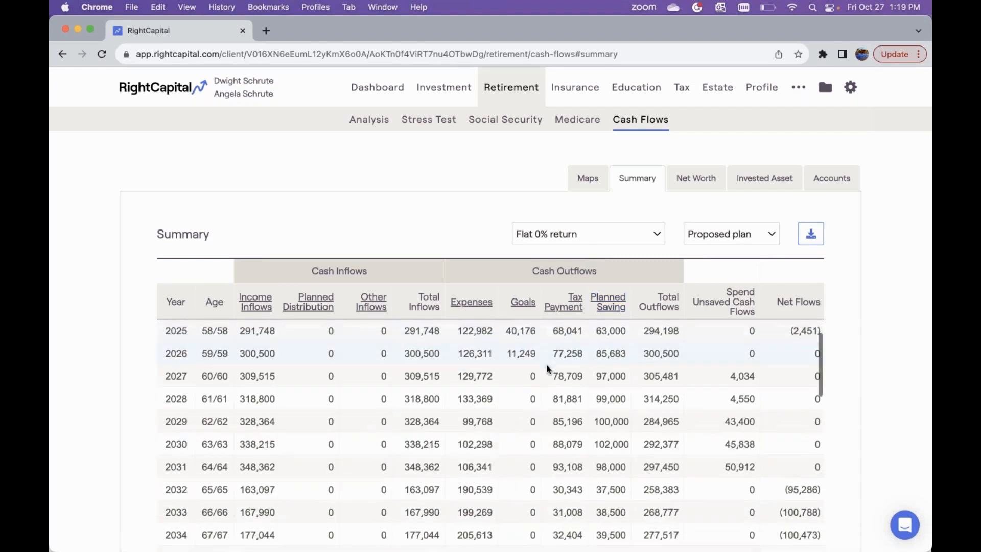
scroll(546, 368, down, 4)
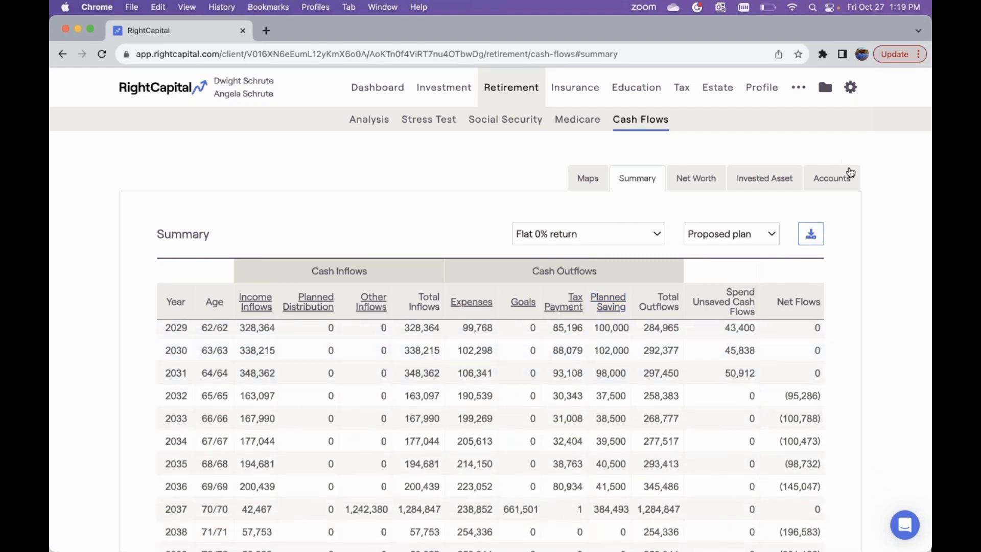
Compare the proposed plan's ending balances by accounts under the Flat 0% return, Strong growth and Baseline scenarios.
click(839, 178)
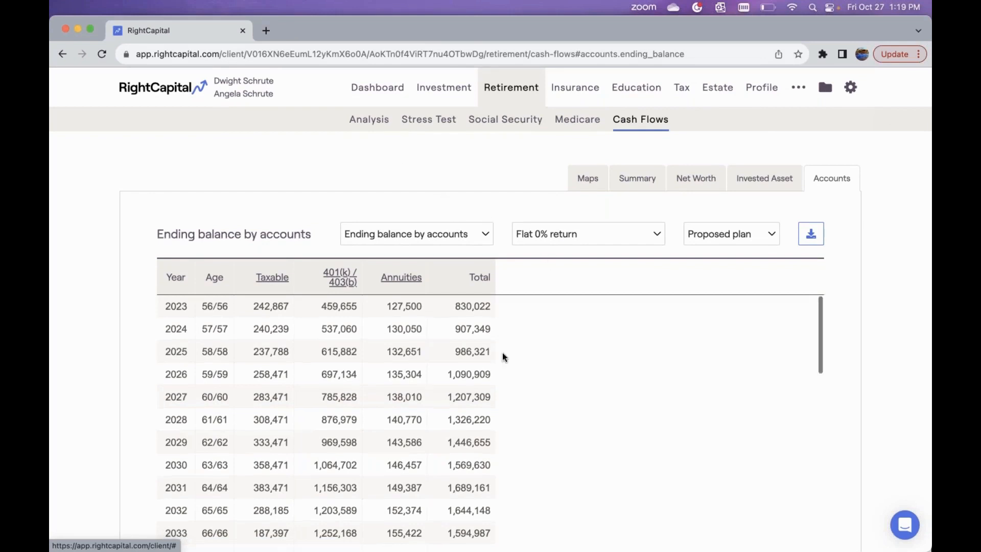
scroll(502, 353, down, 1)
click(594, 234)
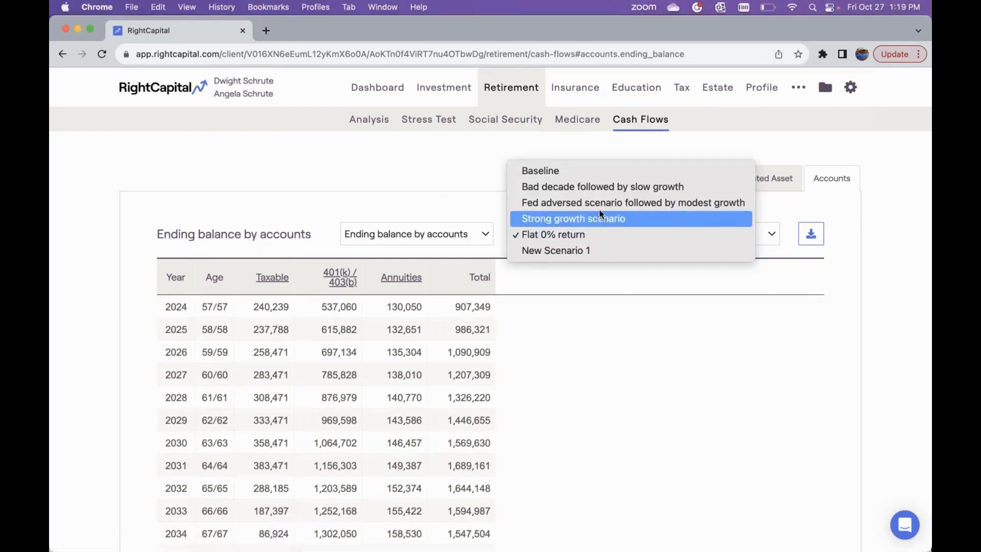
click(602, 219)
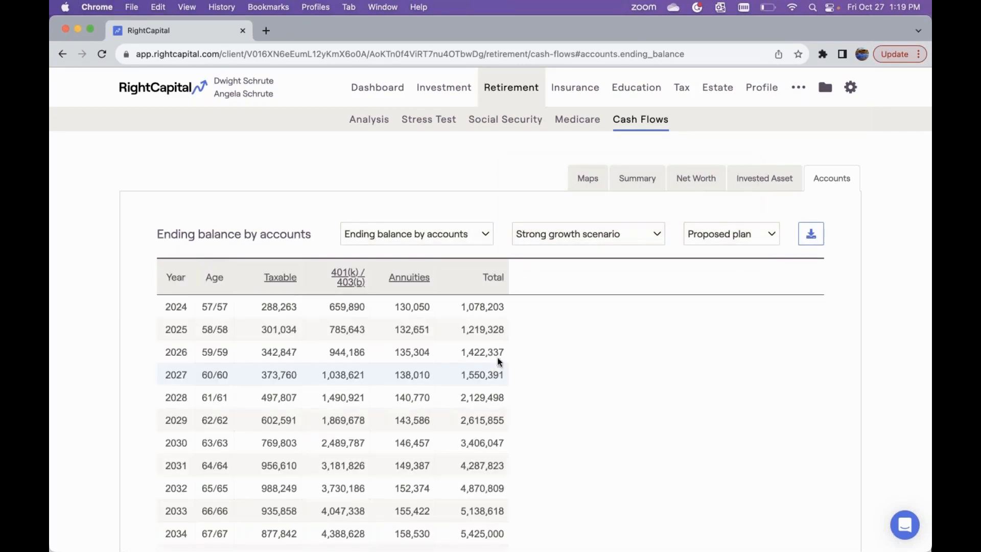
click(587, 233)
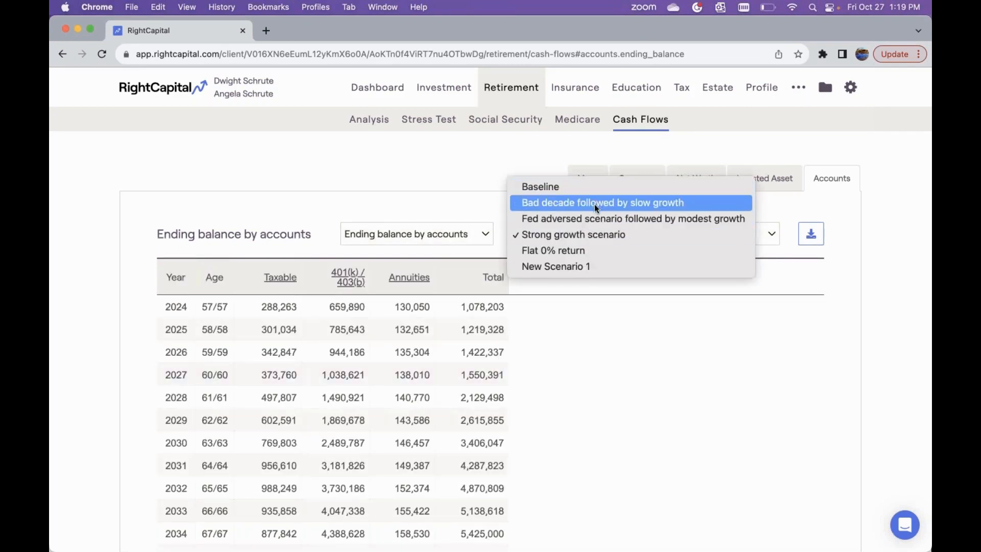
click(597, 188)
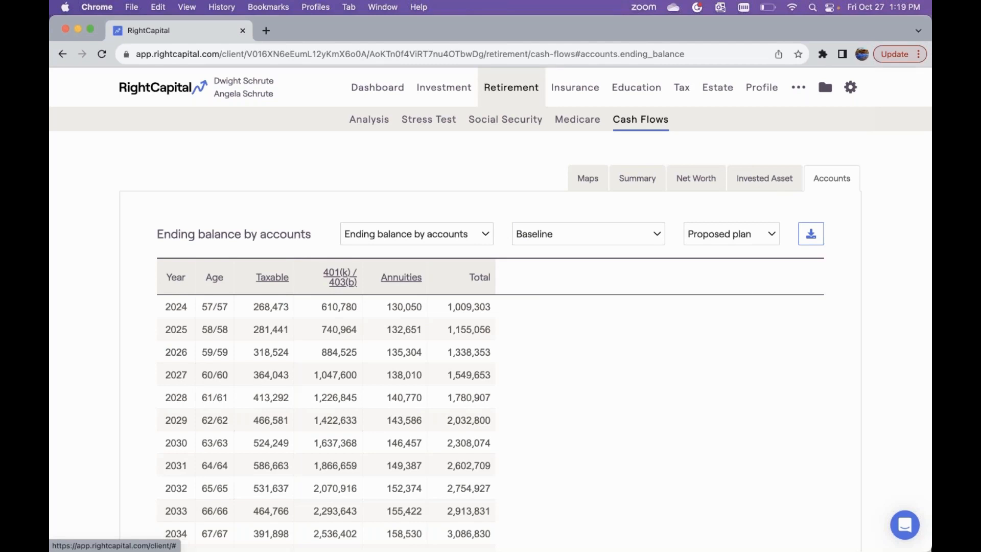
Bring up the proposed plan's cash flow summary under Flat 0% return and examine the yearly inflows, outflows and net flows through 2057.
click(622, 184)
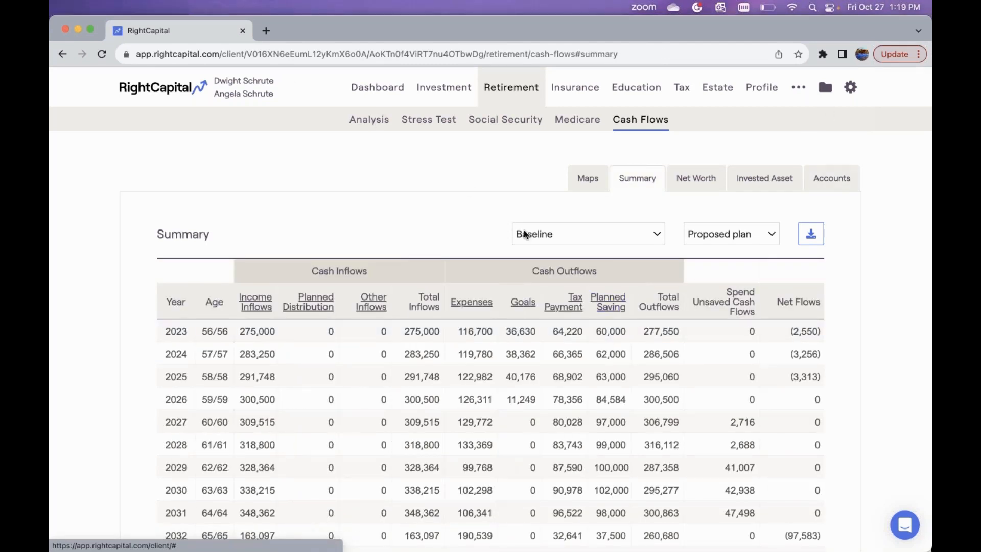
click(542, 235)
click(542, 299)
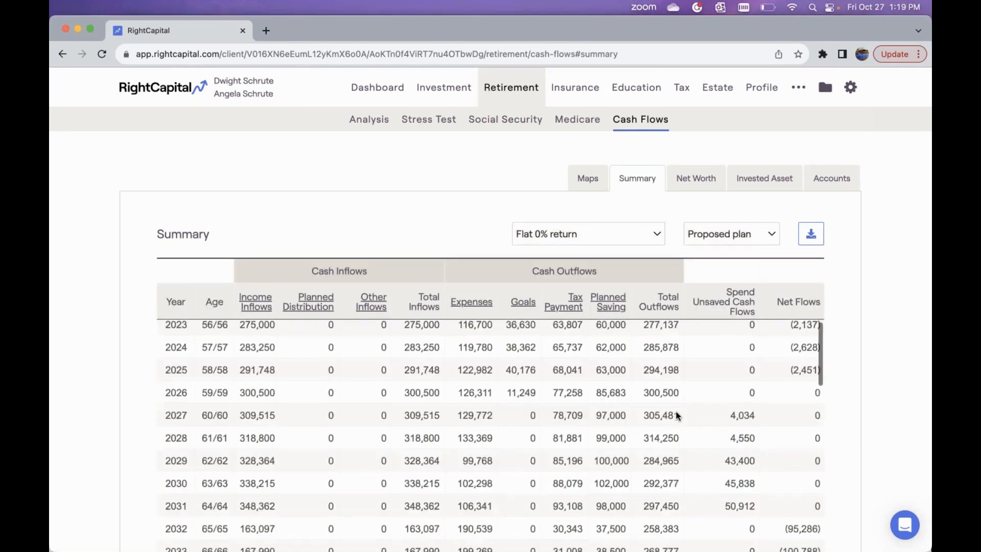
scroll(677, 415, down, 5)
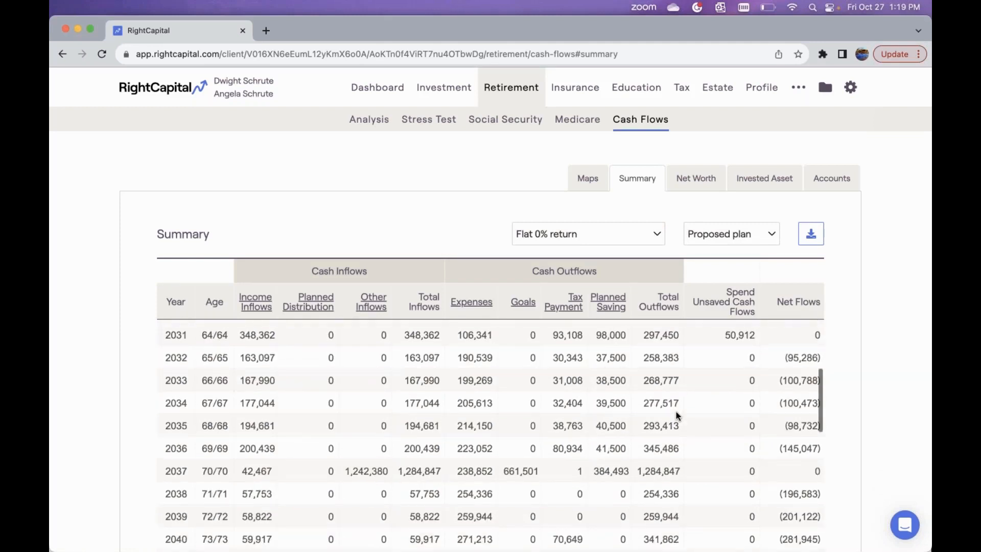
scroll(676, 412, down, 2)
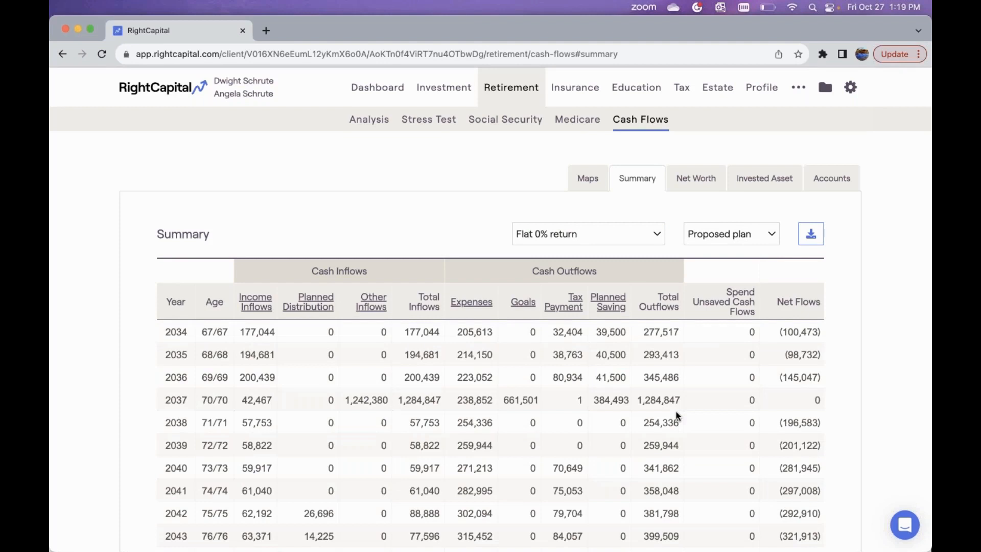
scroll(676, 412, down, 3)
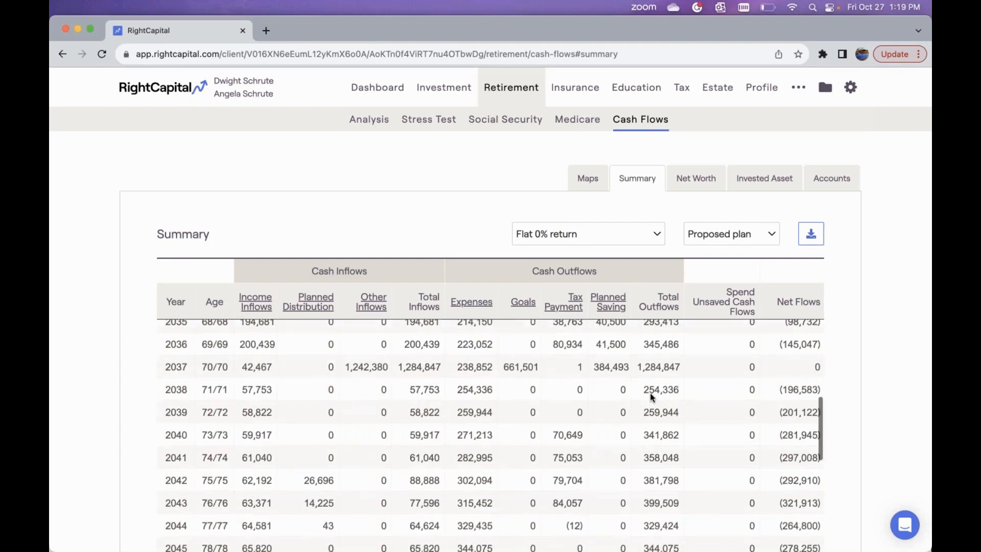
scroll(727, 428, down, 2)
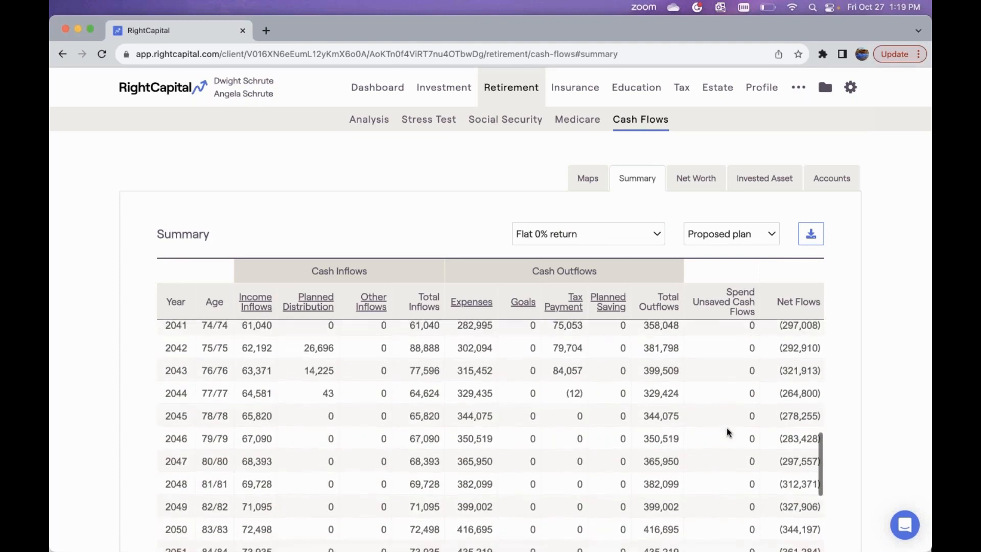
scroll(691, 435, down, 5)
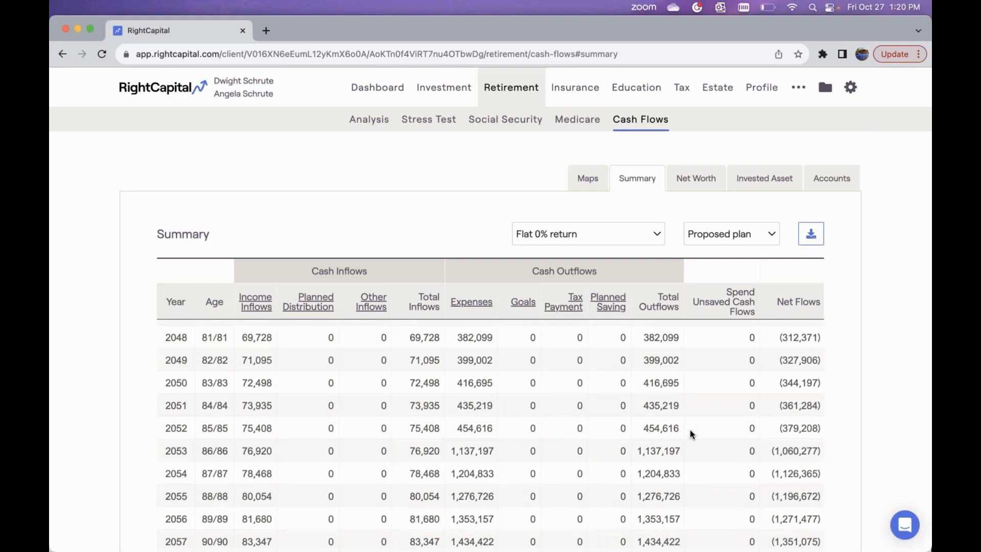
Switch the proposed plan's cash flow summary to the Baseline scenario and examine the distributions and net flows for 2048 to 2057.
click(627, 228)
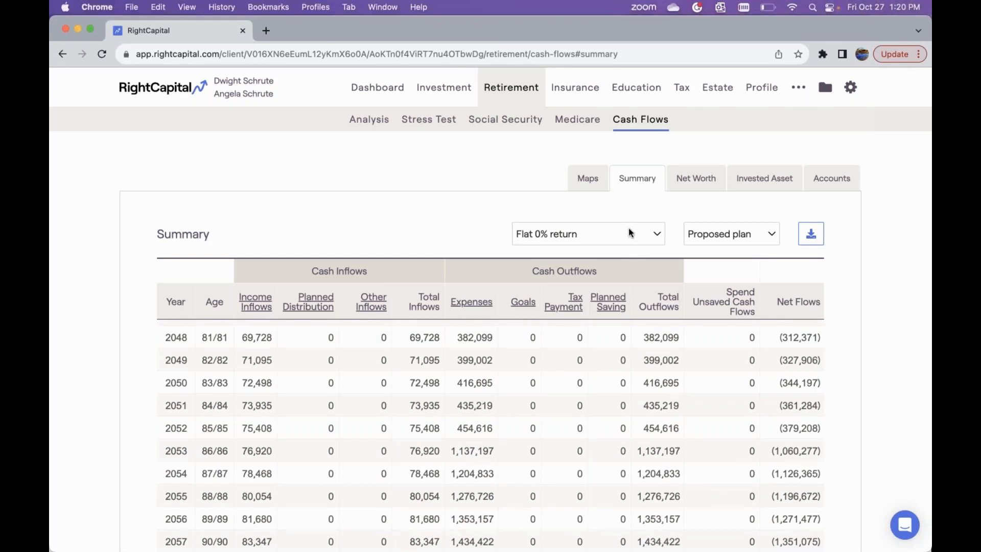
click(630, 229)
click(646, 170)
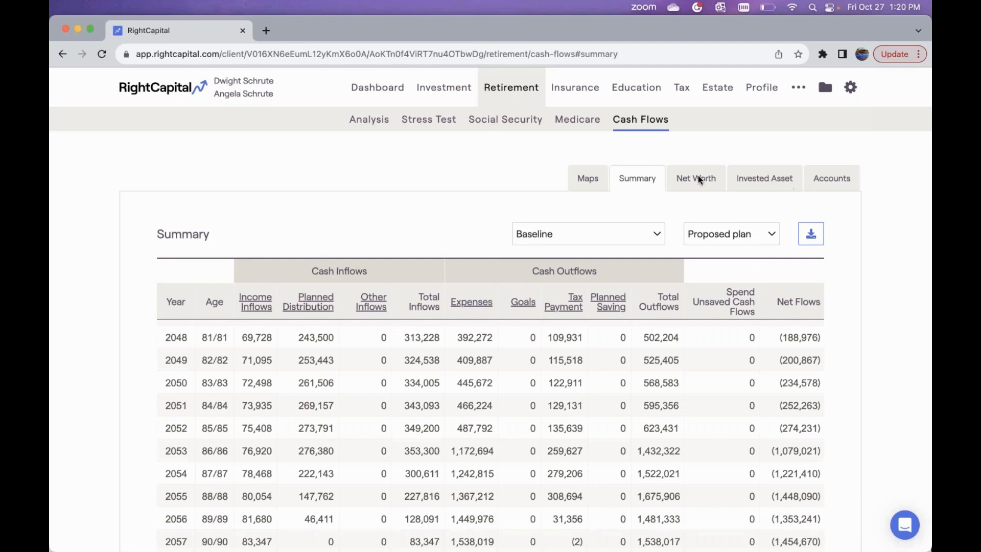
Review the proposed plan's invested assets under the Baseline scenario, including yearly portfolio returns and ending balances.
click(739, 181)
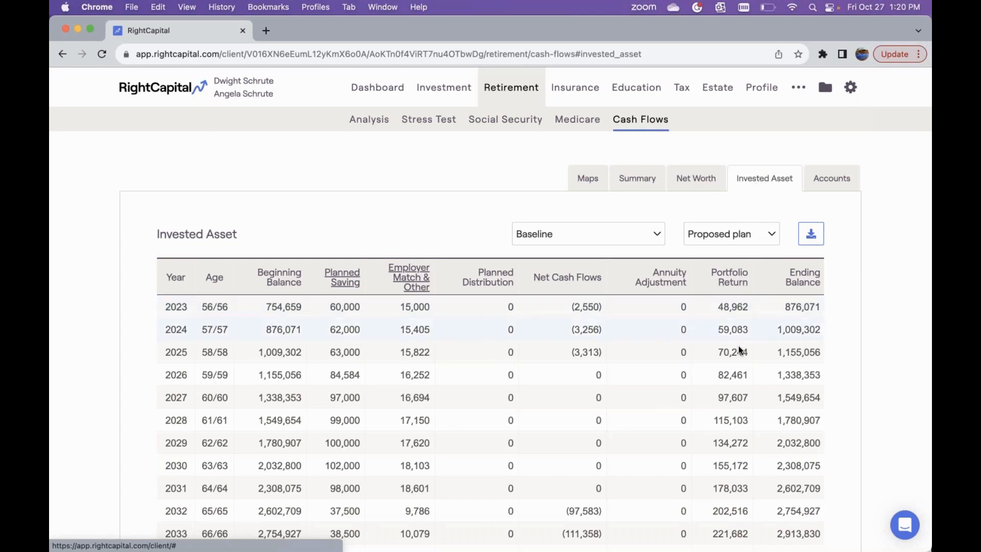
scroll(737, 373, down, 4)
scroll(736, 377, down, 8)
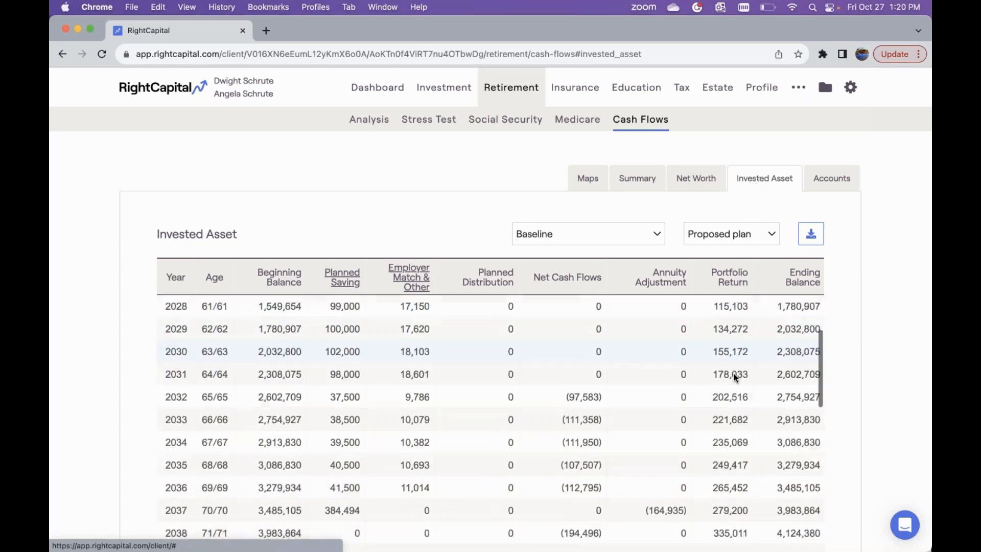
scroll(736, 377, down, 1)
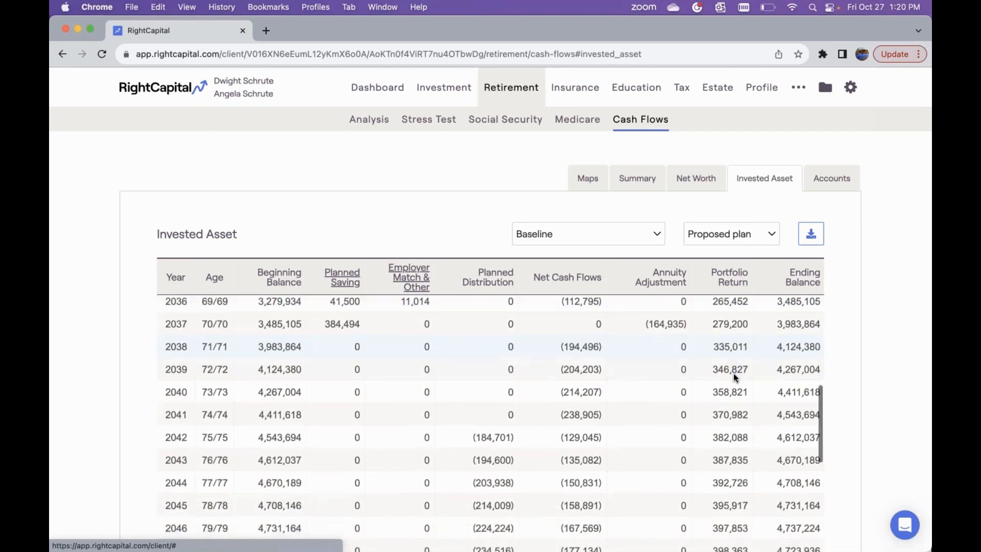
scroll(736, 377, down, 1)
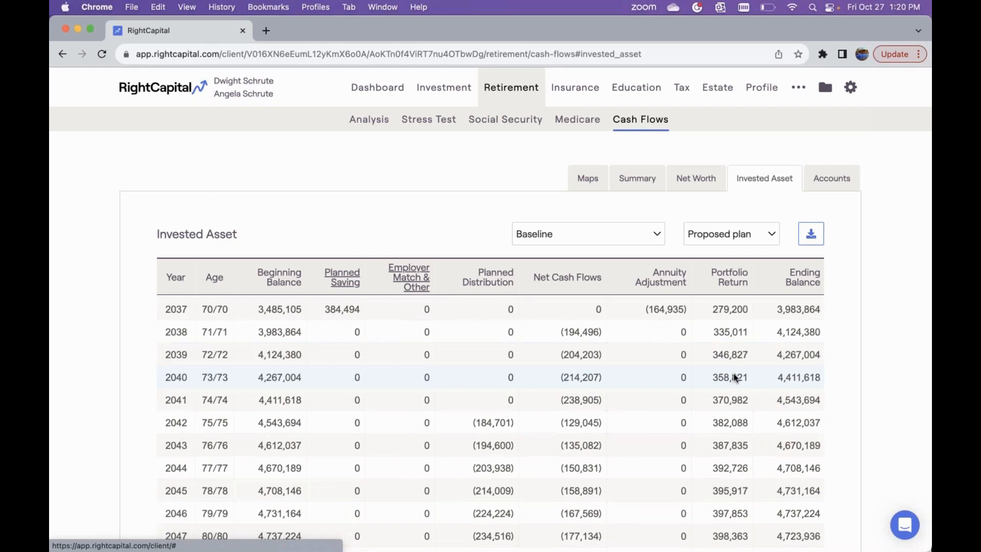
Show the proposed plan's invested assets for the Flat 0% return scenario and view the waterfall cash flow map.
scroll(736, 377, up, 14)
click(611, 230)
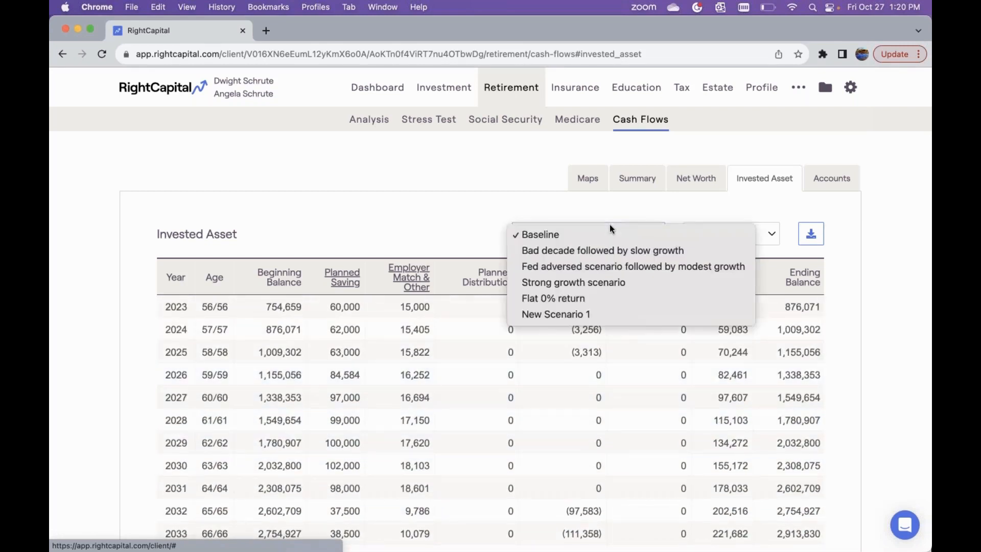
click(562, 298)
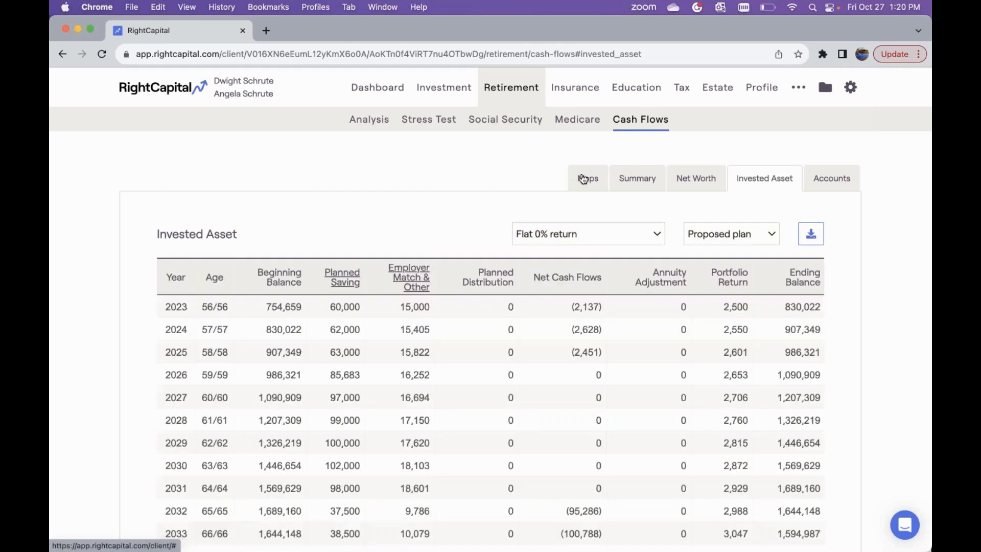
click(584, 179)
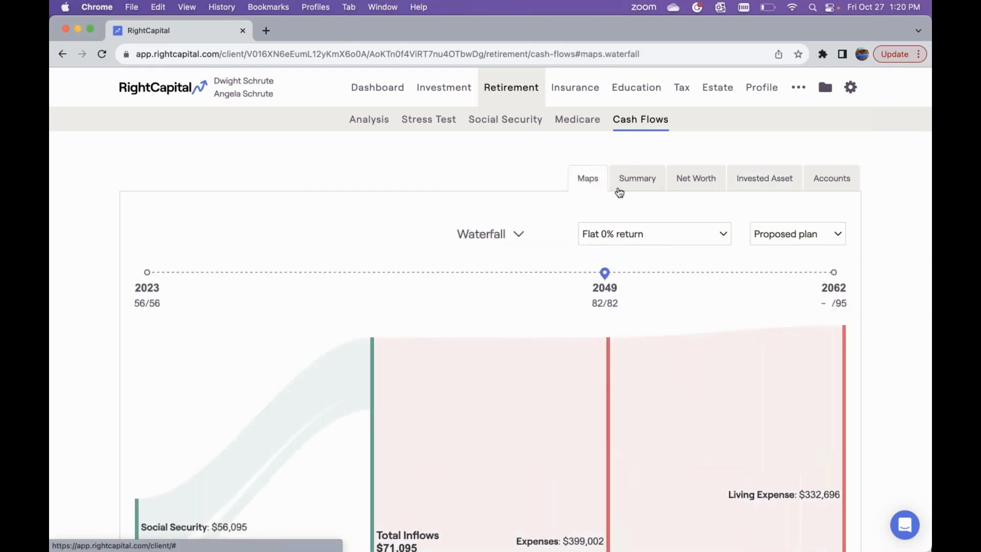
scroll(626, 193, down, 1)
scroll(491, 306, up, 1)
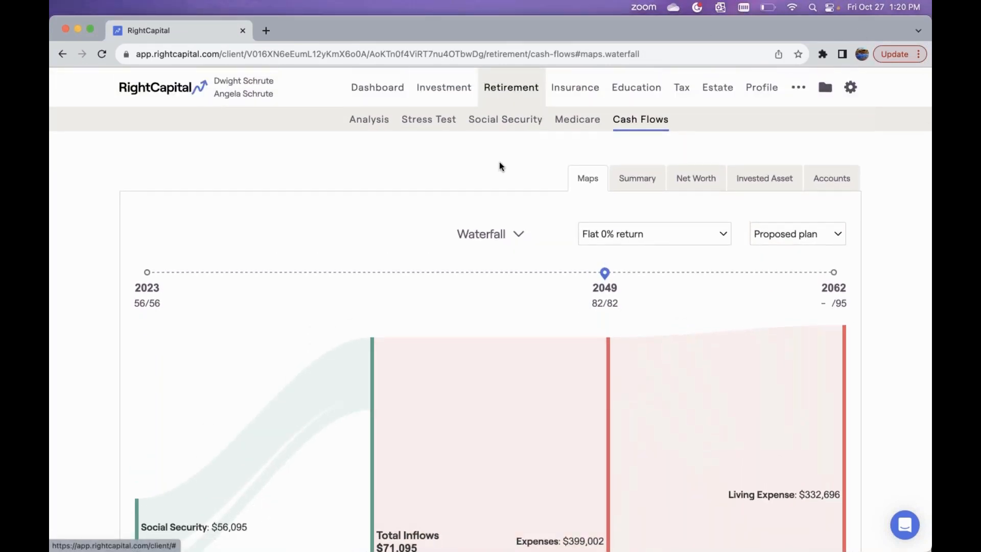
Check both plans' probabilities of success in the retirement analysis and look over the proposed financial goals and strategies.
click(368, 124)
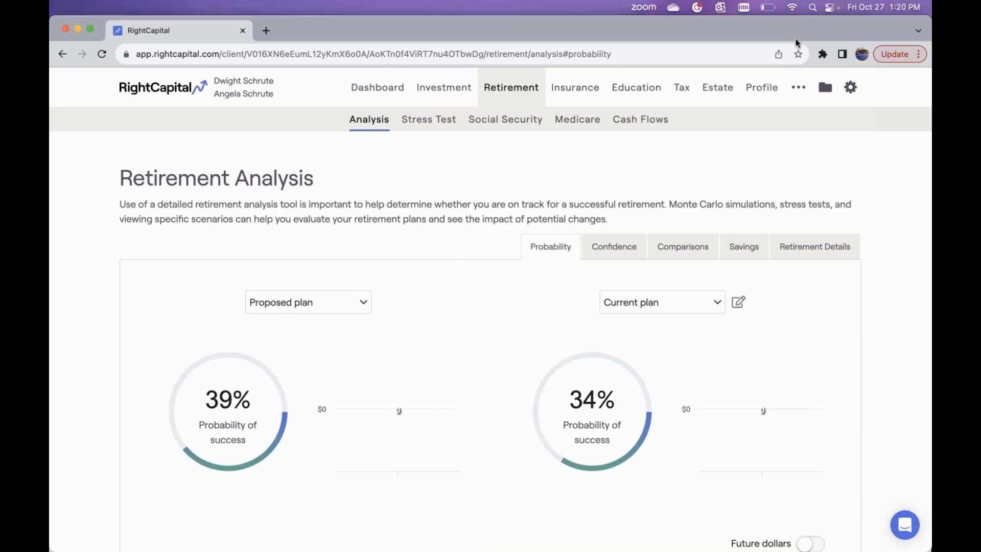
scroll(483, 281, down, 7)
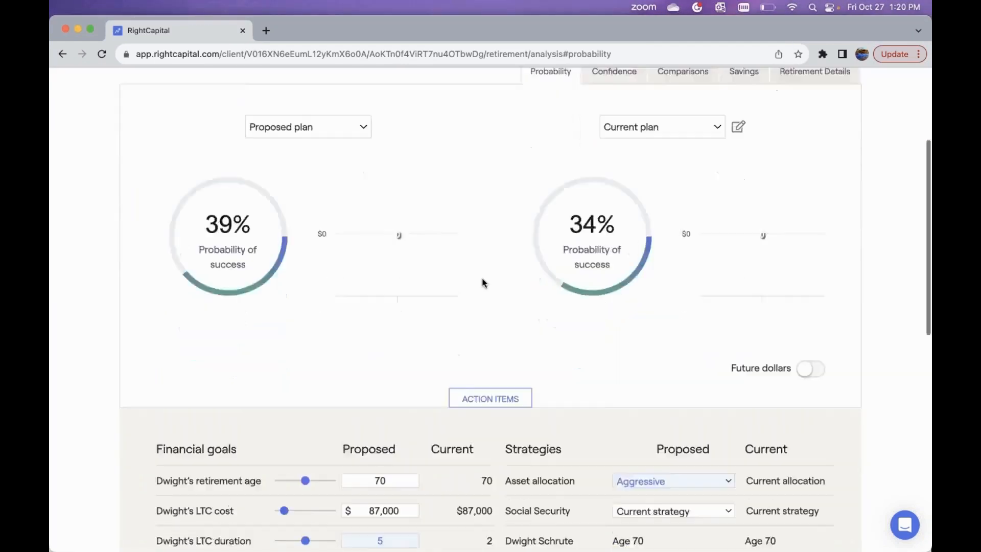
scroll(483, 283, up, 6)
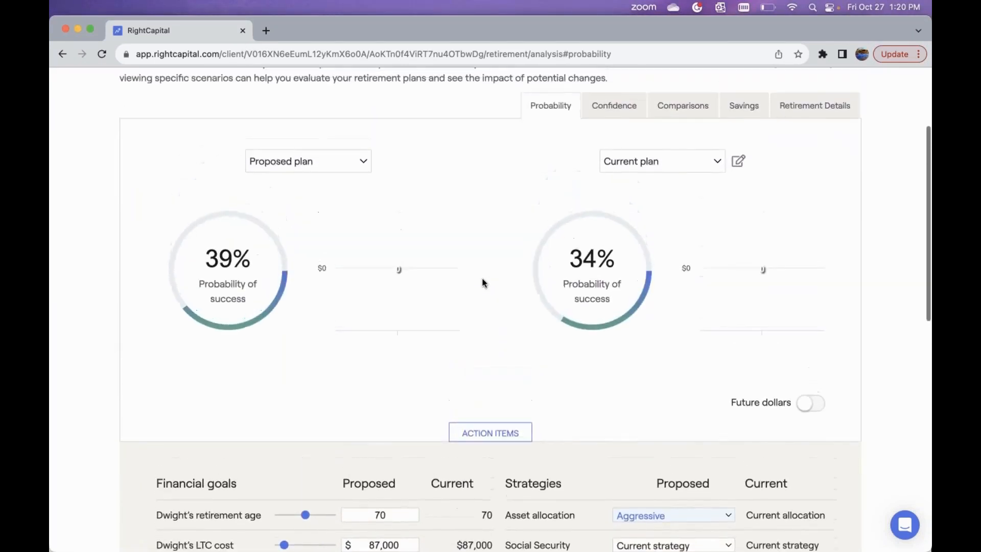
scroll(483, 283, up, 1)
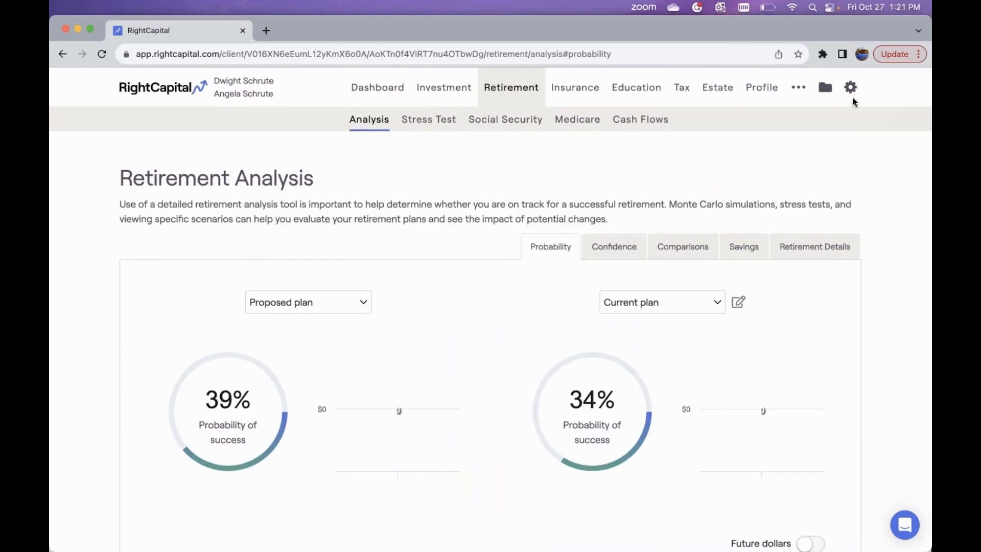
scroll(802, 185, down, 2)
scroll(802, 185, down, 5)
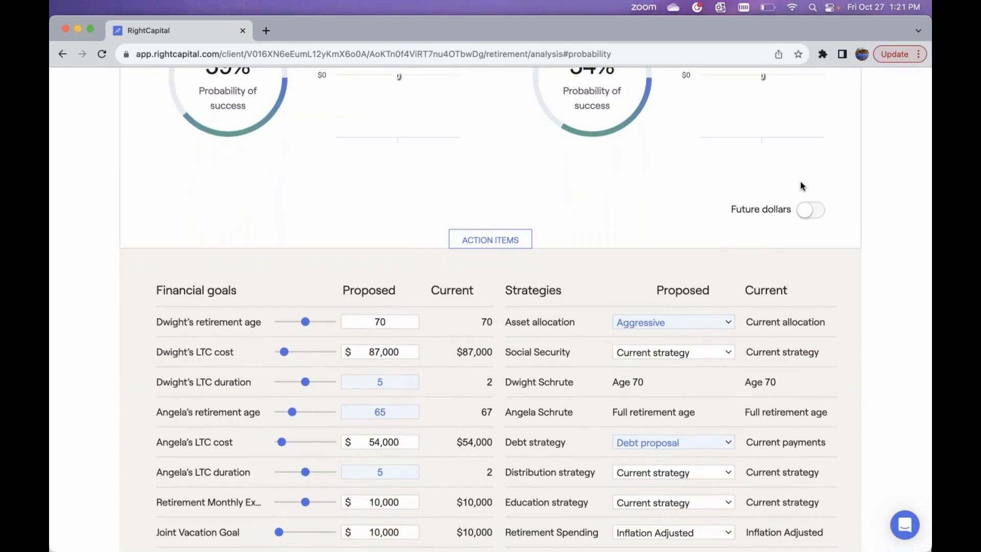
scroll(800, 181, up, 10)
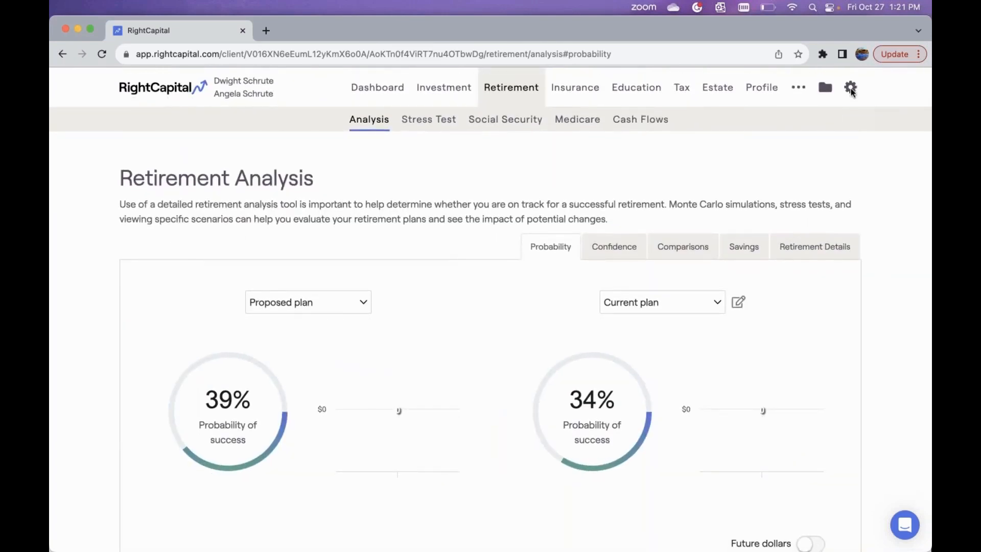
Set the clients' health care cost inflation and general inflation to Global Assumptions in the other assumptions, and save the settings.
click(851, 87)
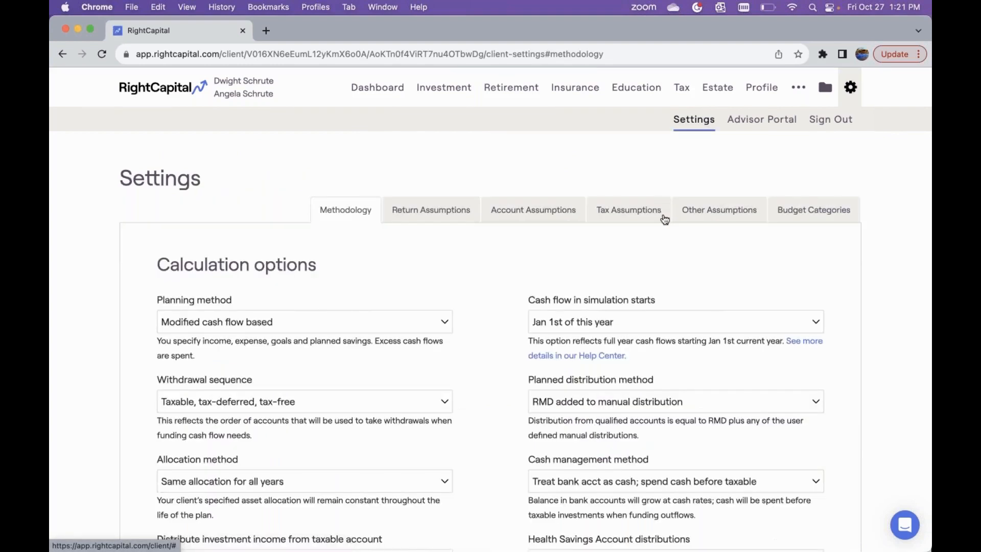
click(716, 211)
scroll(538, 394, down, 3)
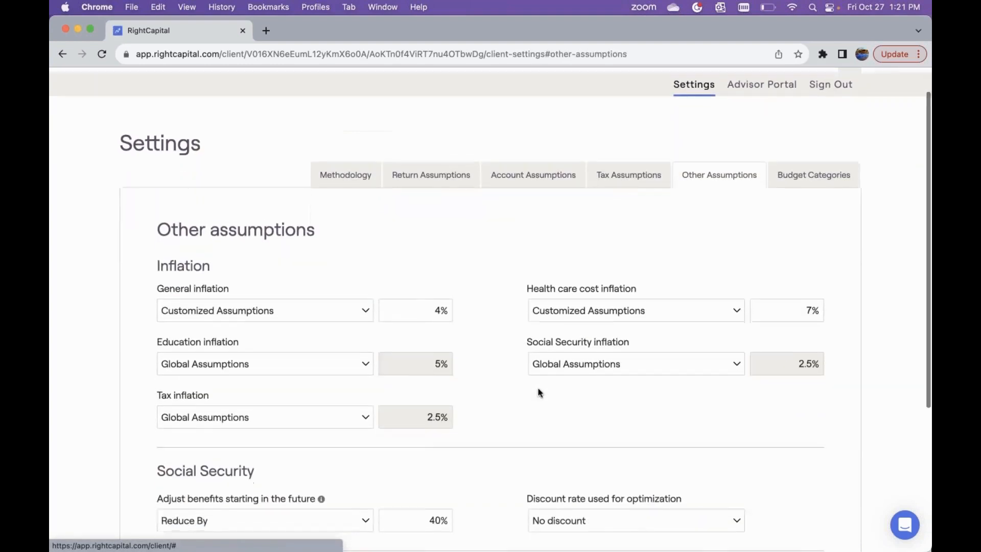
click(594, 278)
click(612, 264)
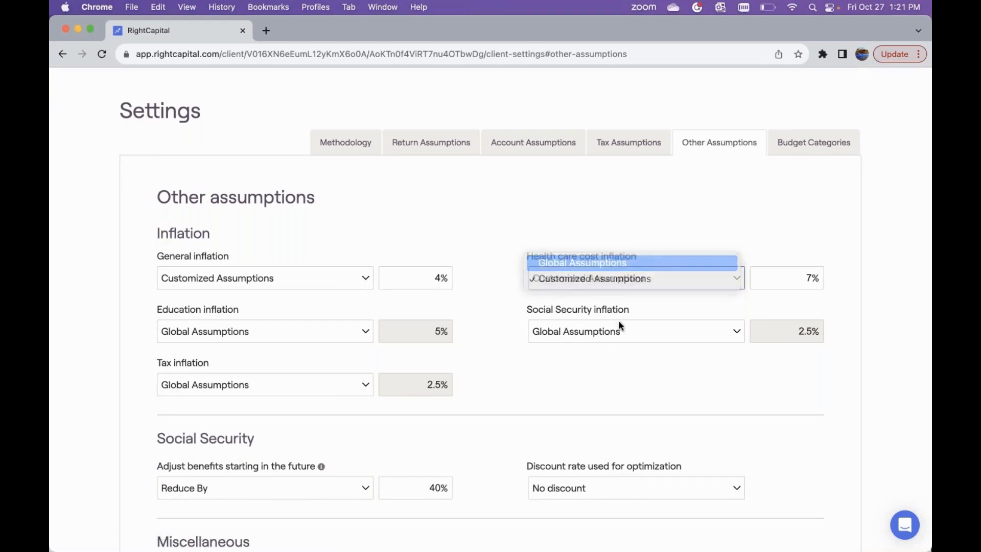
scroll(620, 354, down, 8)
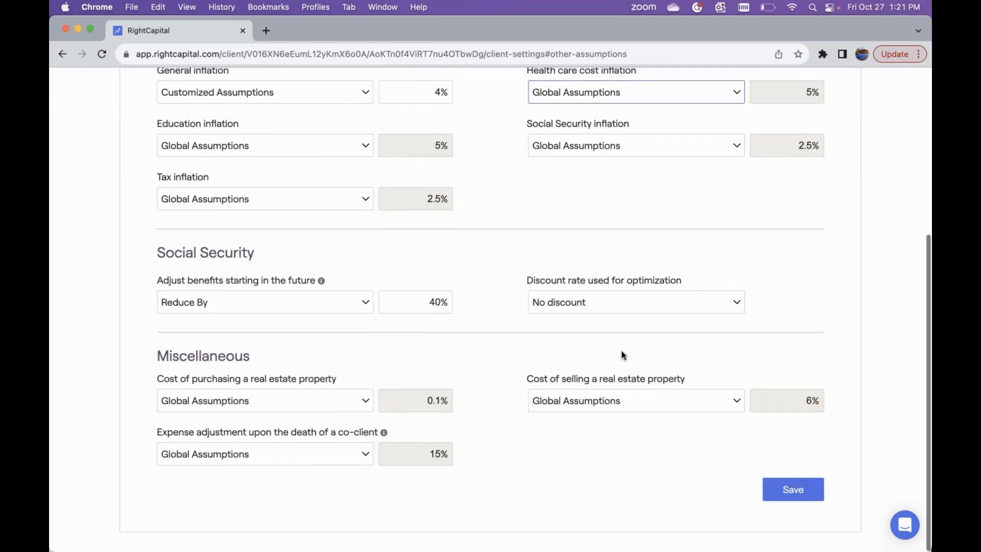
click(357, 97)
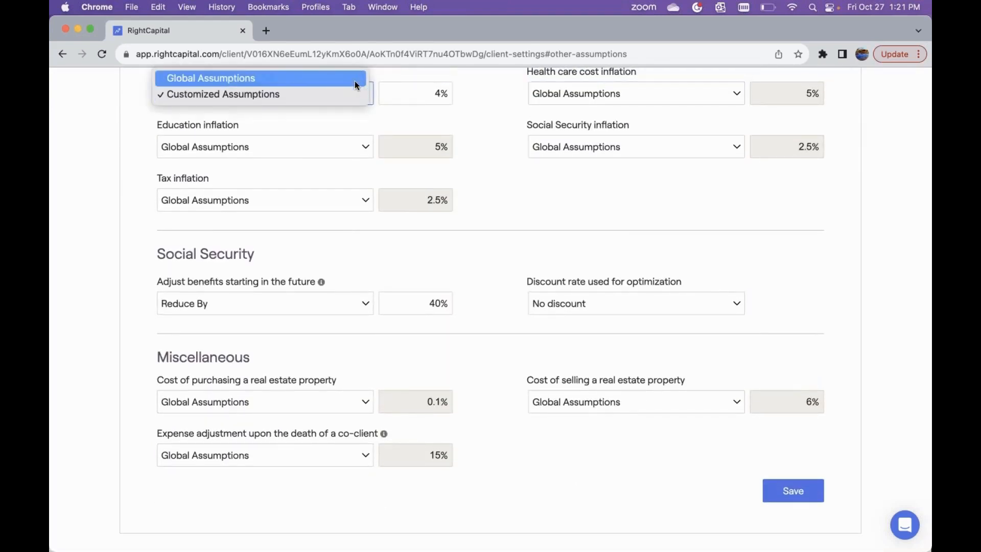
click(355, 81)
click(816, 492)
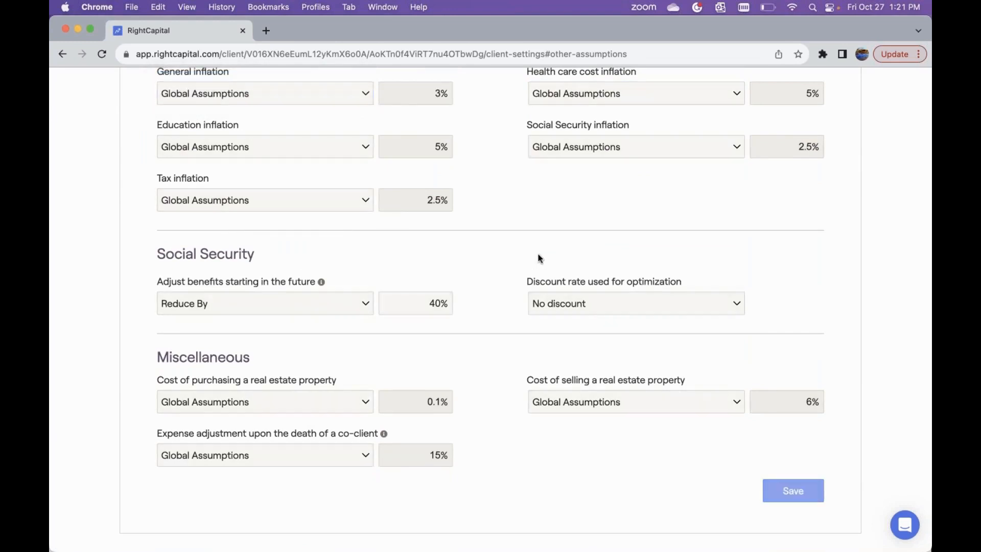
Review the recalculated probabilities of success in the retirement analysis and the proposed versus current goals, strategies, income and savings.
scroll(514, 343, up, 5)
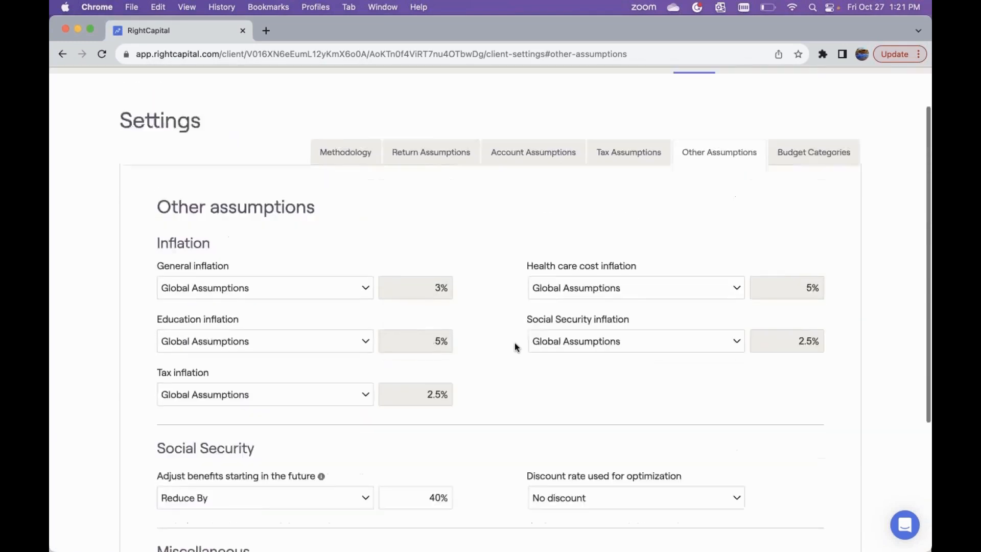
click(524, 86)
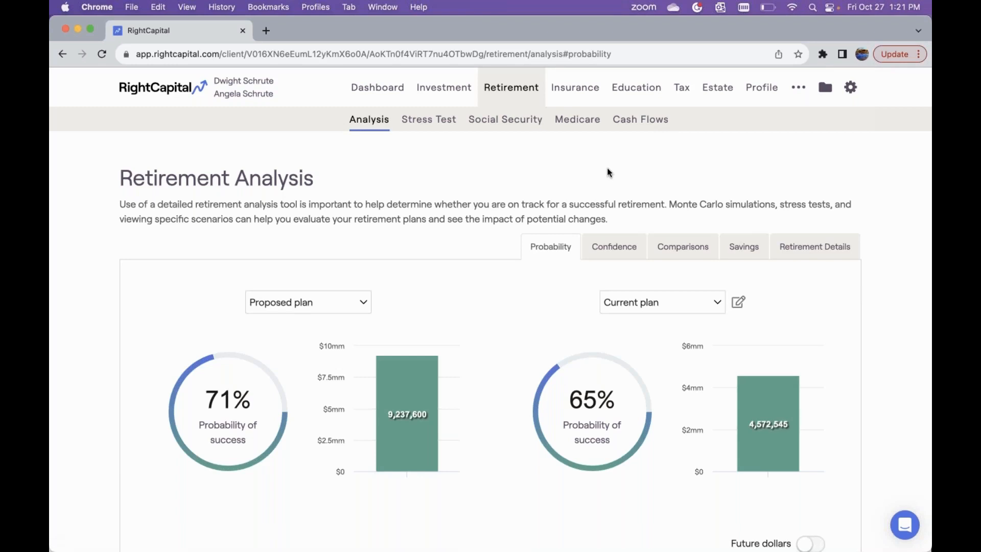
scroll(608, 174, down, 3)
scroll(526, 310, down, 2)
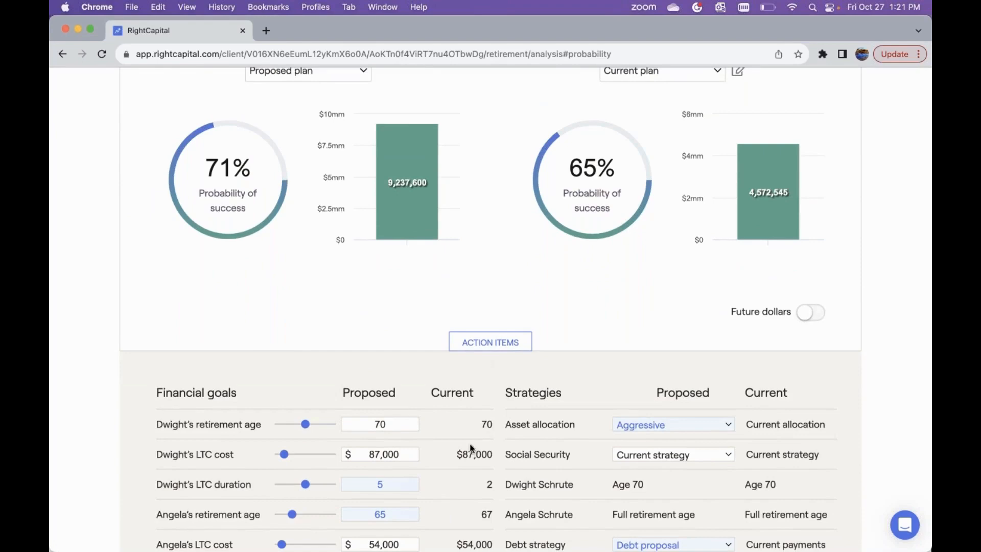
scroll(472, 449, down, 2)
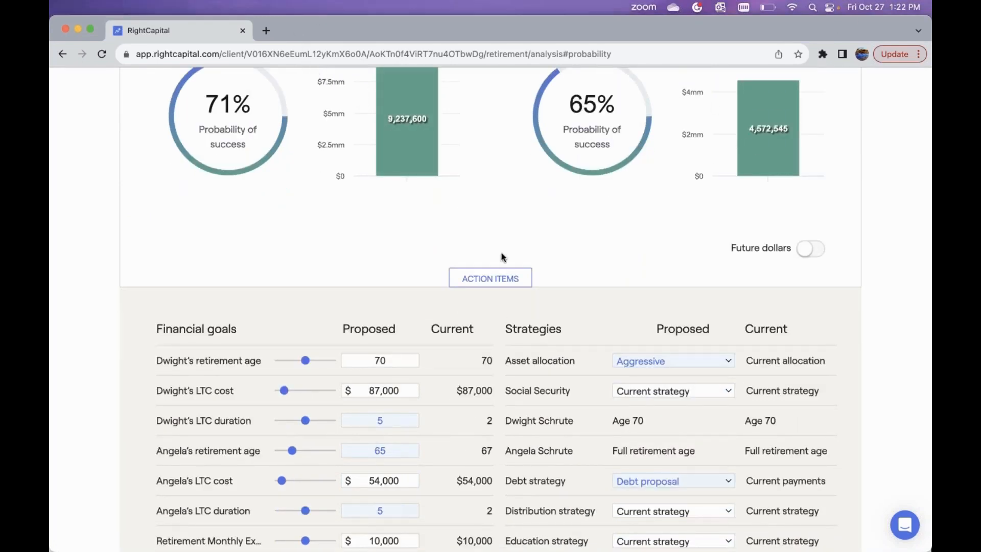
scroll(508, 335, down, 2)
scroll(508, 335, down, 2)
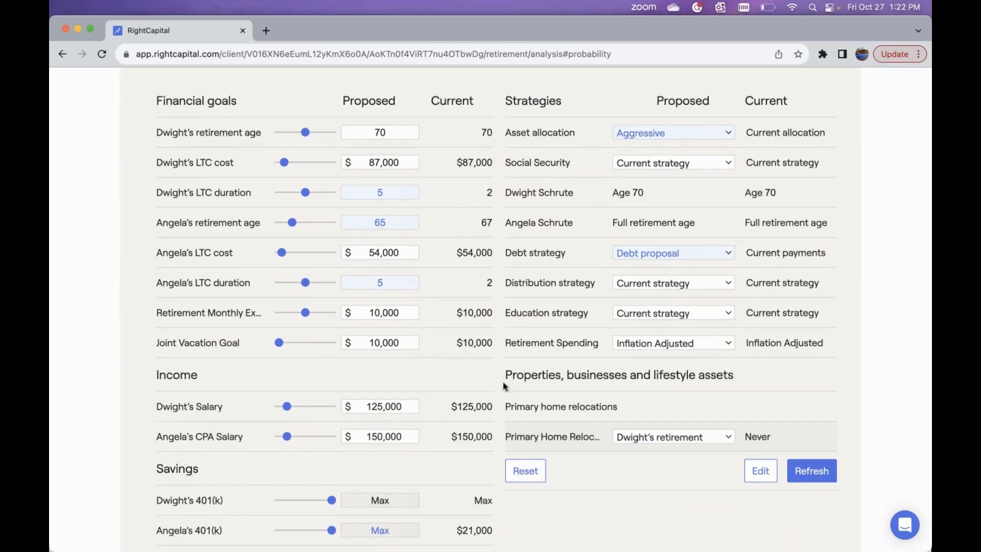
scroll(504, 383, down, 2)
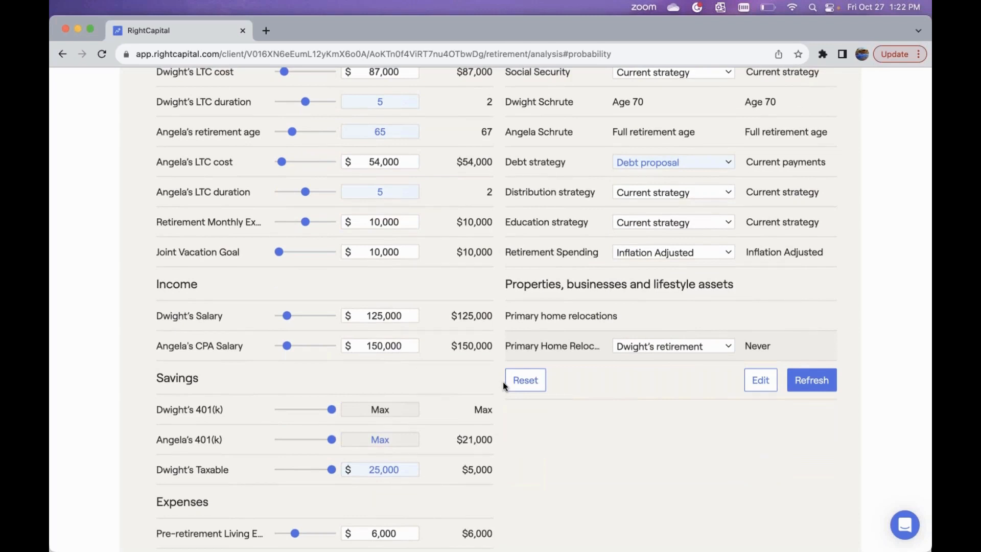
Set the proposed pre-retirement living expenses to $5,000 and refresh the retirement analysis to check the probabilities of success.
scroll(504, 384, up, 1)
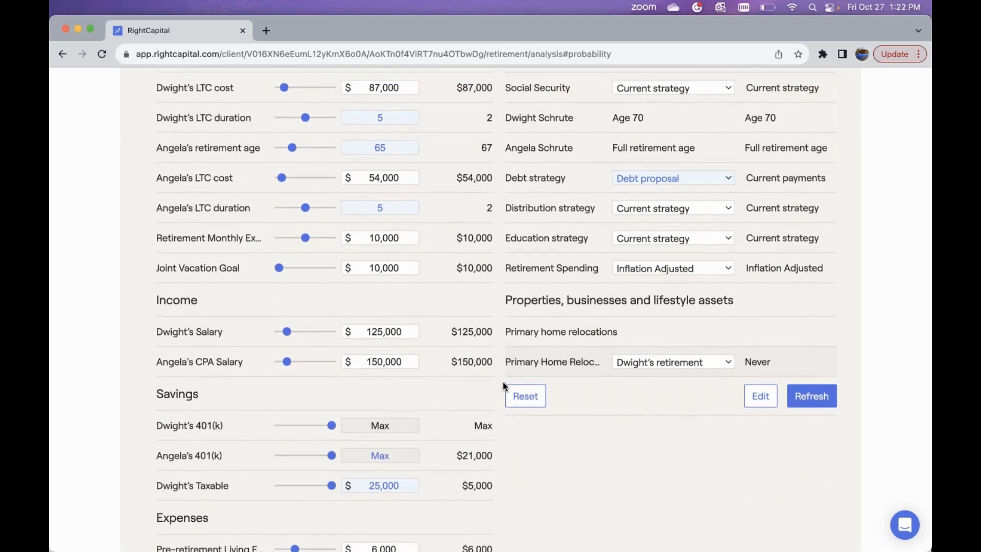
scroll(504, 387, down, 1)
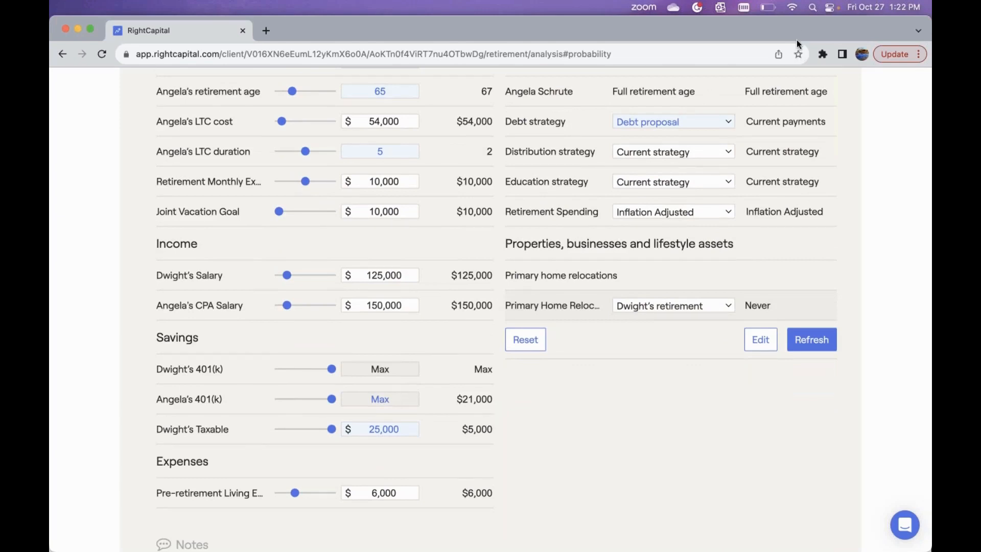
click(382, 494)
double_click(383, 493)
text(5000)
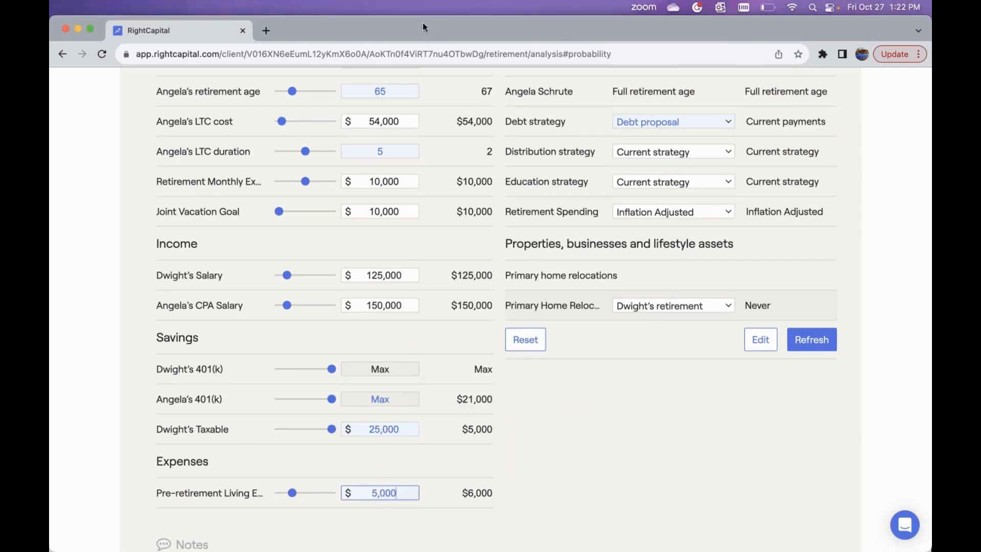
click(812, 340)
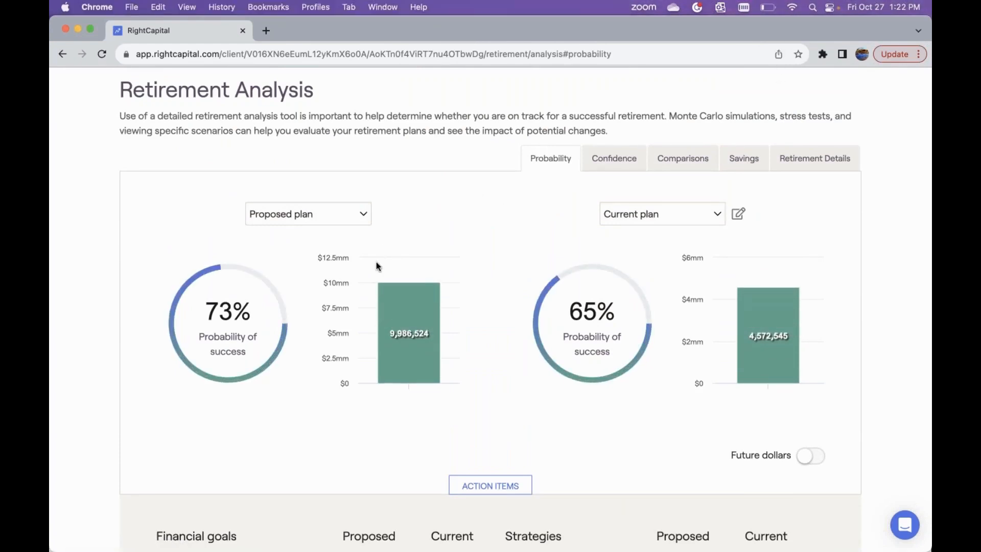
scroll(376, 262, up, 2)
scroll(376, 266, up, 3)
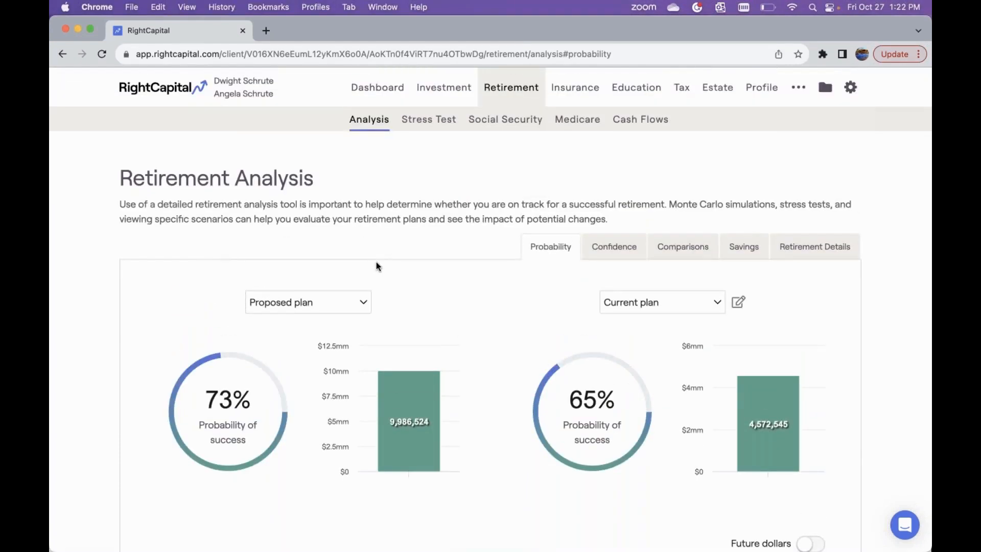
Open the dashboard snapshot and look over its key metrics, notes, balance sheet, allocation, savings and education cards.
click(375, 92)
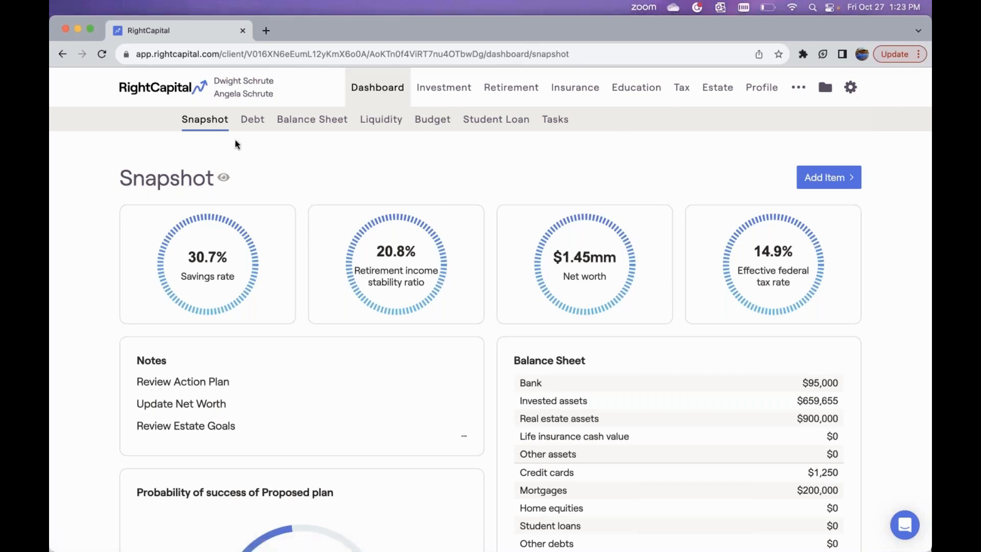
scroll(376, 285, down, 5)
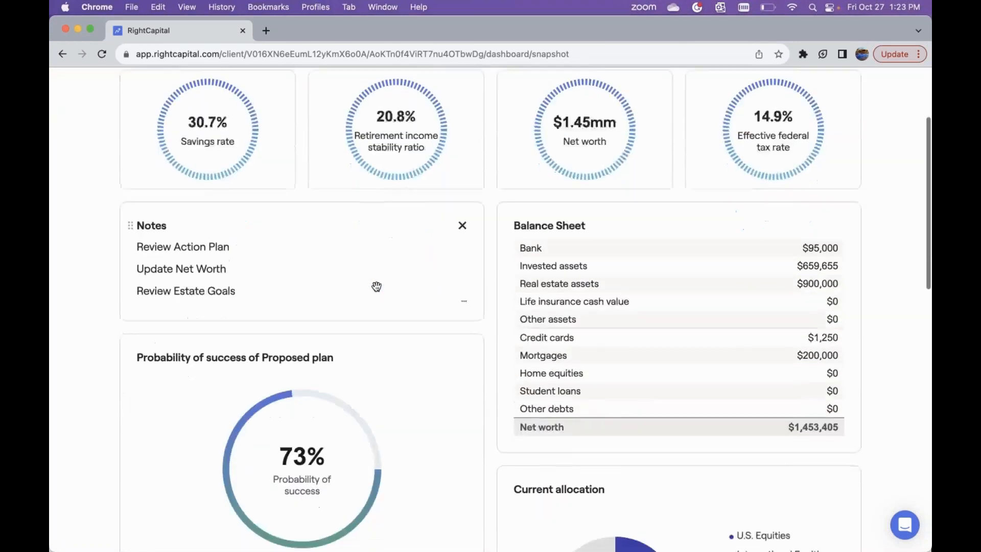
scroll(377, 286, down, 8)
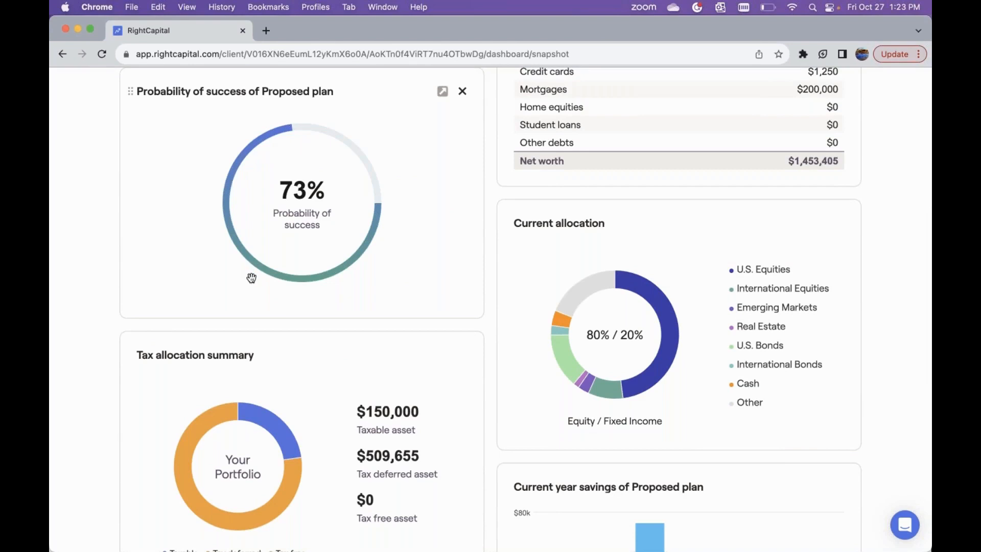
scroll(251, 278, down, 1)
scroll(252, 278, down, 9)
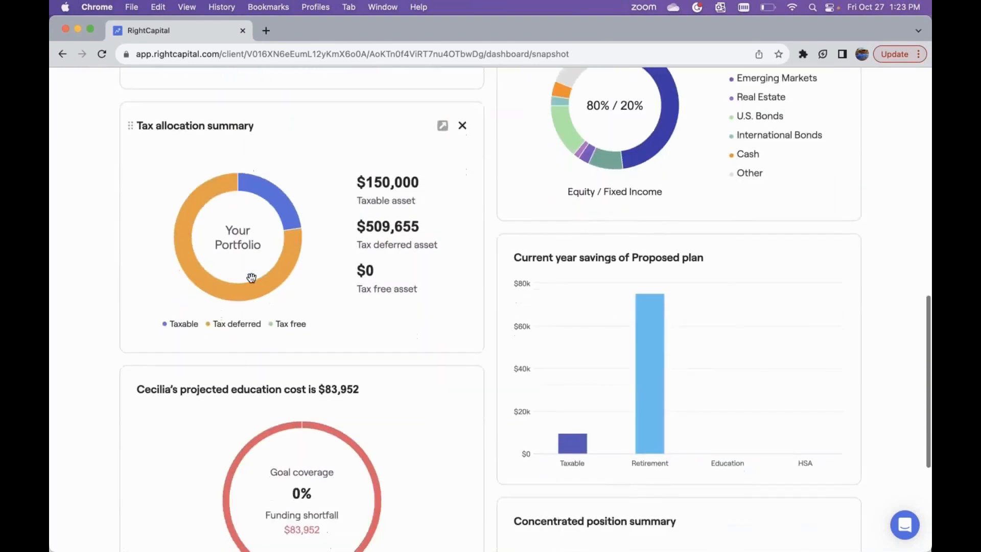
scroll(252, 278, down, 2)
scroll(624, 254, down, 3)
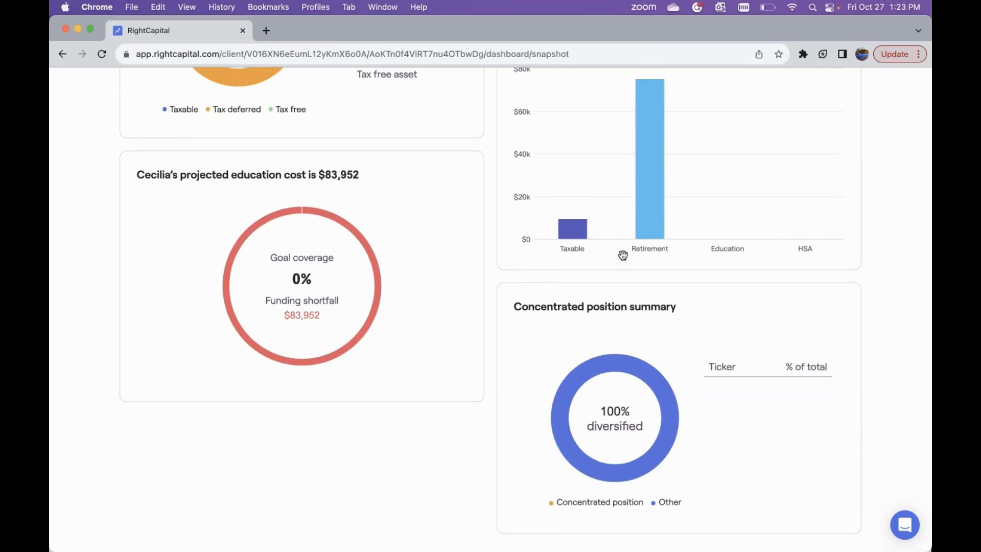
scroll(623, 255, up, 14)
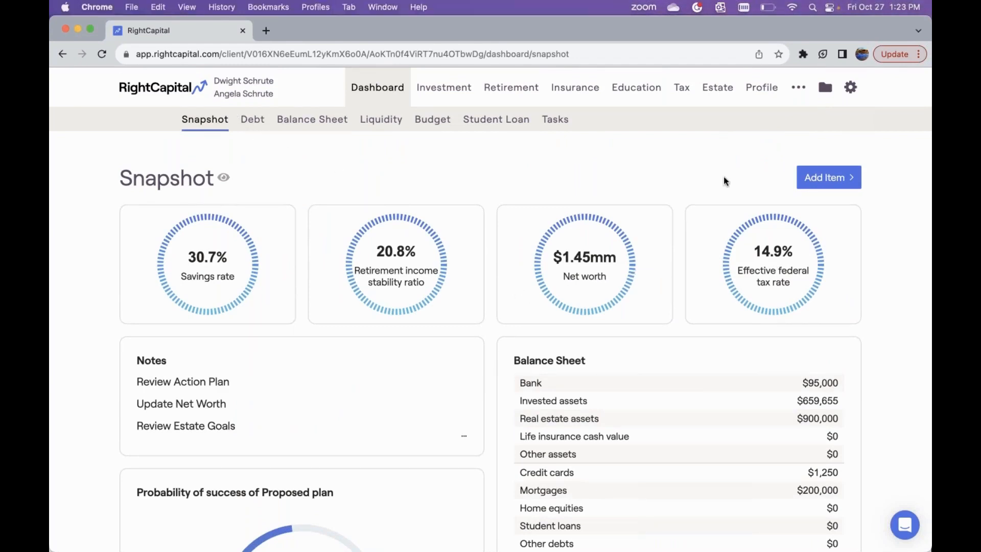
Add the retirement Stress test chart to the snapshot.
click(840, 182)
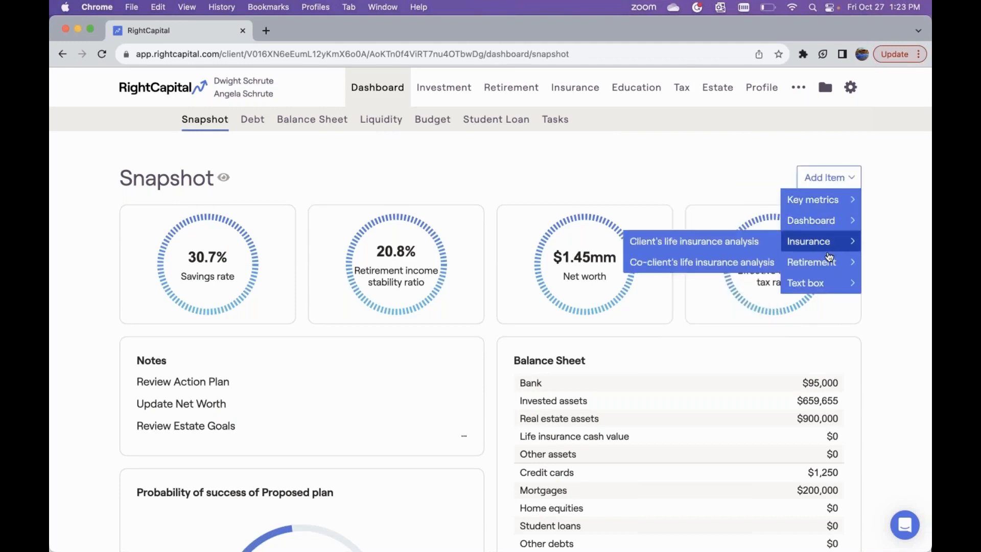
mouse_move(830, 261)
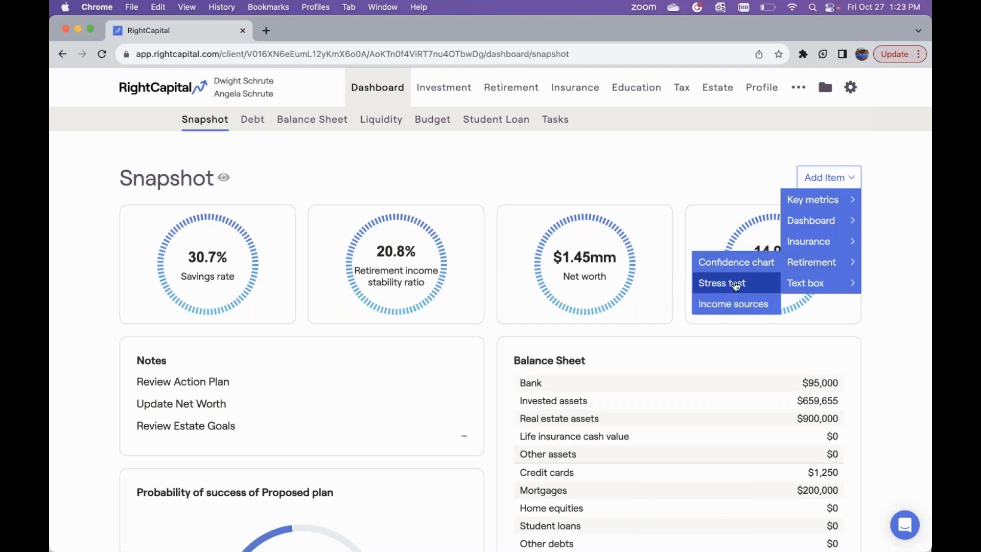
click(736, 284)
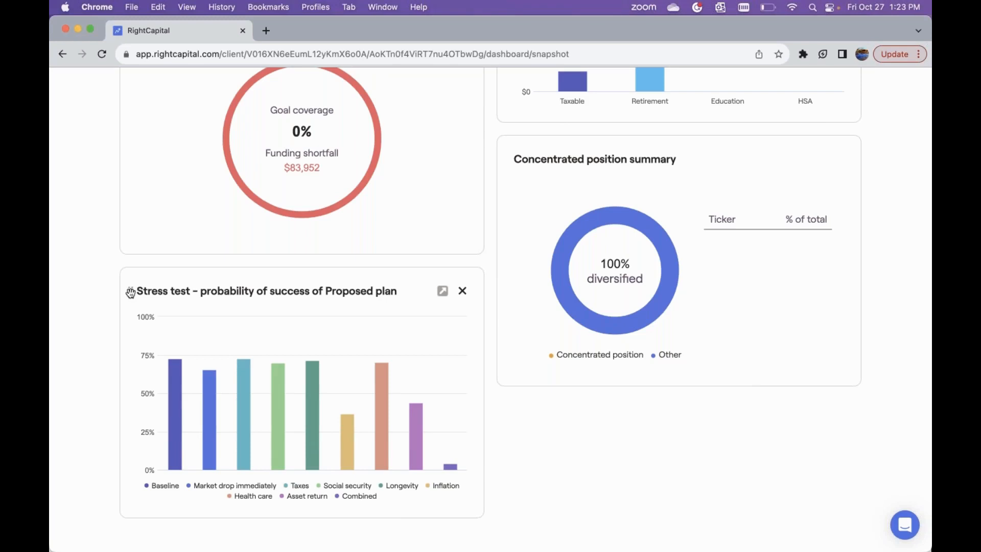
Move the stress test card up to sit directly below Notes, above the proposed plan's probability of success.
drag(131, 293, 126, 127)
scroll(211, 234, up, 6)
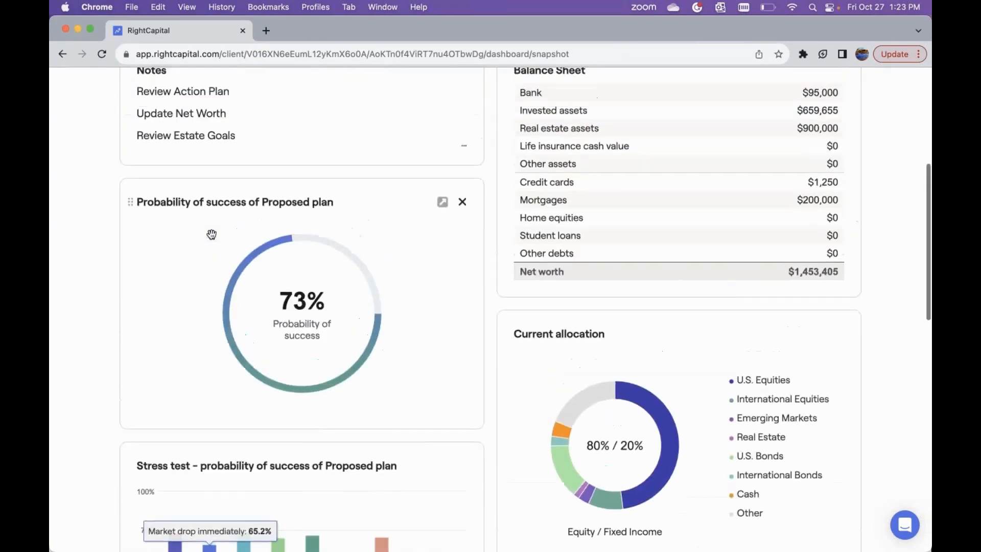
scroll(211, 235, up, 1)
drag(129, 479, 196, 229)
scroll(197, 230, up, 2)
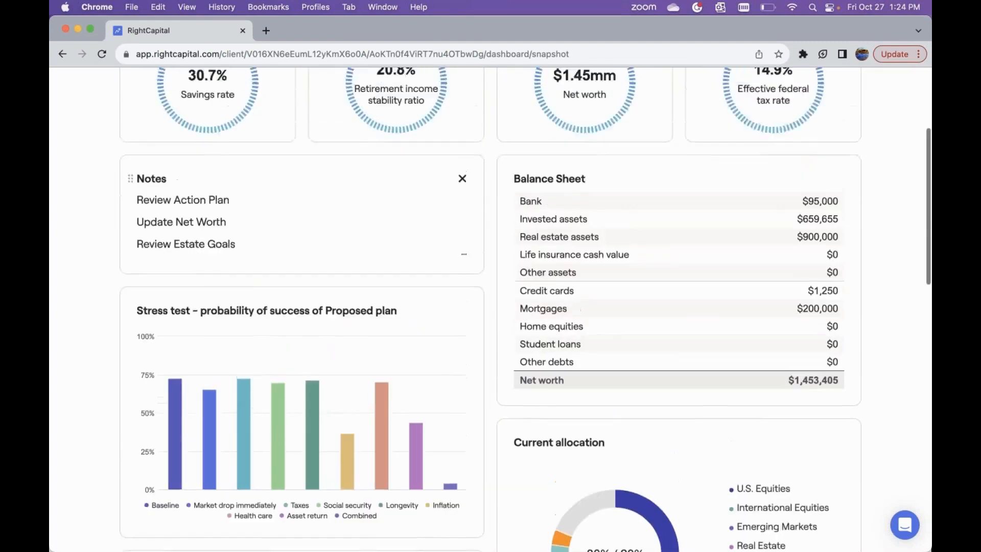
scroll(179, 385, up, 4)
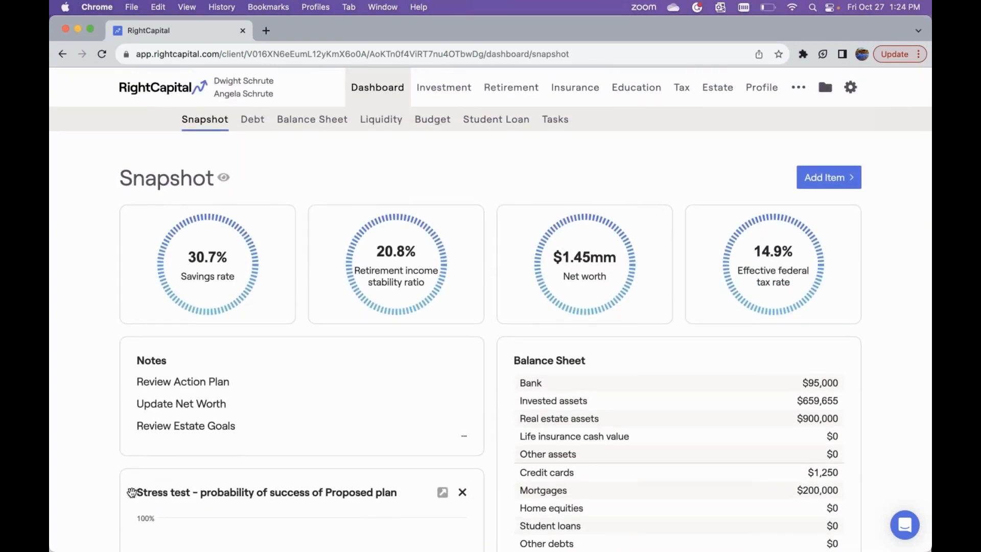
Replace the "Review Estate Goals" line in Notes with "Review Stress Test & look at our proposed plans" and save the note.
scroll(245, 351, down, 5)
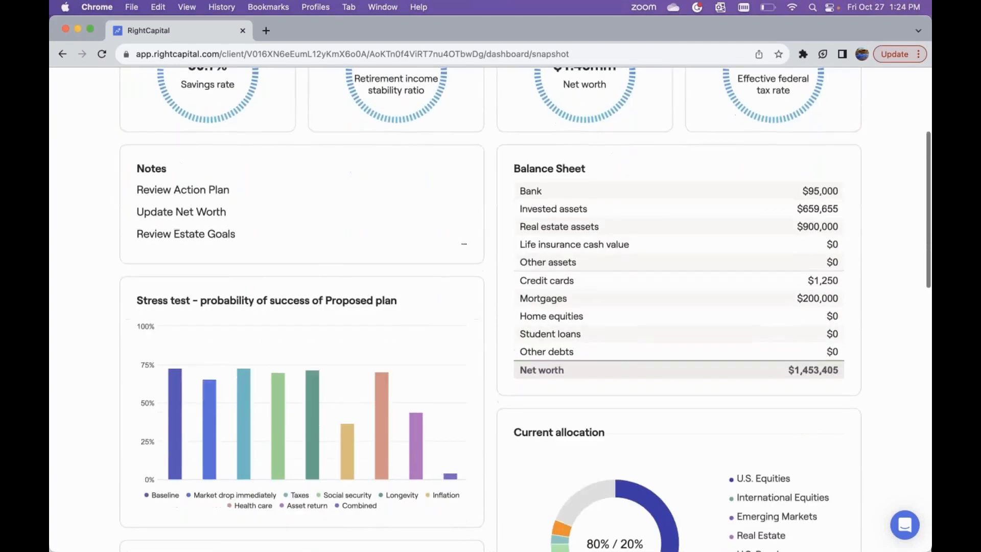
drag(246, 232, 140, 219)
click(241, 228)
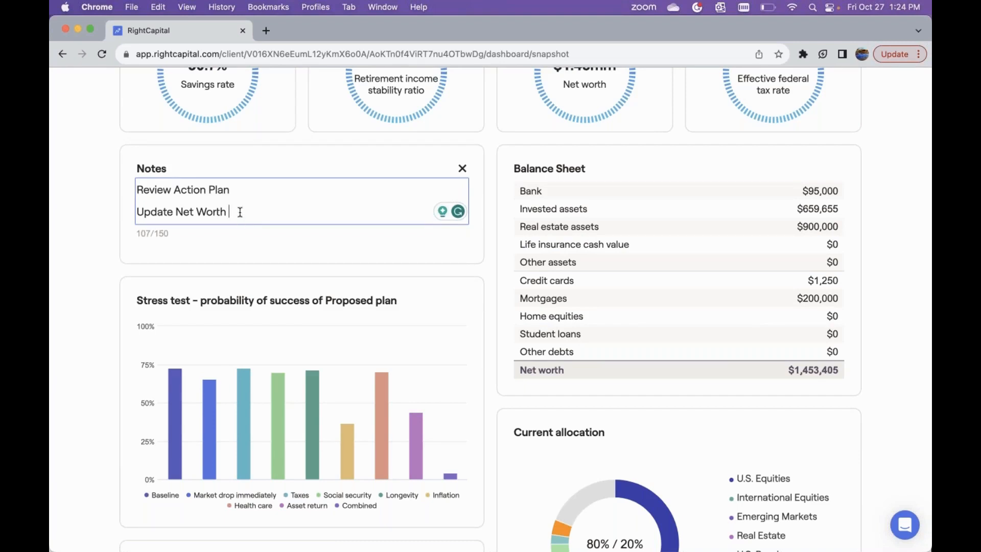
scroll(240, 212, down, 1)
drag(236, 211, 126, 210)
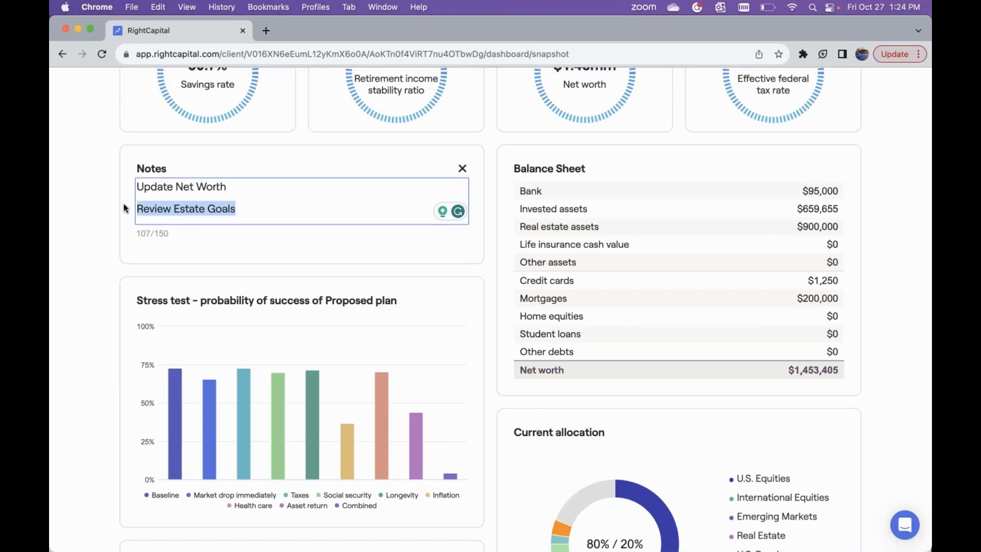
text(Review s)
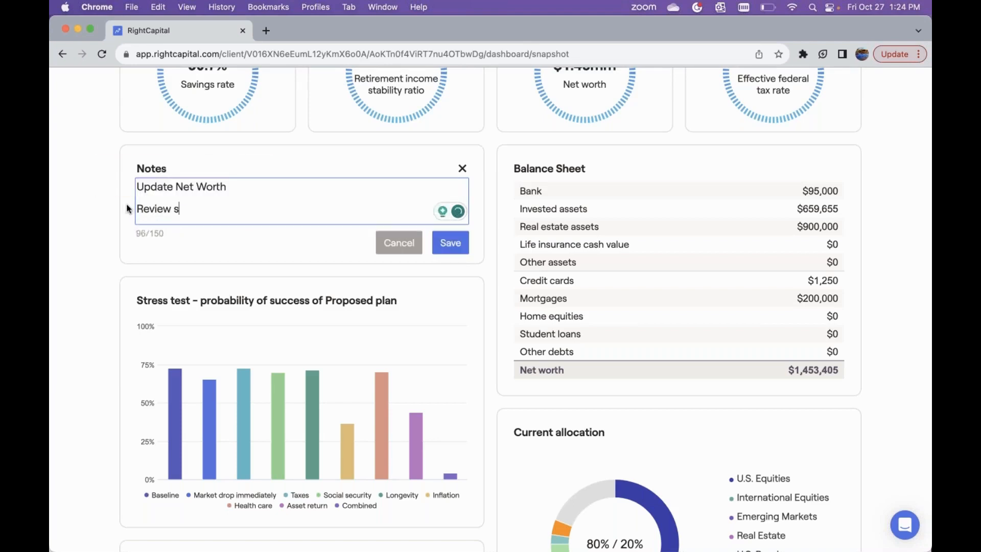
key(BackSpace)
text(Stress Test )
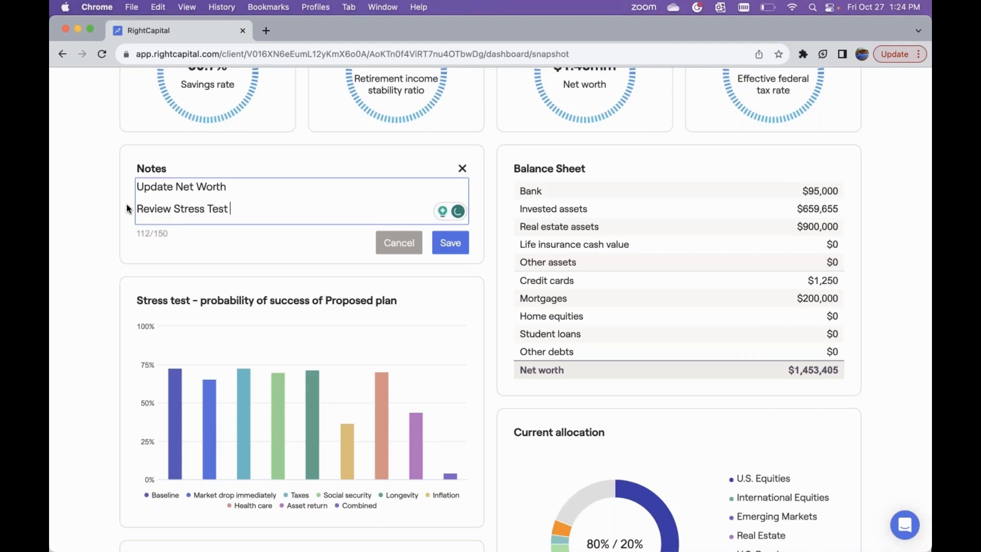
text(& look at our proposed )
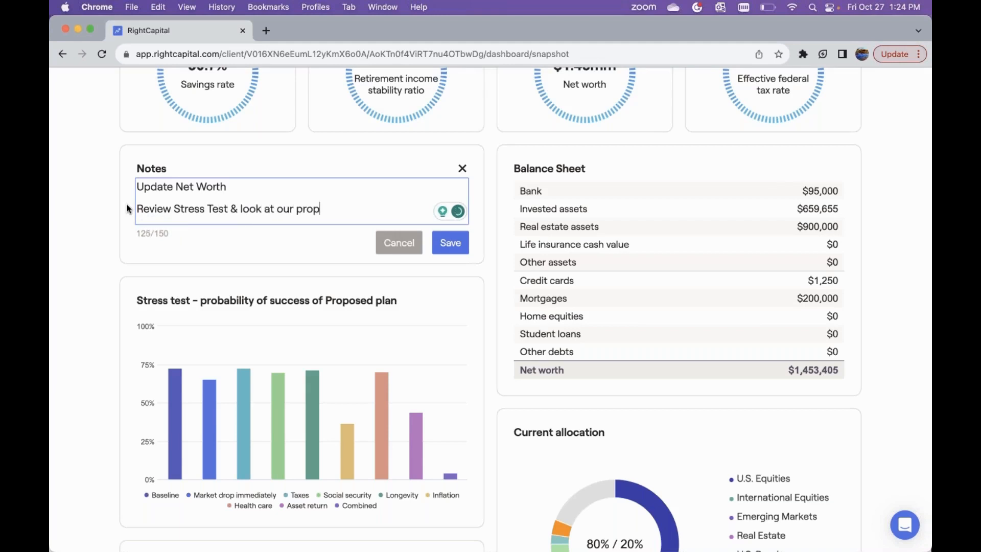
text(plans)
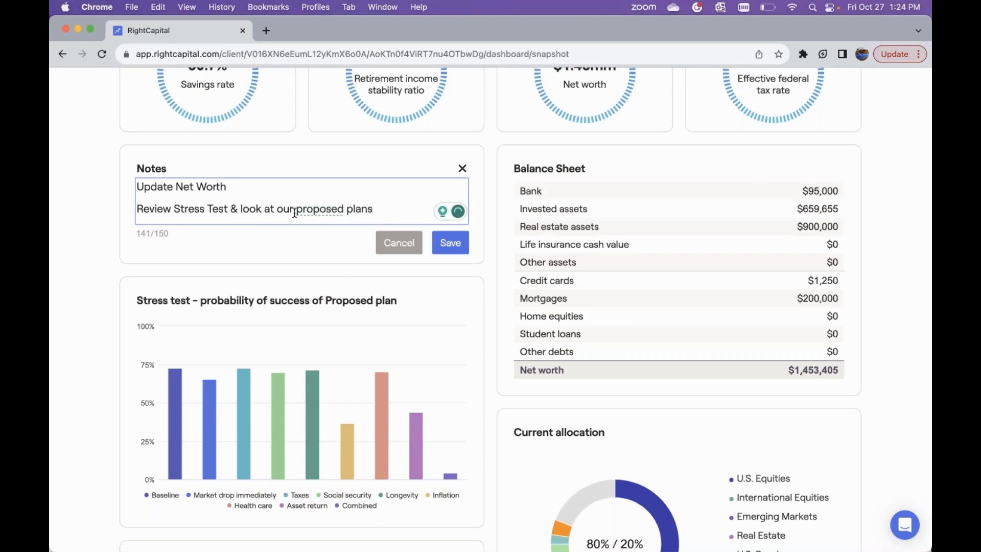
click(449, 248)
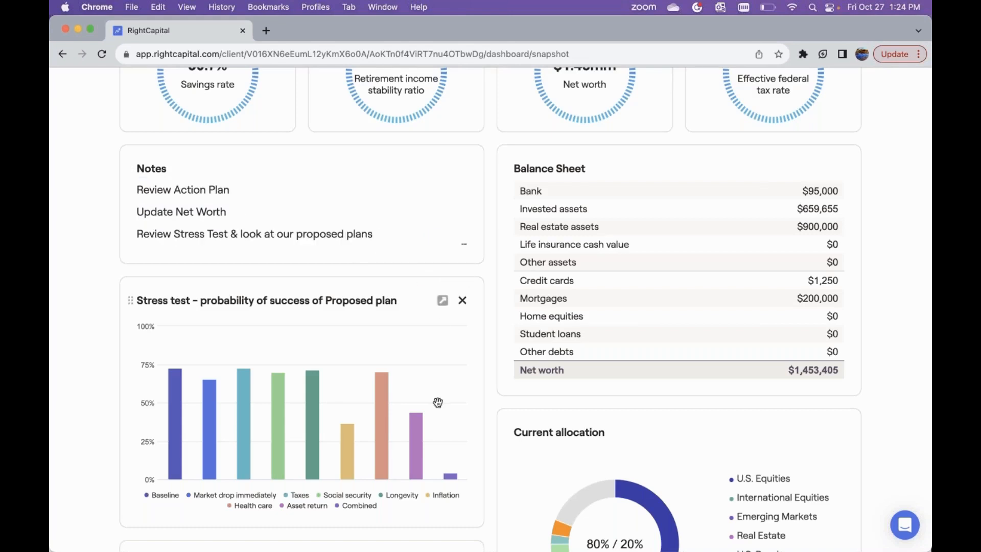
Open the full stress test from its snapshot card and view the adjustable risk assumptions in the action items.
scroll(438, 402, down, 3)
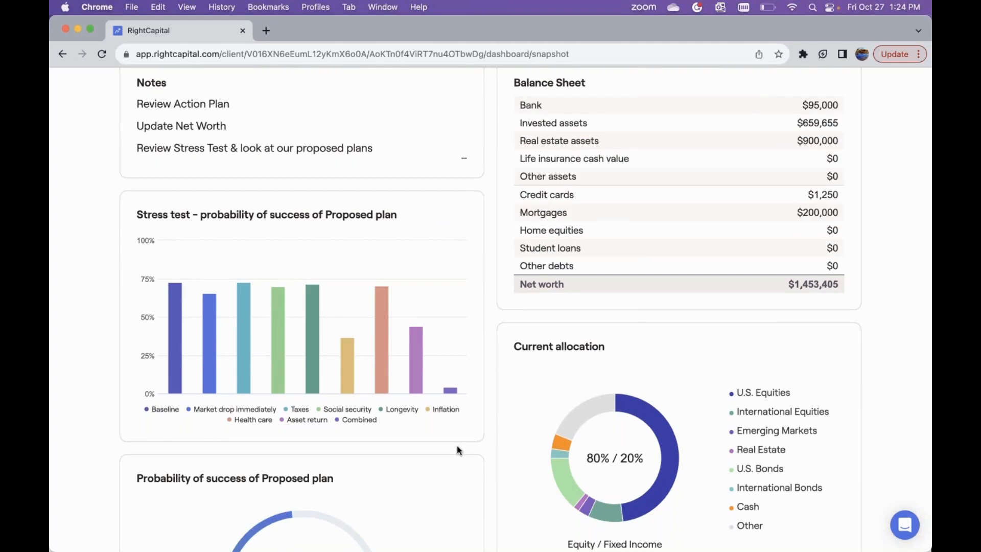
scroll(457, 445, up, 10)
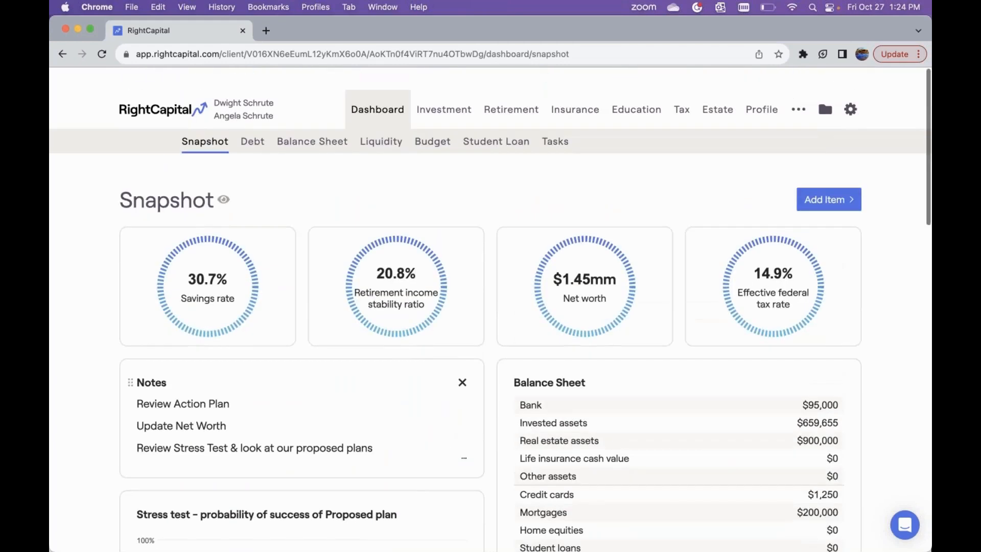
scroll(302, 368, down, 8)
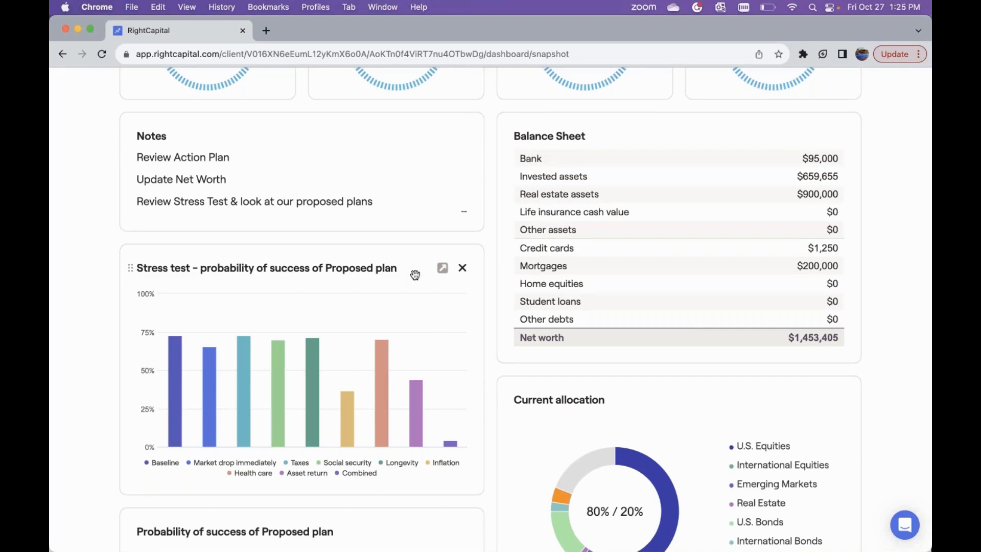
scroll(440, 268, up, 3)
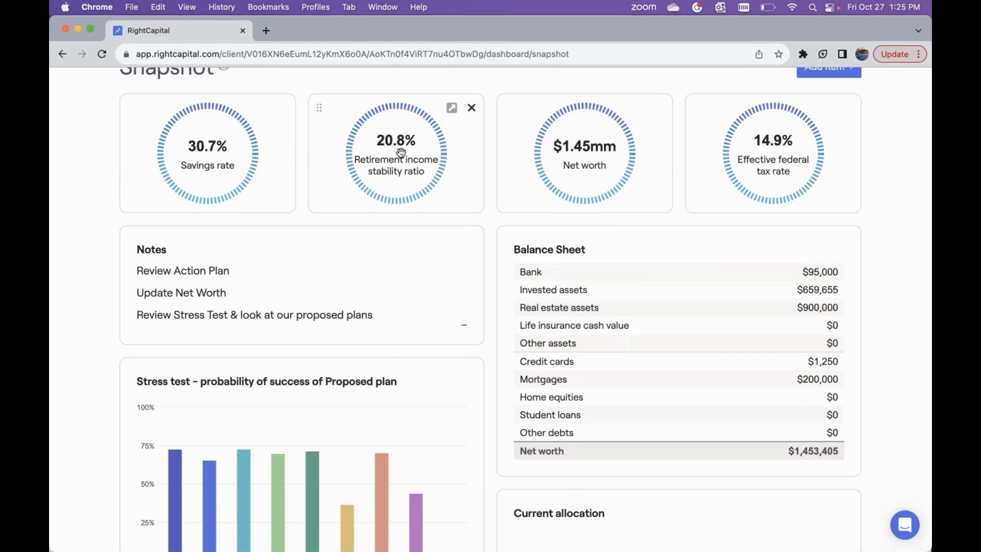
scroll(392, 248, down, 2)
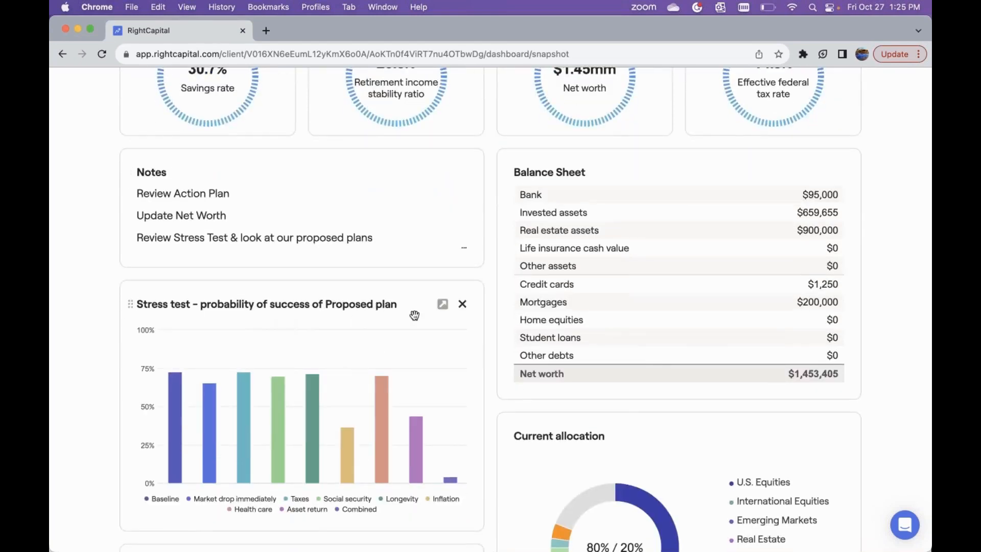
click(443, 305)
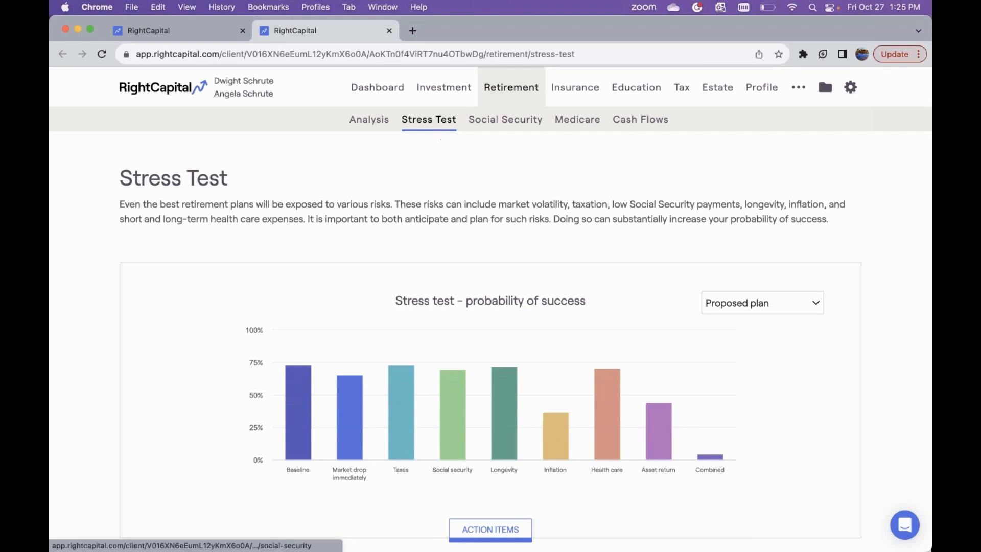
click(488, 528)
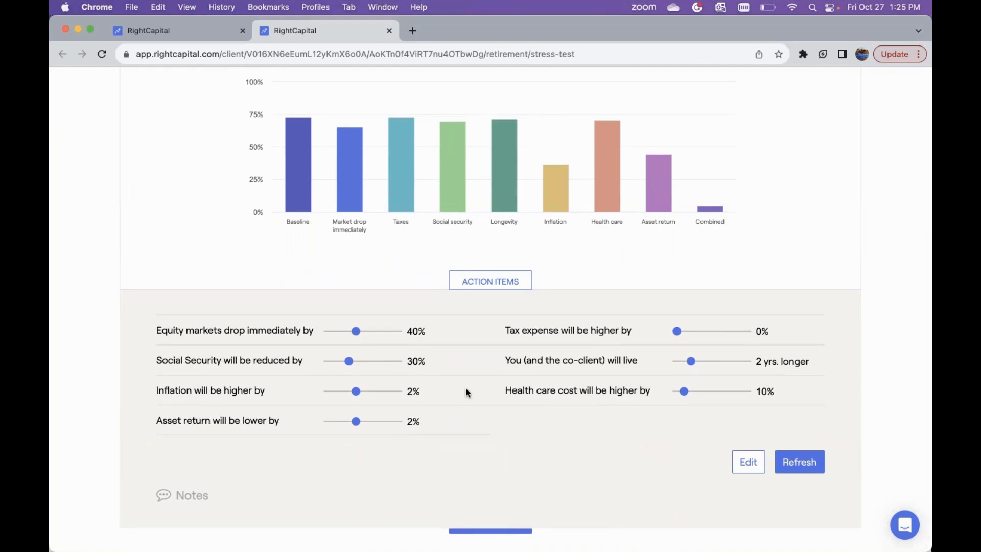
scroll(466, 388, up, 3)
Return to the snapshot and look over the key metrics, notes and stress test card.
click(198, 32)
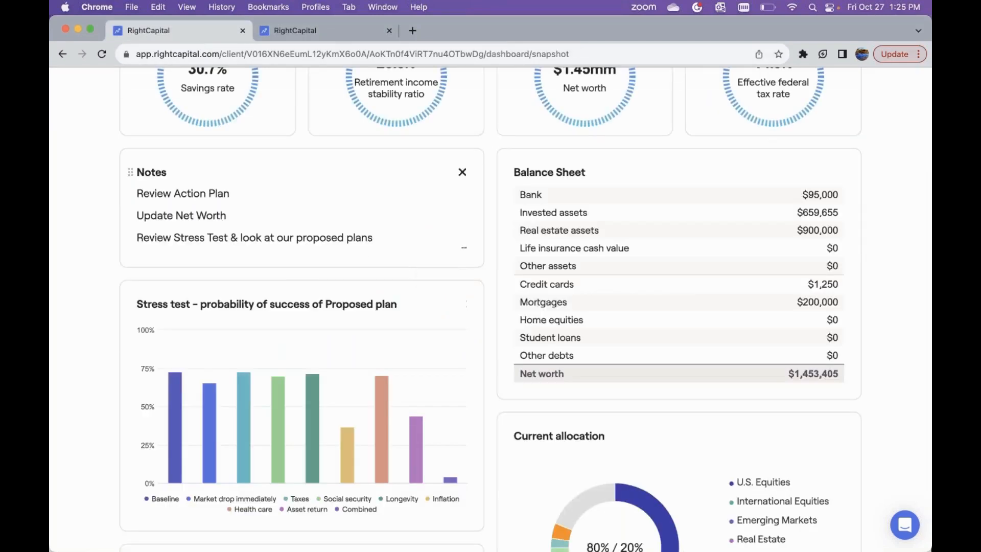
scroll(313, 280, up, 3)
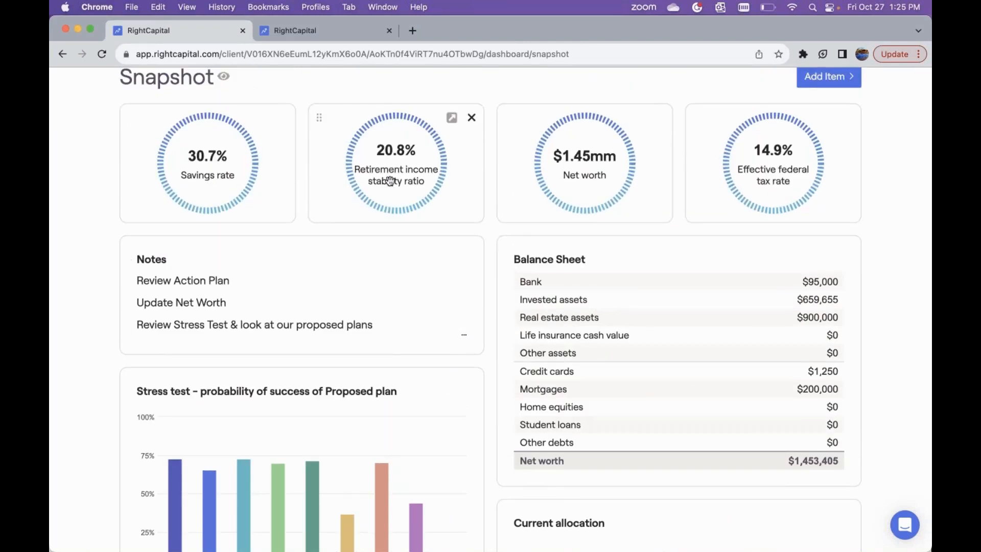
scroll(391, 181, down, 3)
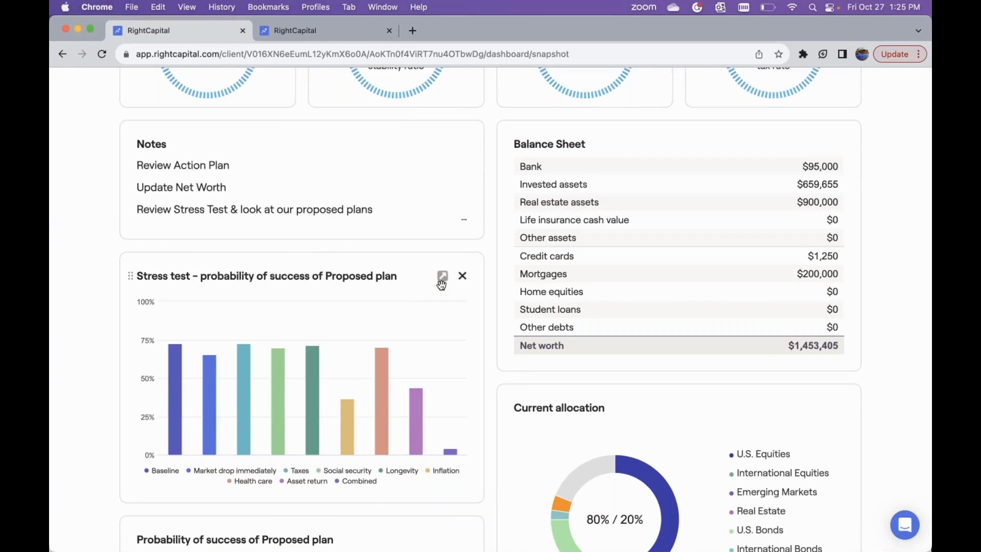
Look over the snapshot's balance sheet, current allocation, probability of success and notes cards.
scroll(441, 285, down, 2)
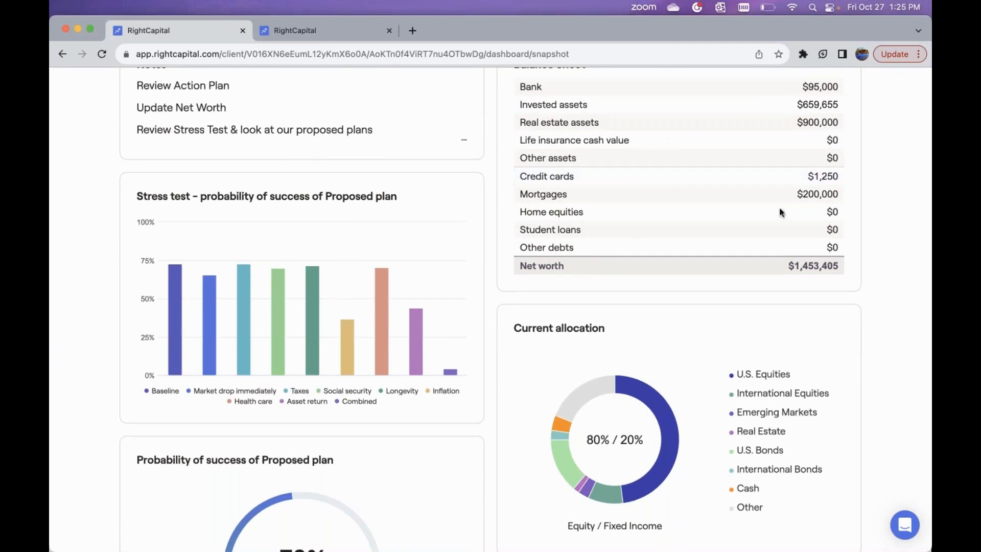
scroll(753, 316, down, 2)
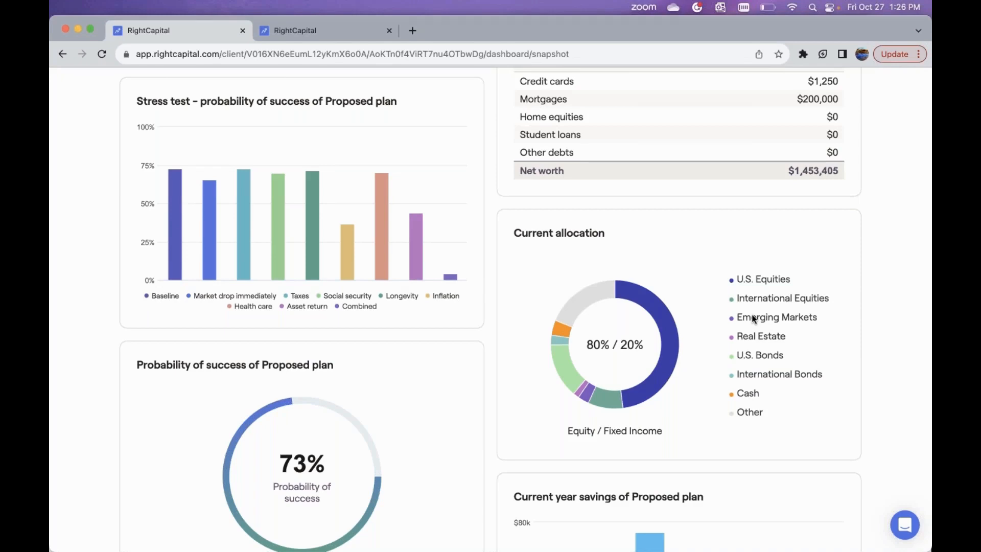
scroll(754, 318, up, 8)
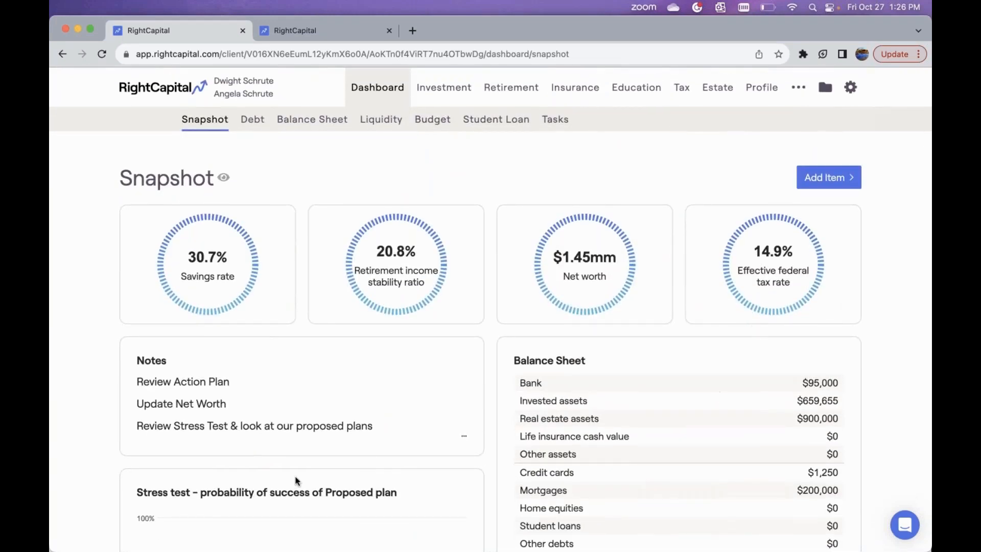
click(210, 416)
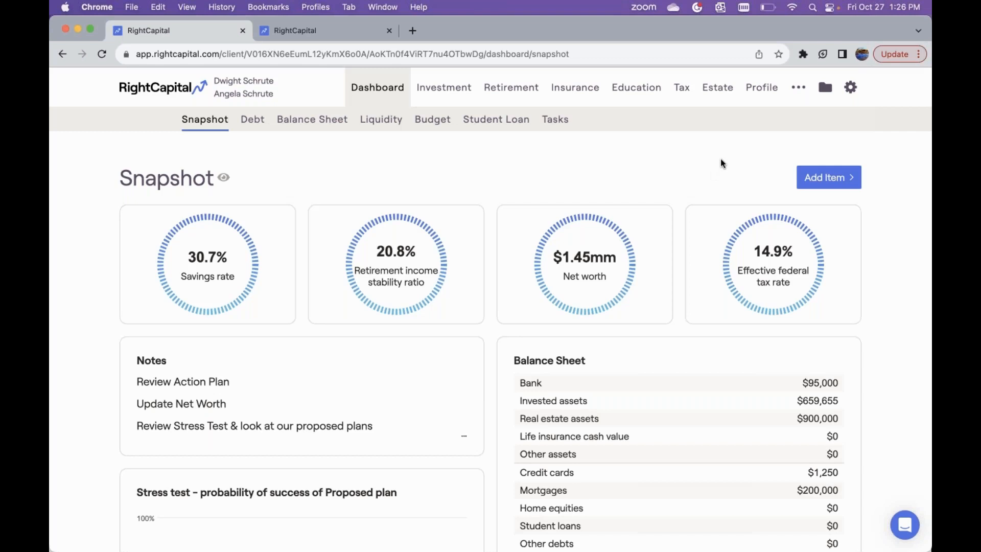
Open the report builder and include the Dashboard Snapshot page in the report.
click(798, 90)
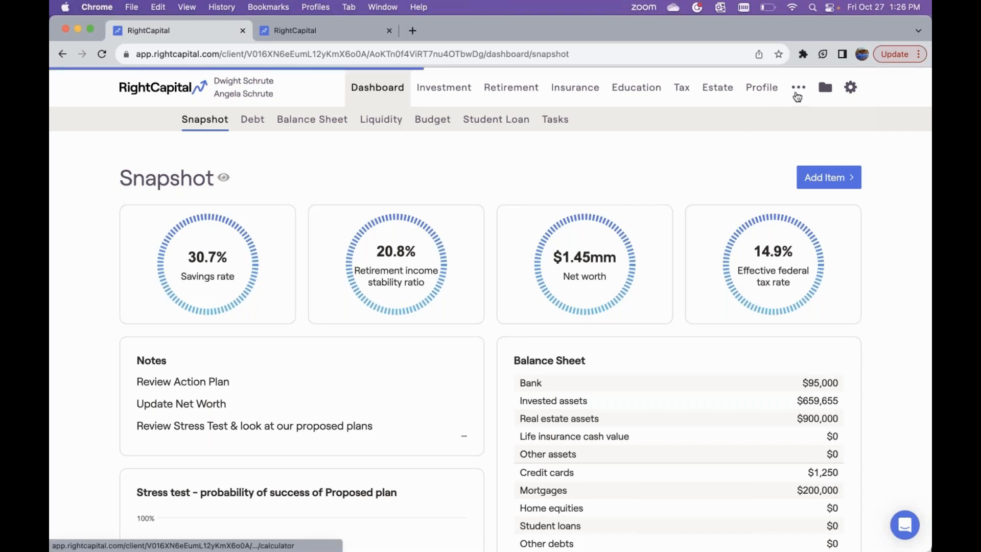
click(793, 120)
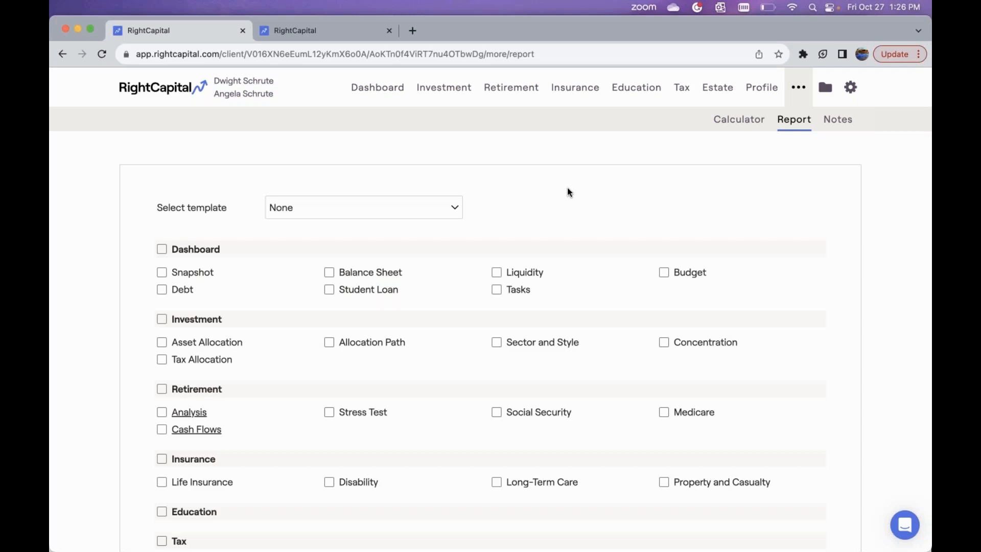
scroll(580, 236, down, 3)
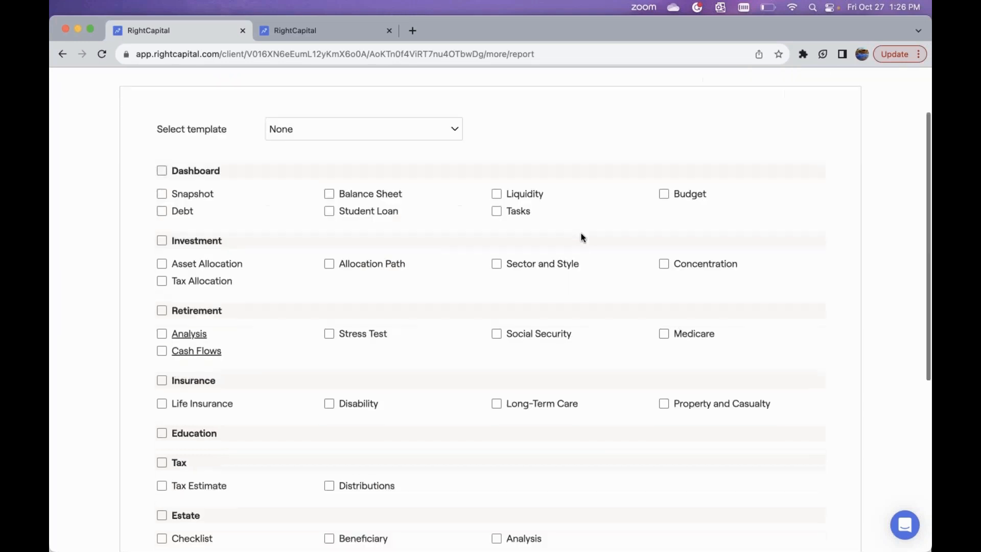
click(161, 189)
click(162, 189)
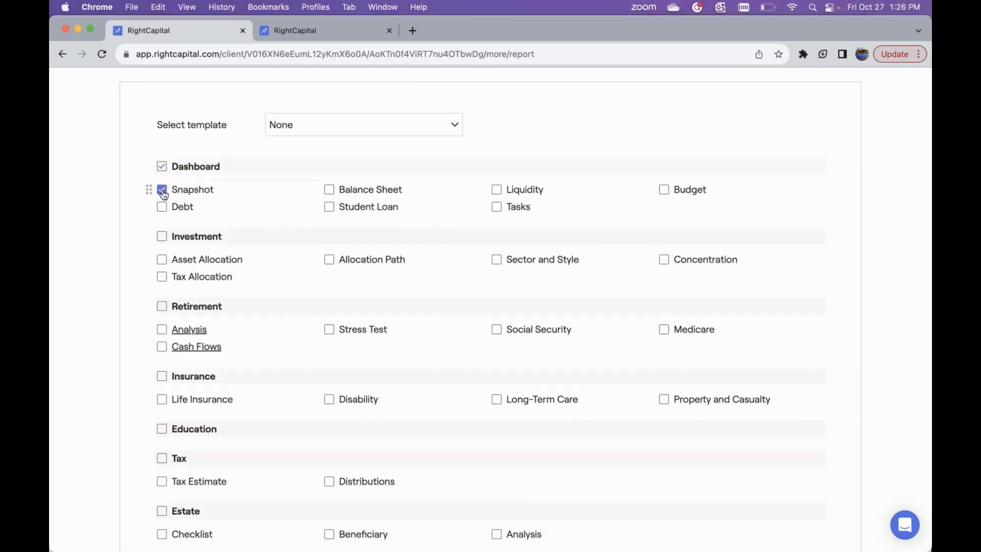
Include the Retirement Analysis page in the report and exclude its Confidence section.
scroll(286, 213, down, 1)
scroll(287, 212, down, 5)
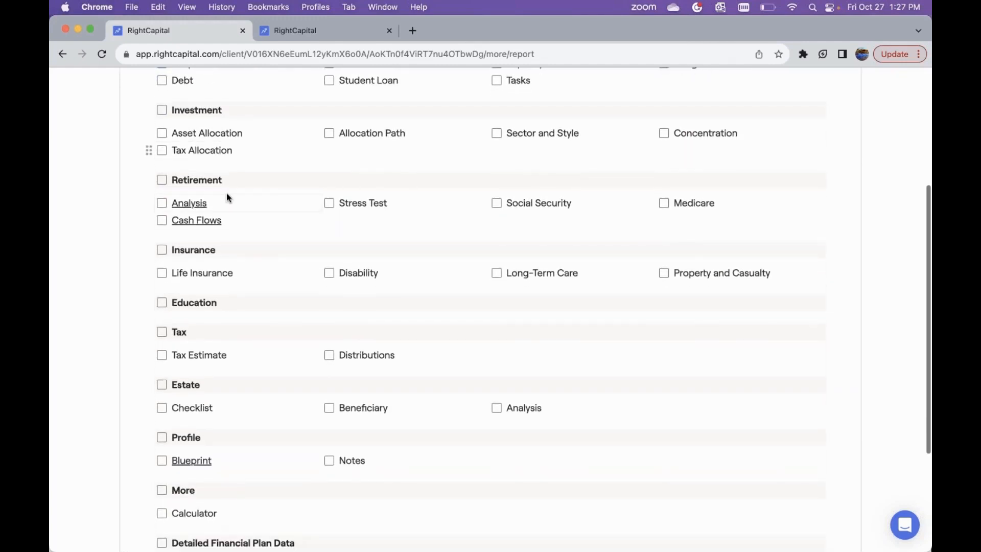
click(162, 204)
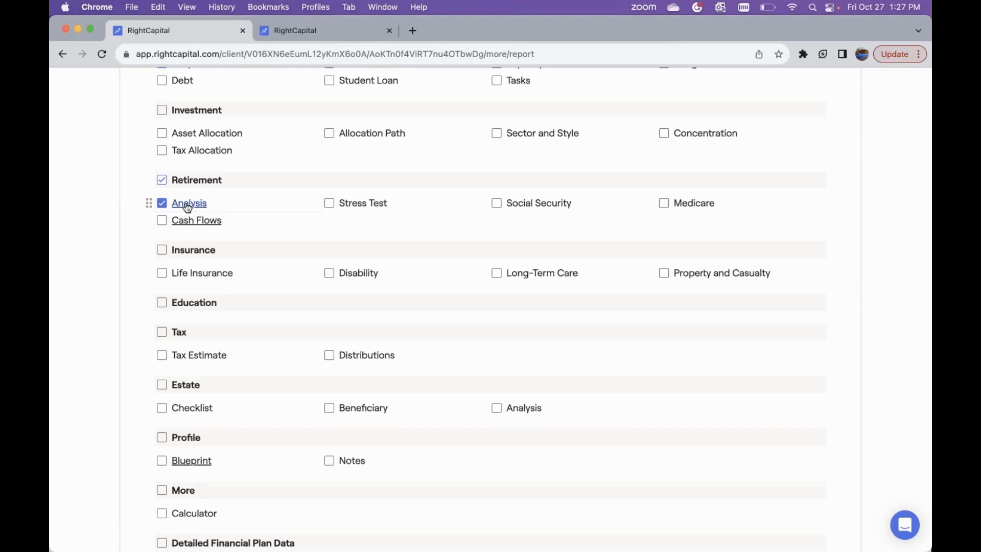
click(188, 207)
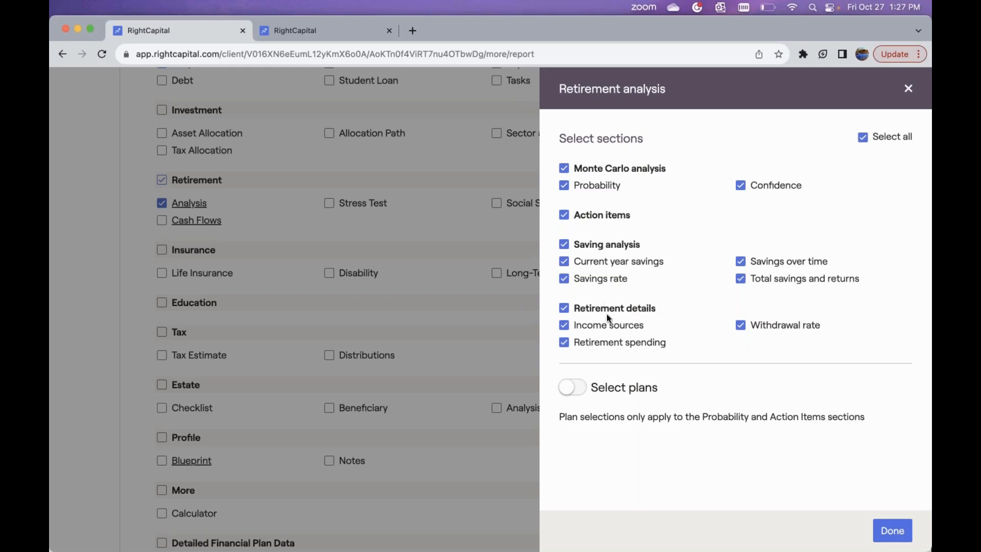
click(742, 186)
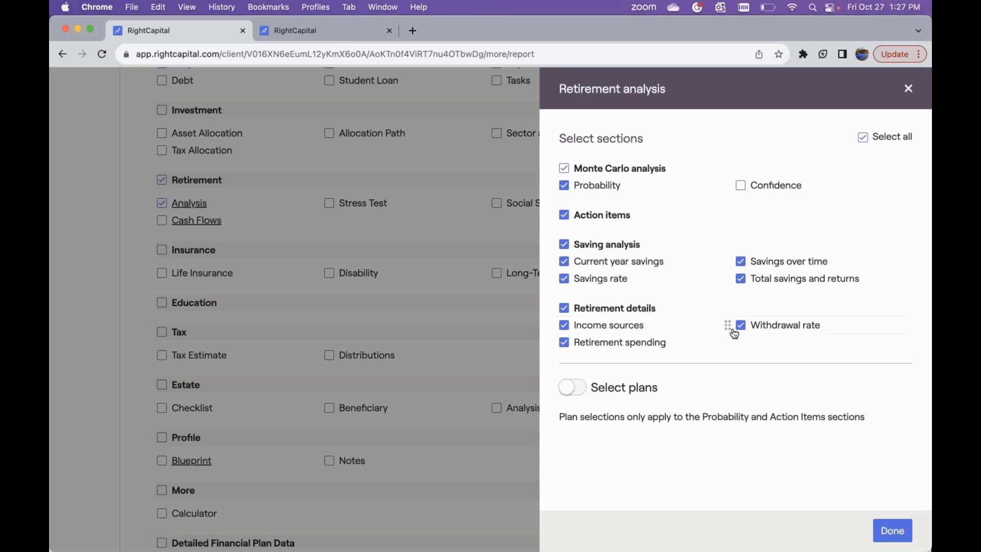
Enable plan selection for the retirement analysis, add New Plan and "Not Downsizing and increasing living expenses", and confirm.
click(577, 392)
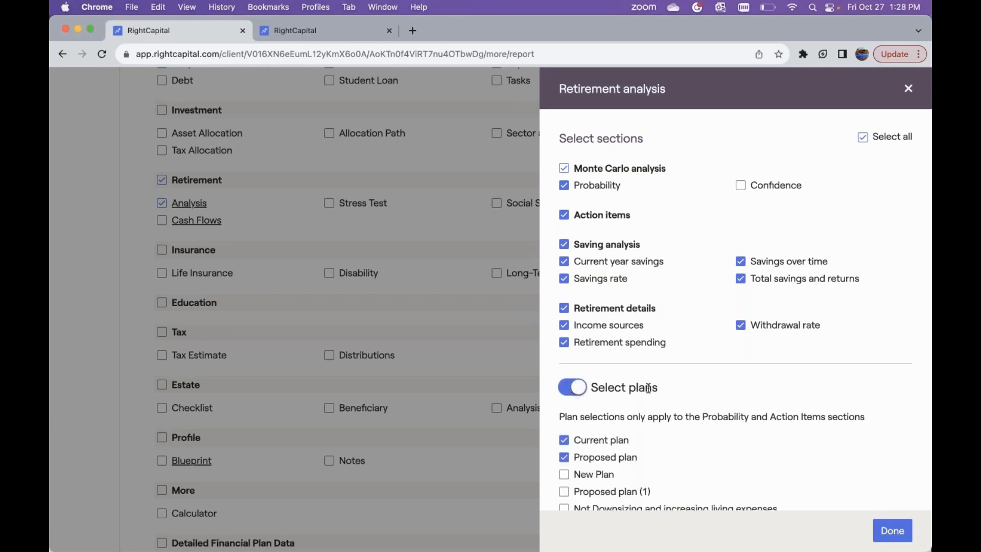
scroll(659, 389, down, 1)
click(564, 440)
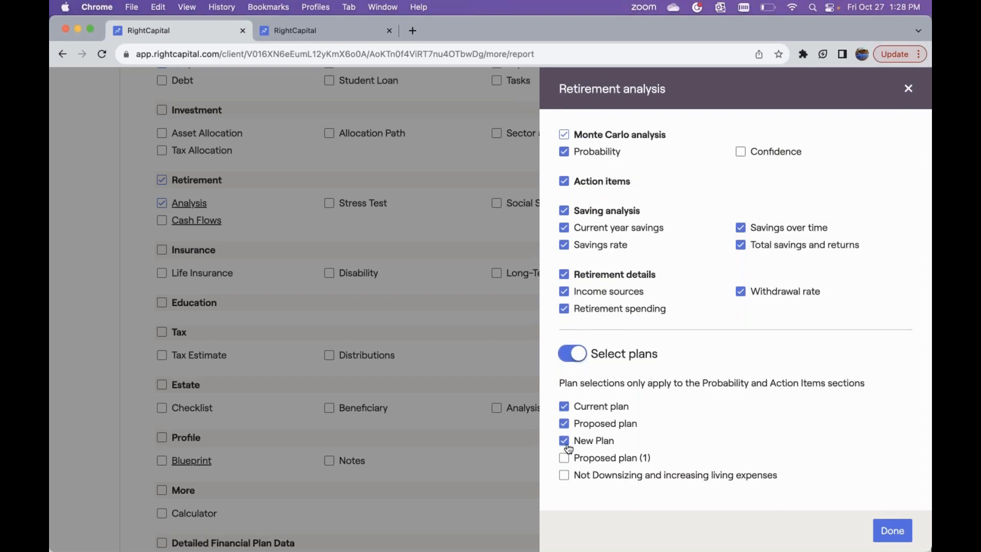
click(565, 481)
click(892, 535)
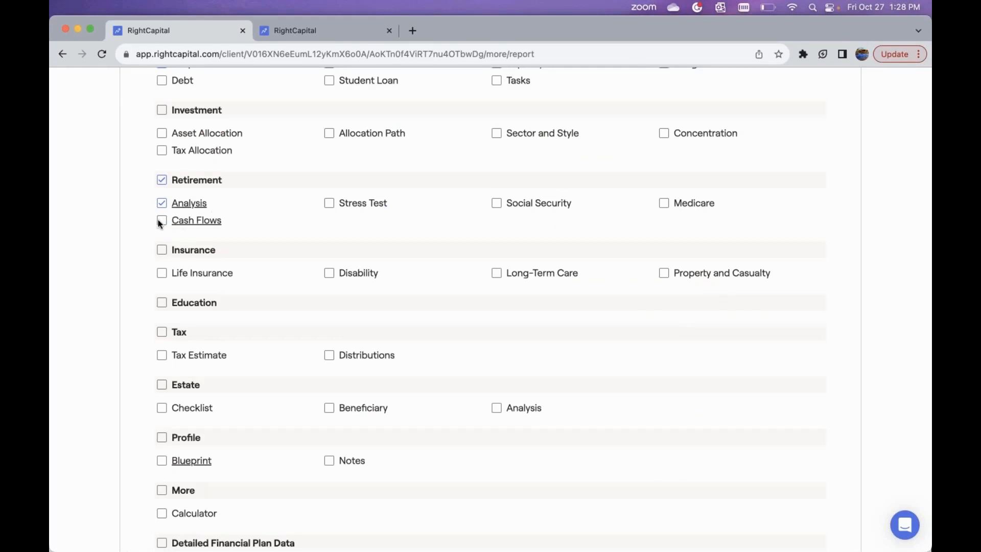
Include Retirement Cash Flows in the report with the Waterfall map, all Summary sections and Ending balance by accounts.
click(190, 224)
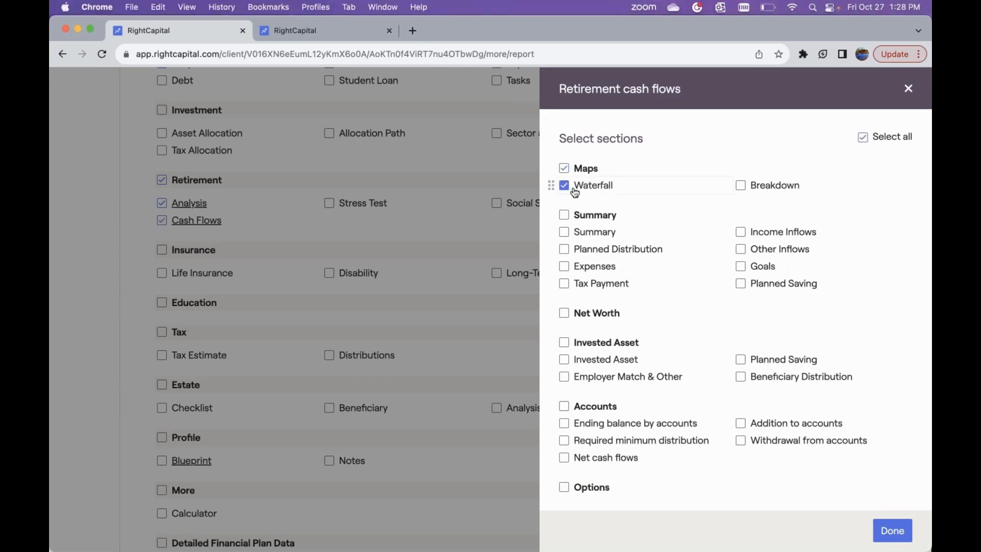
click(566, 215)
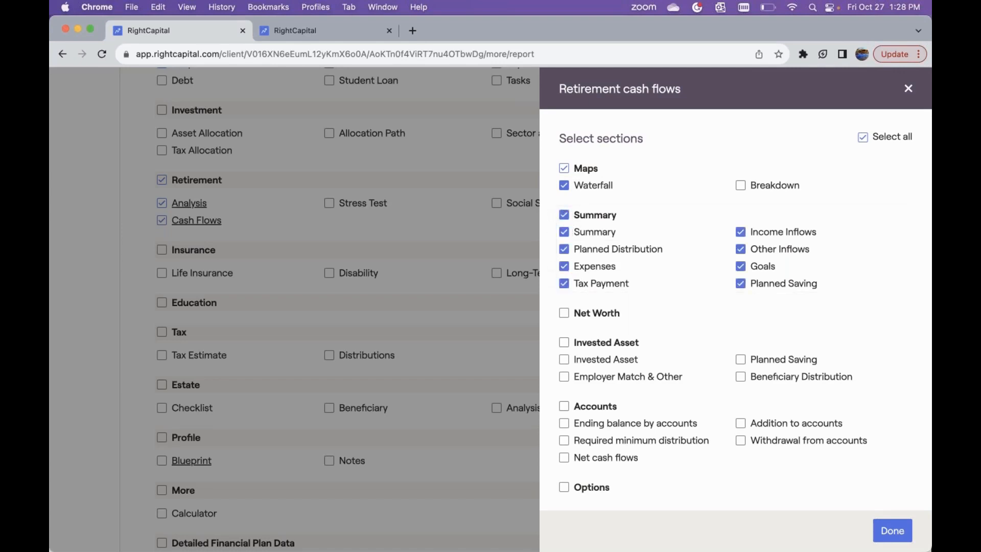
scroll(593, 276, down, 1)
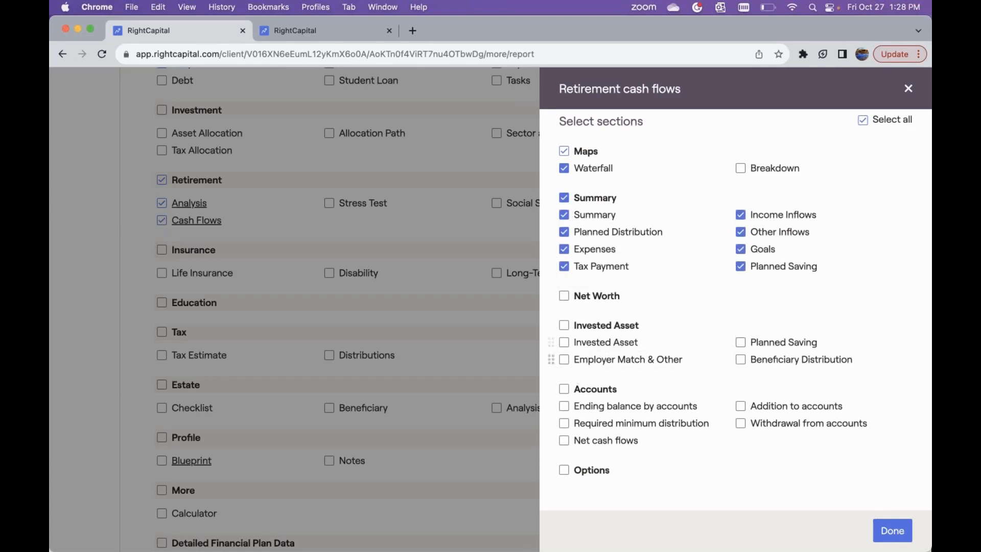
click(565, 407)
click(895, 534)
click(395, 38)
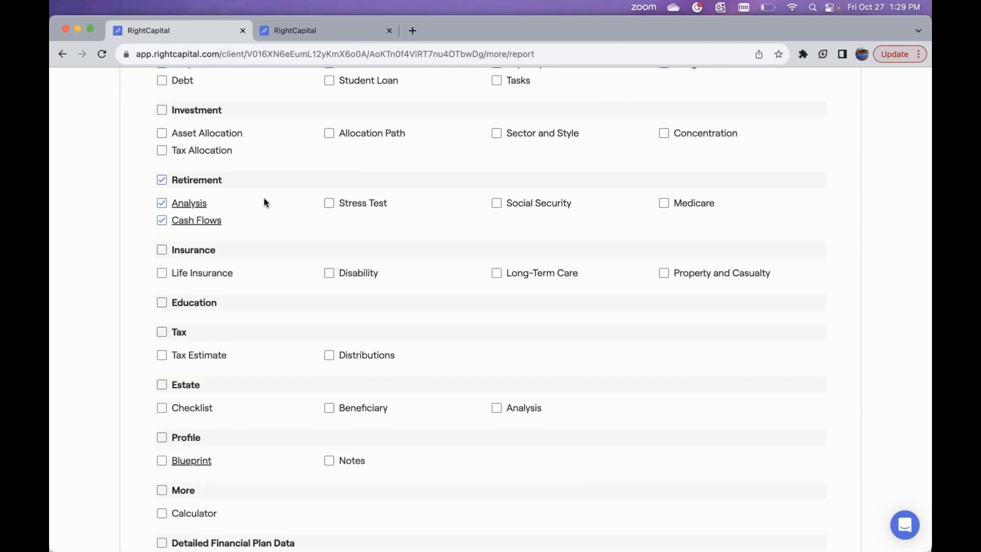
Add the Retirement Stress Test and Dashboard Liquidity pages to the report.
click(329, 204)
click(328, 204)
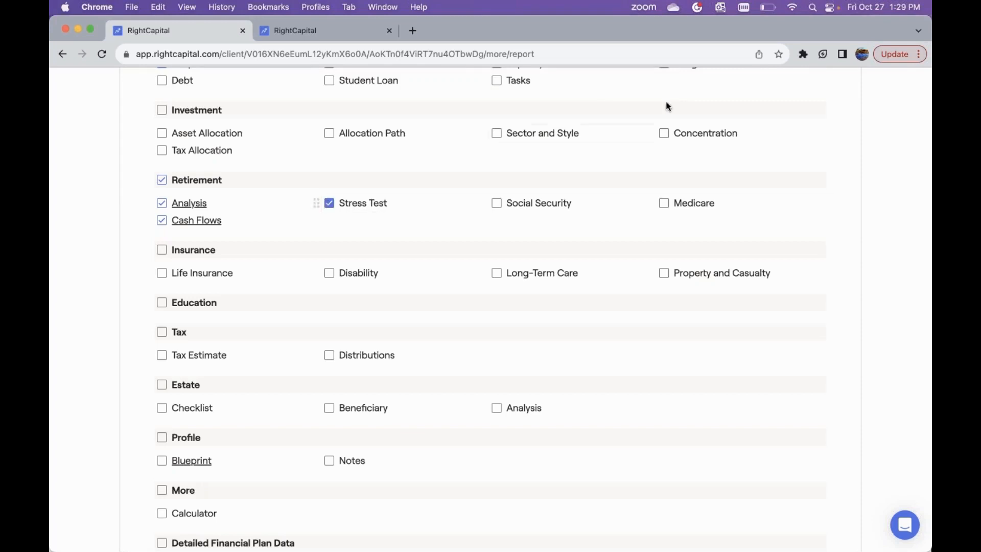
click(724, 46)
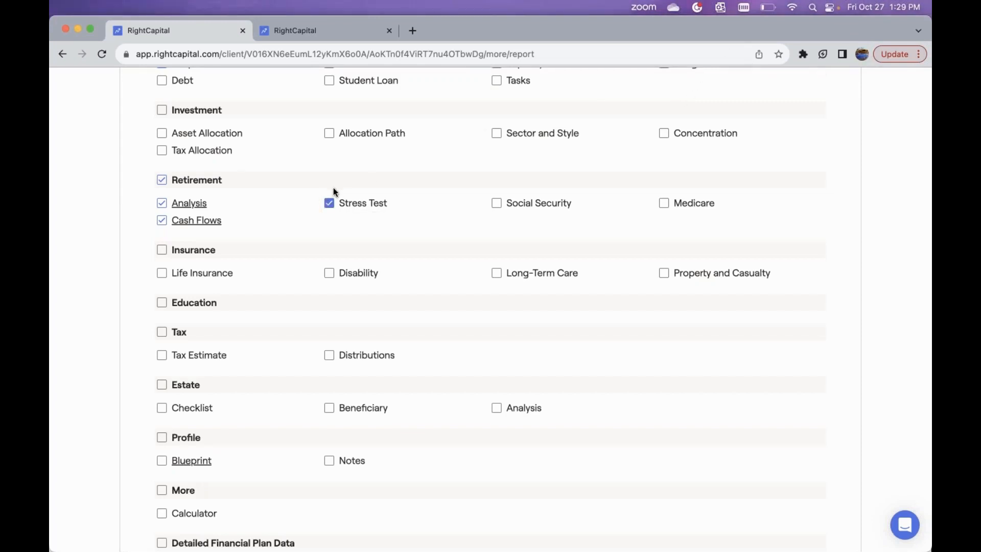
scroll(333, 192, up, 3)
scroll(333, 192, up, 1)
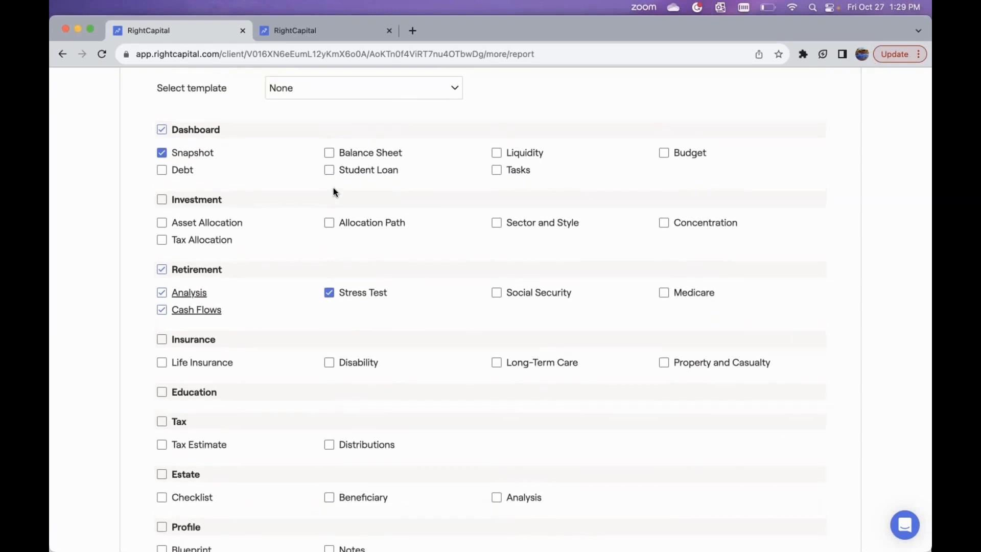
scroll(333, 192, down, 6)
scroll(226, 349, down, 3)
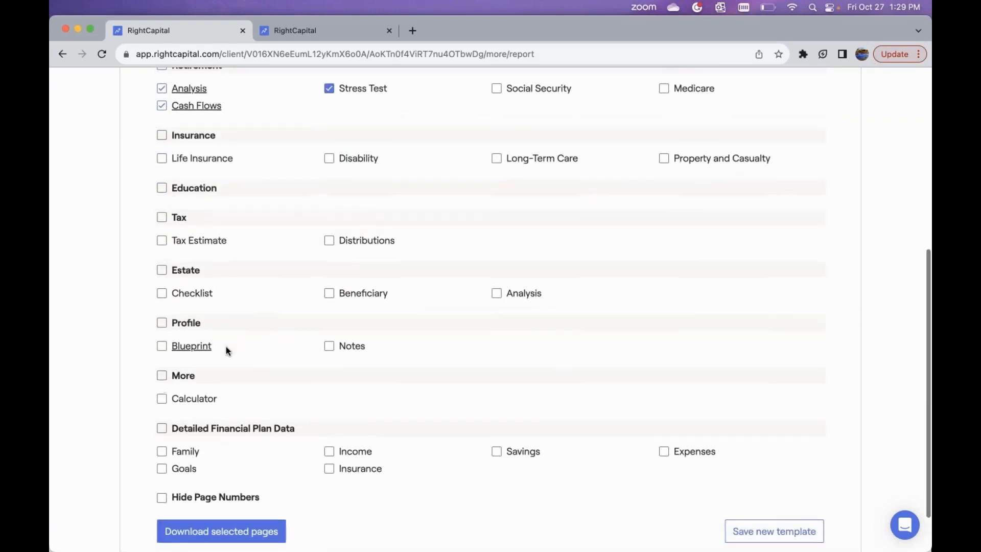
scroll(226, 346, up, 7)
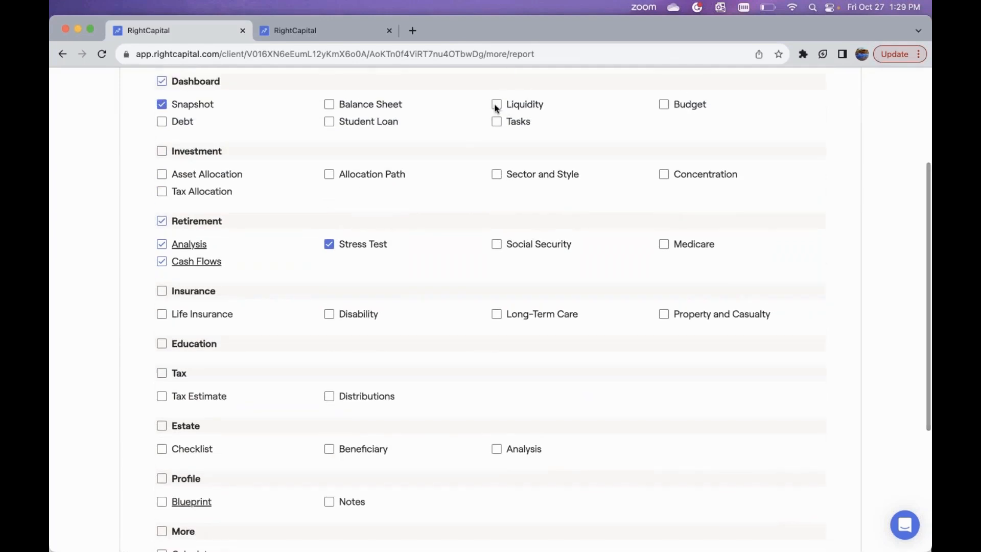
click(496, 105)
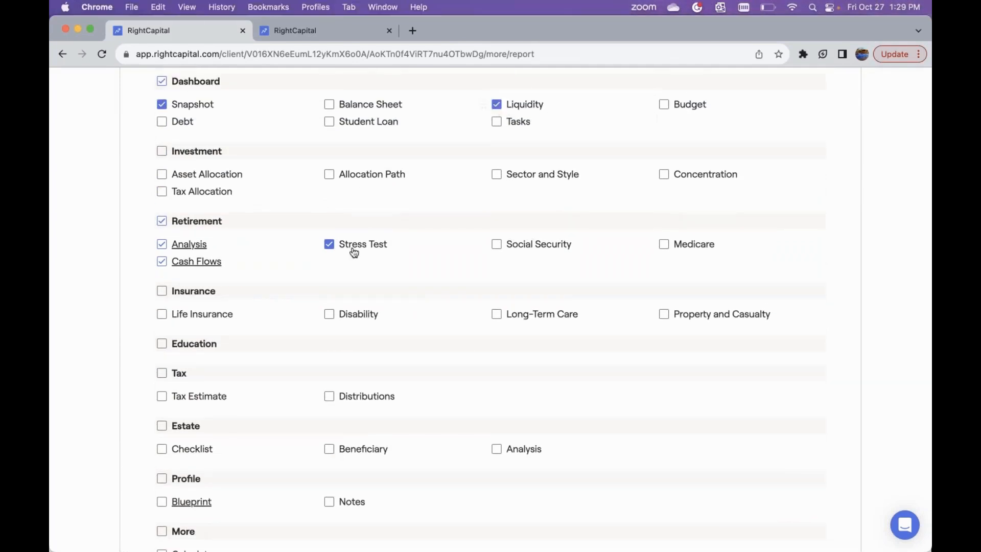
Add the Profile Blueprint page to the report and download the selected pages.
scroll(354, 253, down, 5)
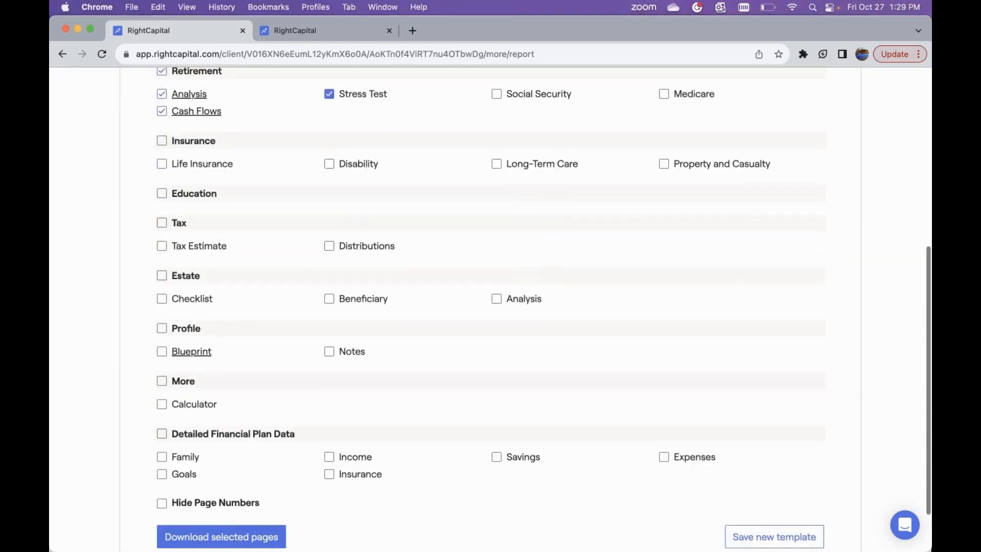
click(162, 353)
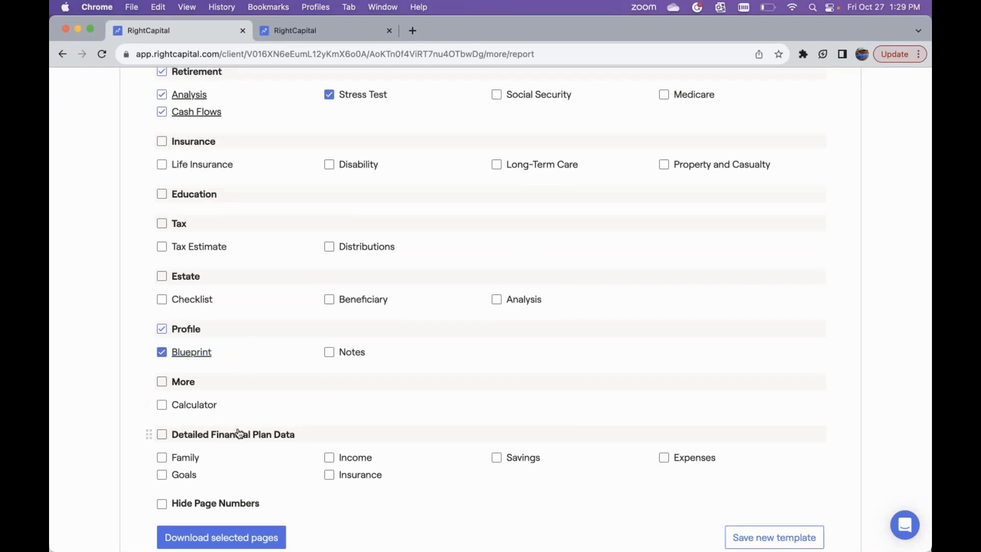
scroll(240, 434, down, 2)
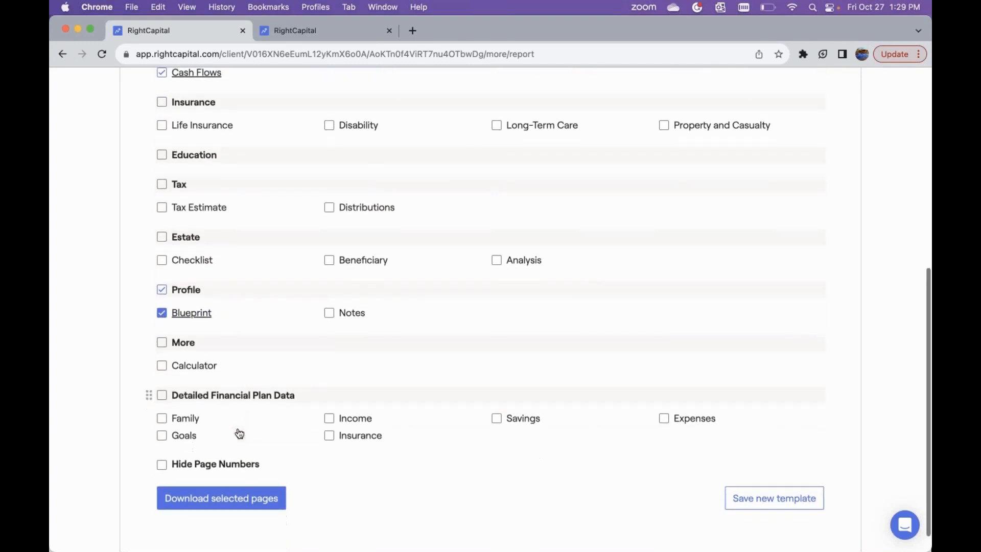
click(233, 505)
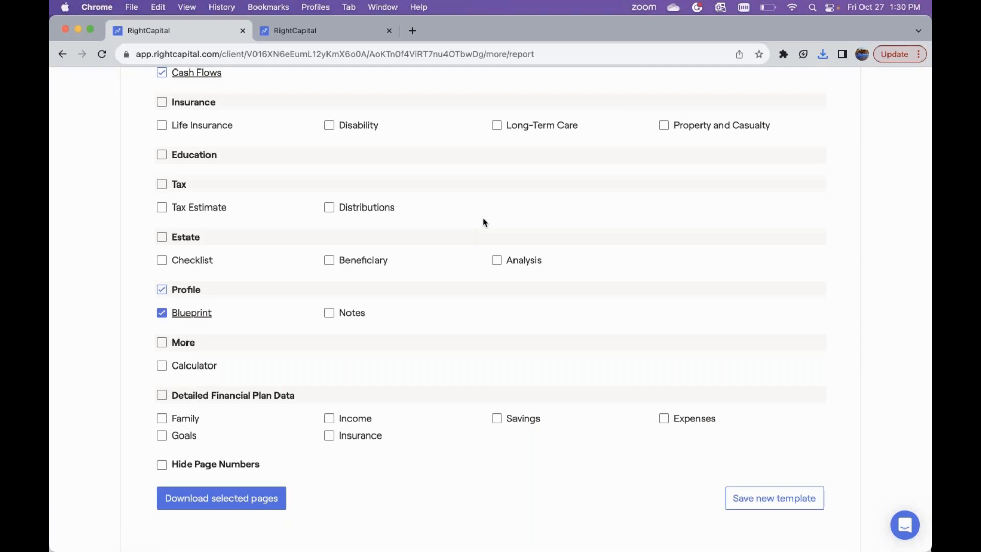
Return to the advisor's client list and find the household by the client's last name.
scroll(485, 222, up, 10)
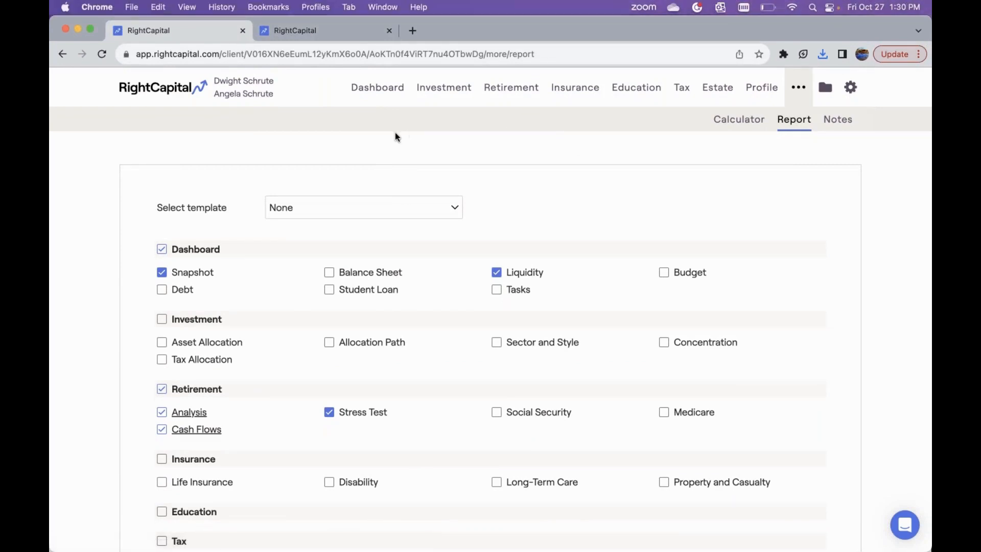
click(171, 98)
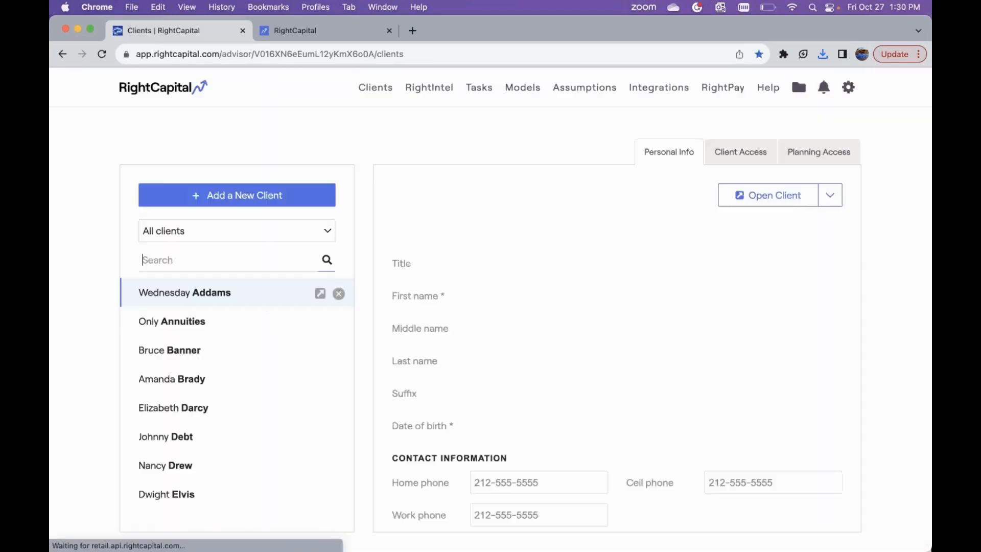
text(schrute)
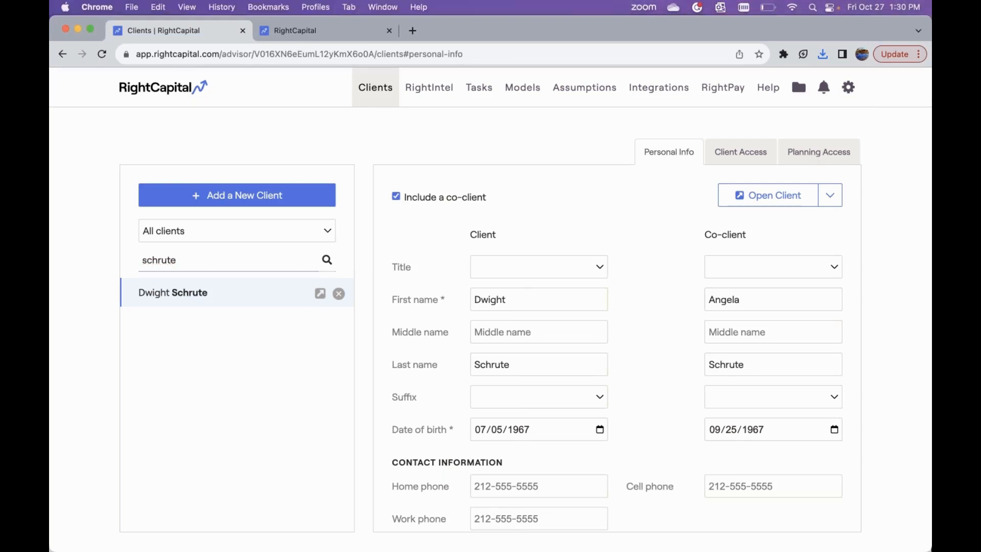
Open the client's planning access settings and enable all Dashboard modules for their portal.
click(821, 153)
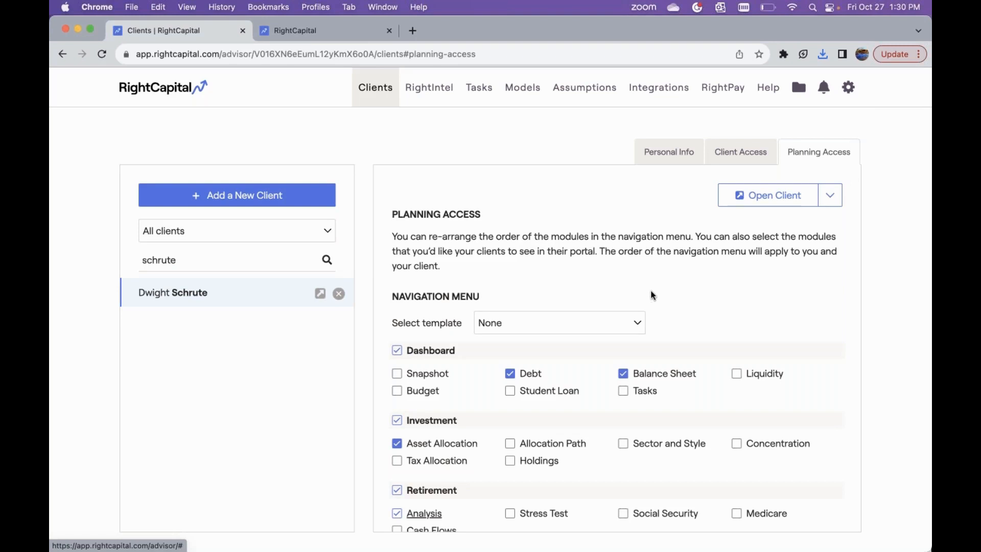
scroll(536, 261, down, 3)
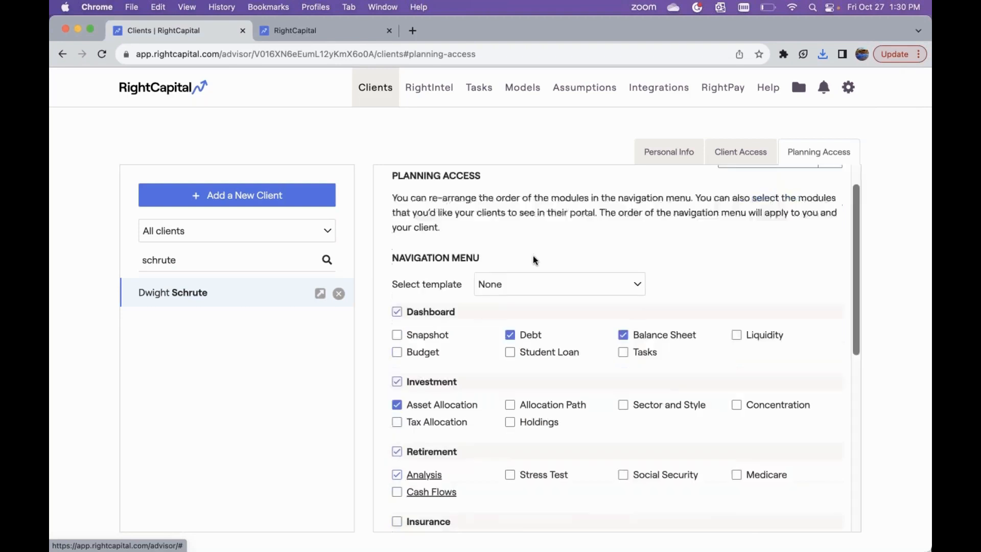
click(425, 287)
click(424, 287)
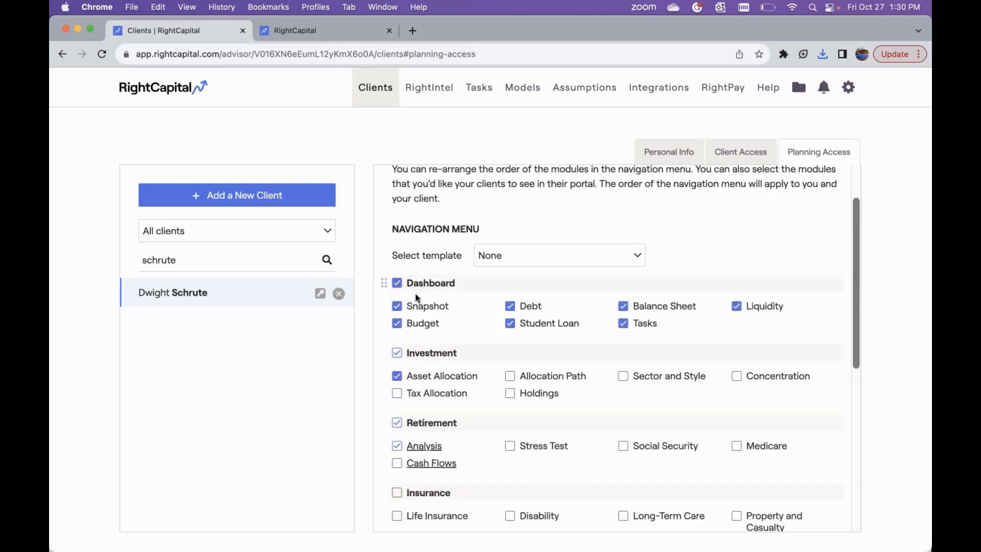
Limit the client's Dashboard access to Snapshot only and disable all Investment modules.
click(422, 289)
click(417, 308)
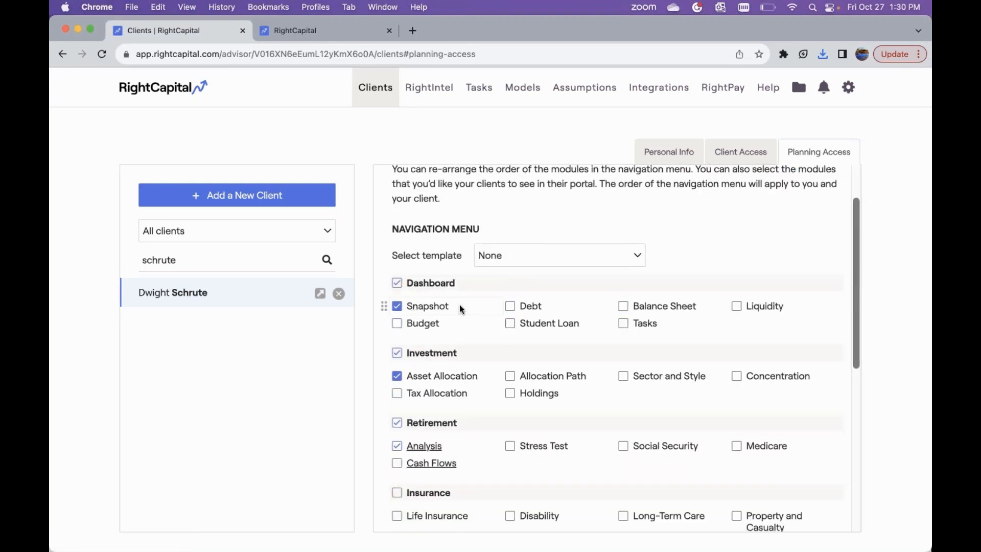
scroll(428, 323, down, 2)
click(429, 307)
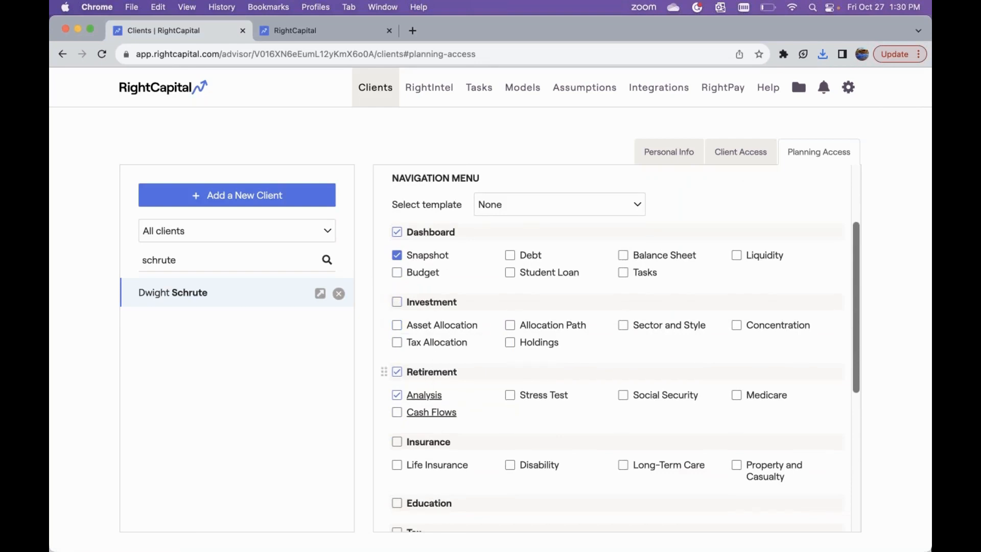
Give the client access to the Maps, Summary and Accounts sections of Retirement Cash Flows.
click(419, 396)
scroll(580, 432, down, 3)
click(433, 363)
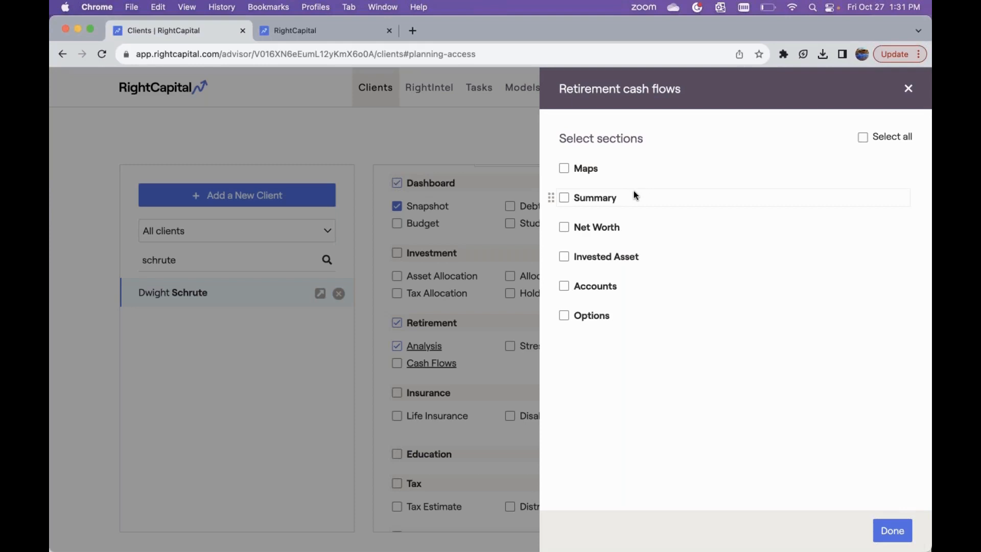
click(576, 168)
click(590, 203)
click(602, 288)
click(887, 530)
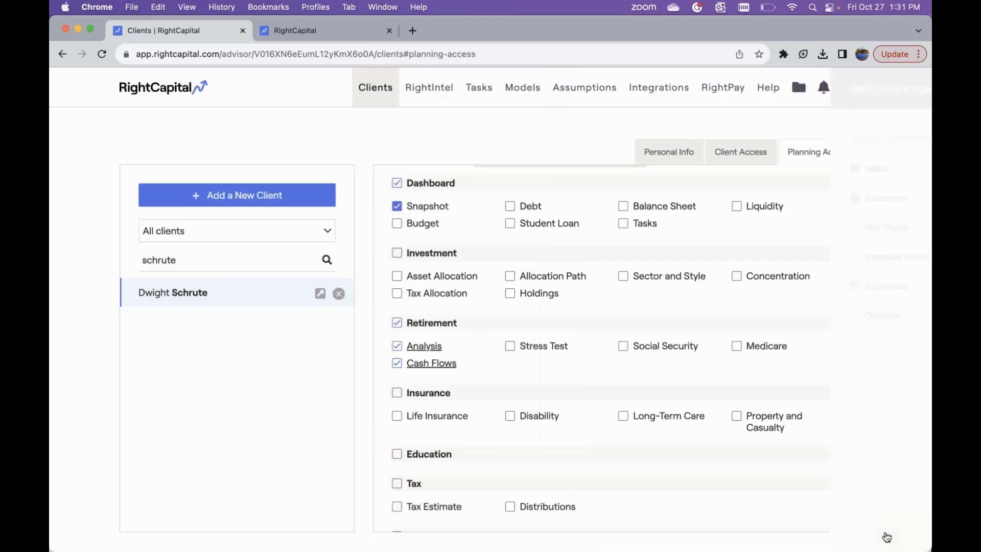
Enable the Retirement Stress Test module for the client and save the planning access settings.
click(529, 351)
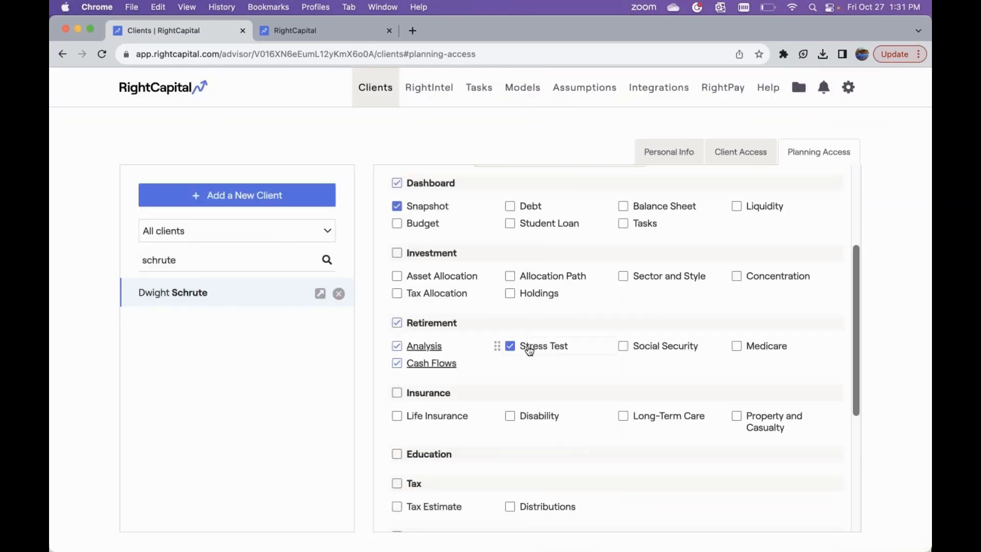
scroll(526, 351, down, 5)
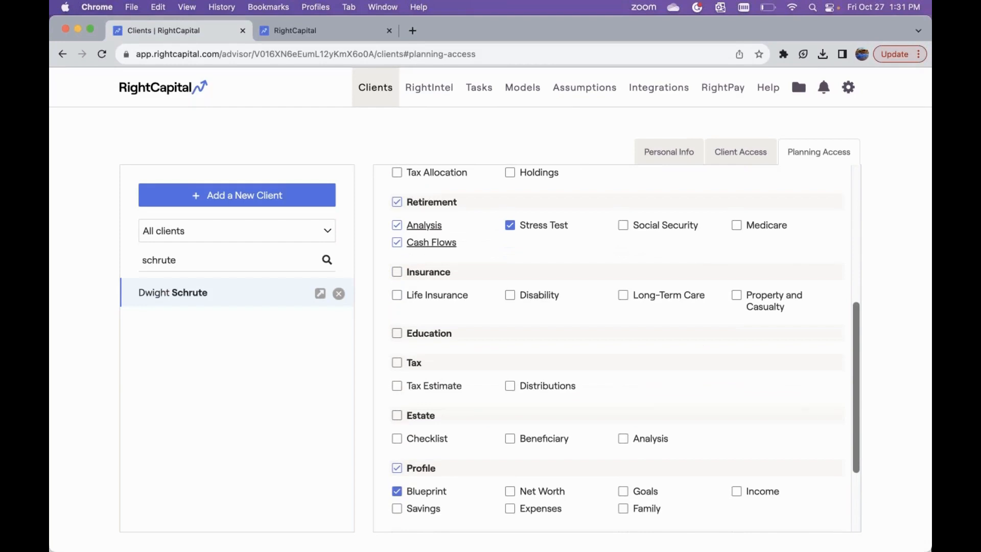
scroll(436, 440, down, 5)
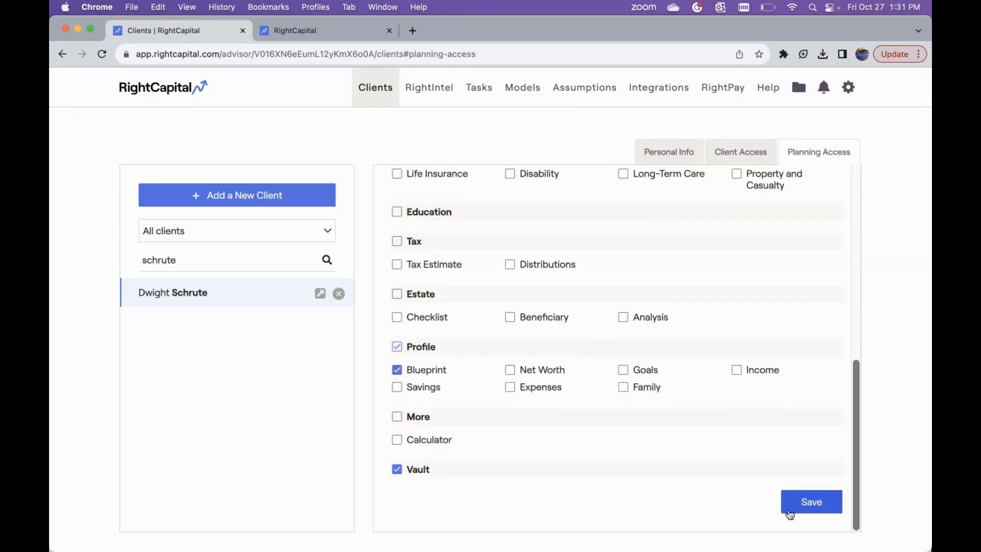
click(789, 506)
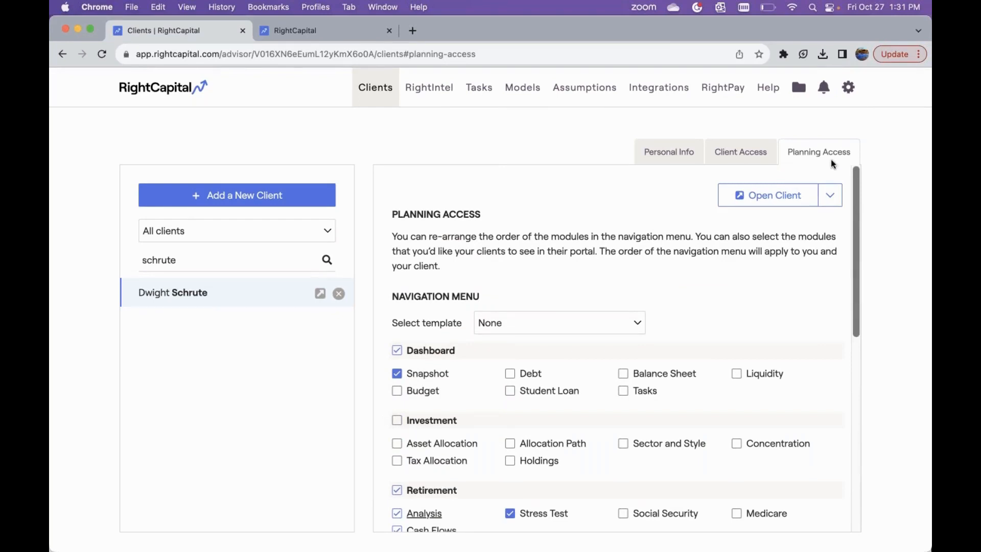
Open the household's plan in Client Access Mode and look over the dashboard snapshot.
click(832, 200)
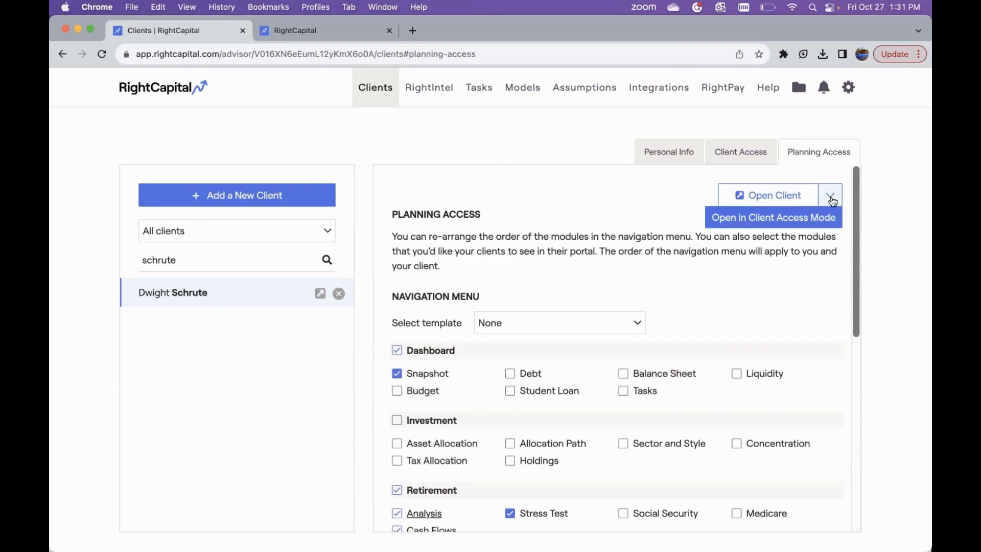
click(780, 219)
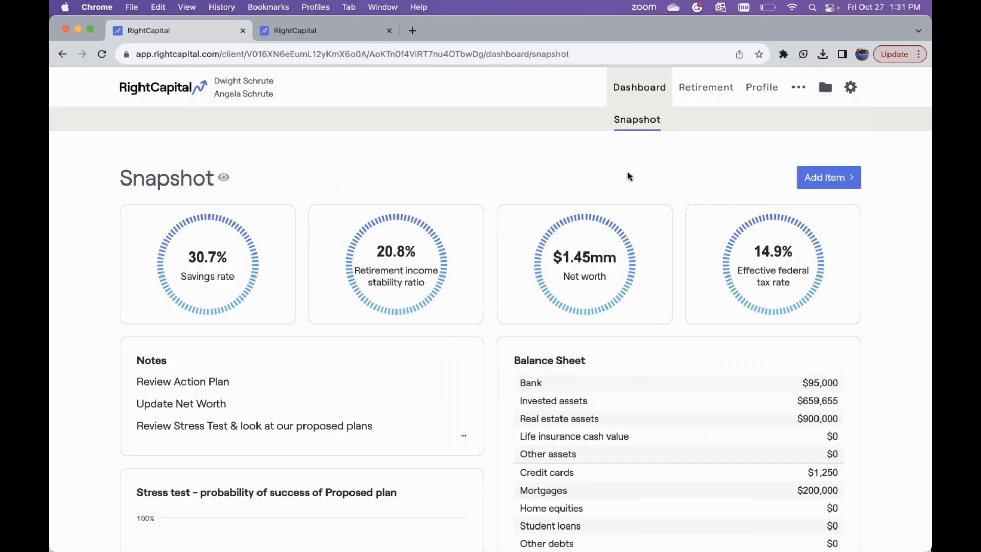
scroll(587, 397, down, 7)
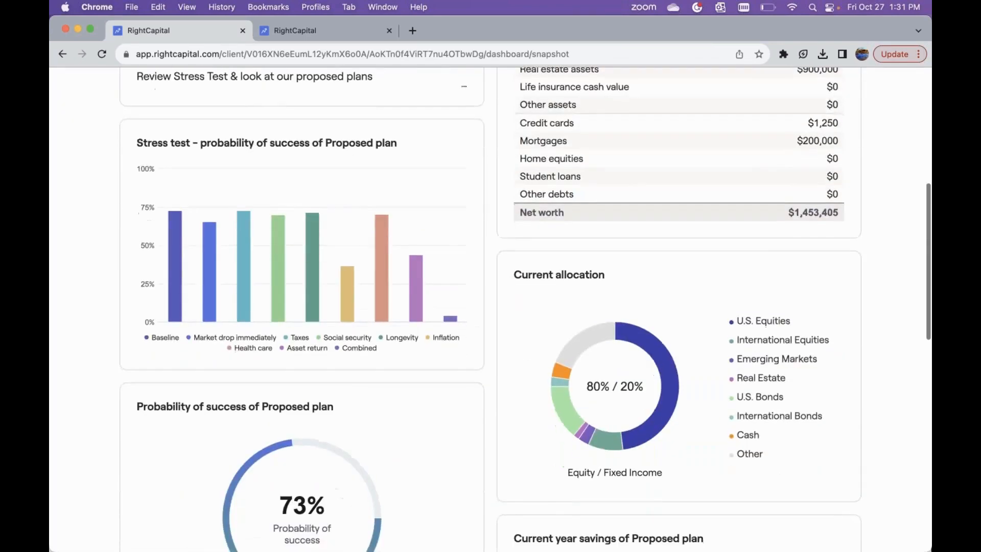
scroll(587, 306, up, 7)
Review the Comparisons and Savings views of the Retirement Analysis as the client sees them.
click(724, 83)
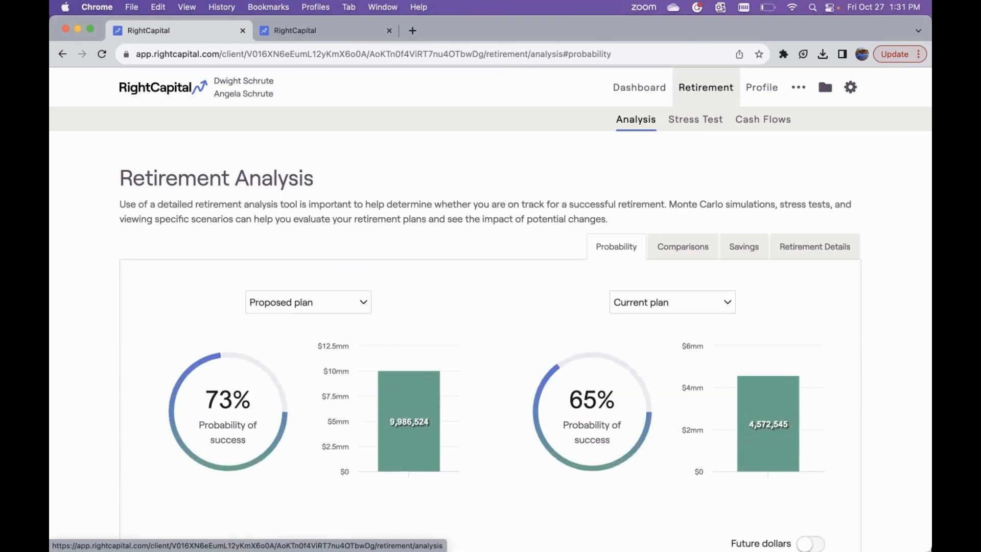
scroll(685, 245, down, 1)
click(684, 193)
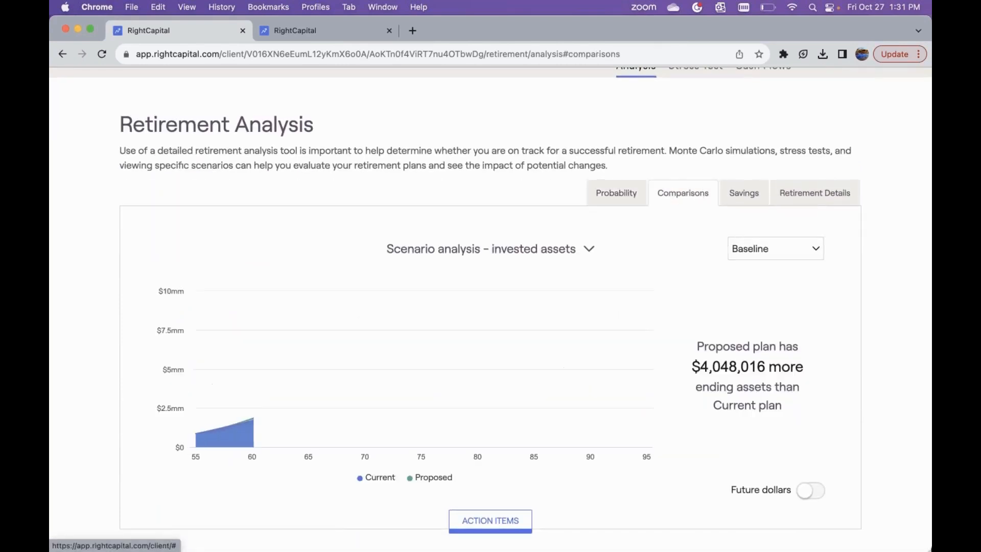
click(752, 196)
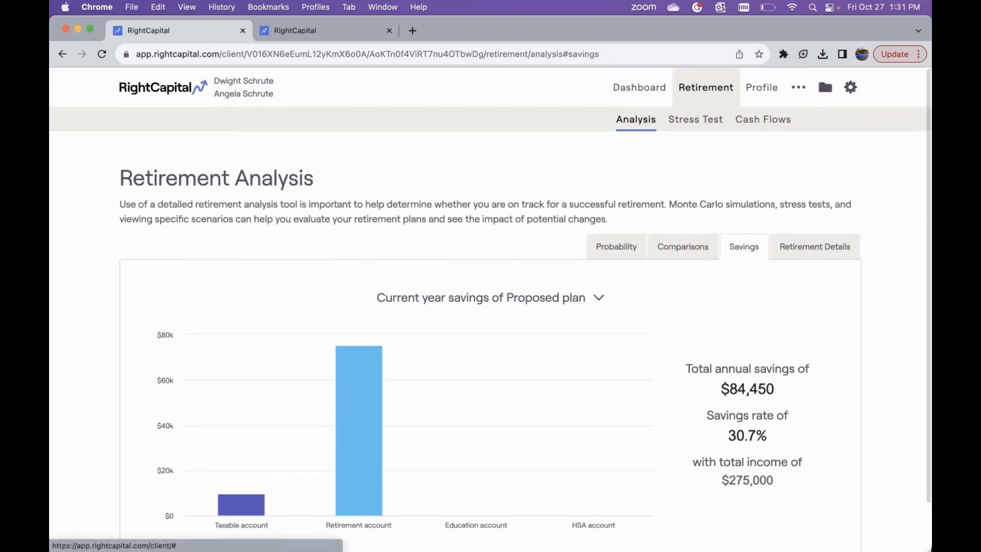
View the Retirement Stress Test page and expand its action items.
click(706, 129)
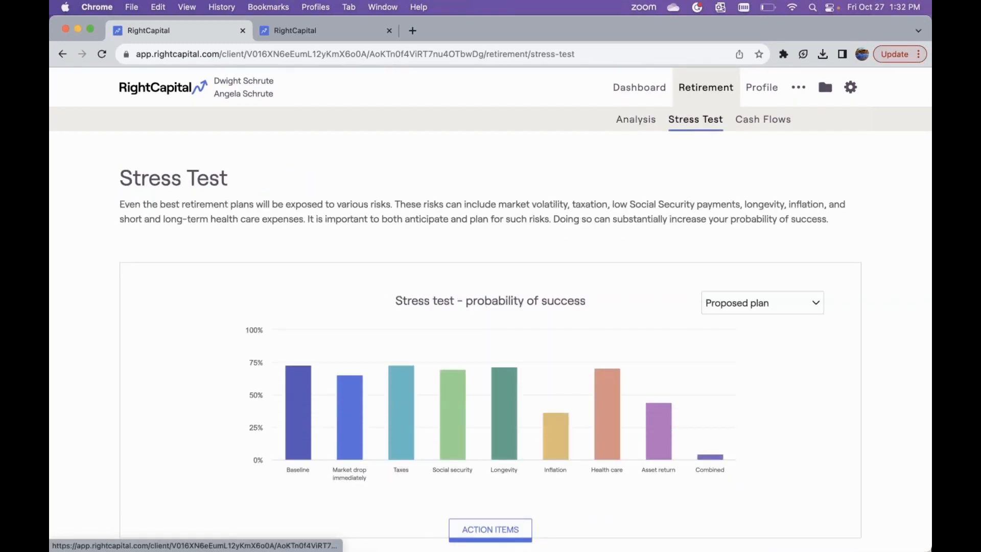
scroll(652, 253, down, 1)
click(503, 521)
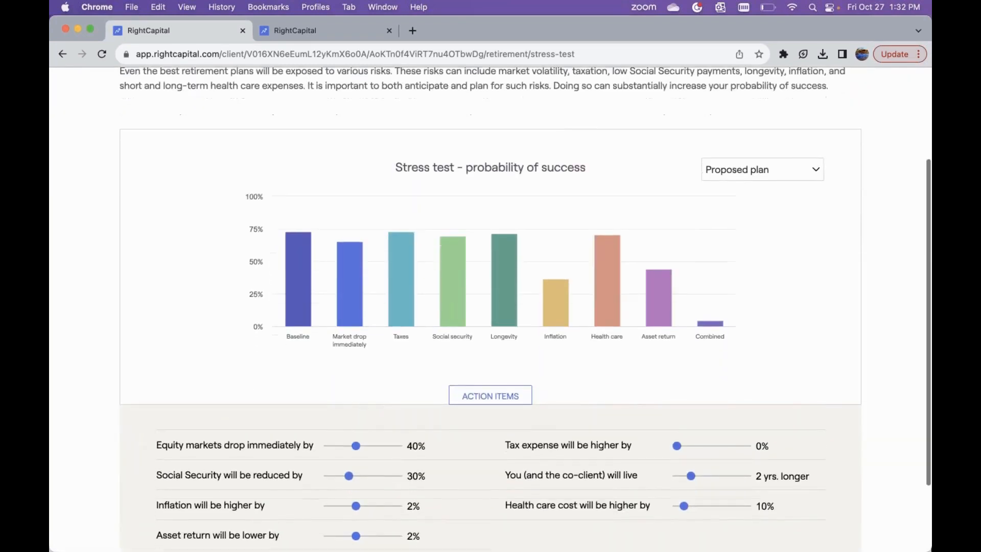
scroll(578, 364, up, 5)
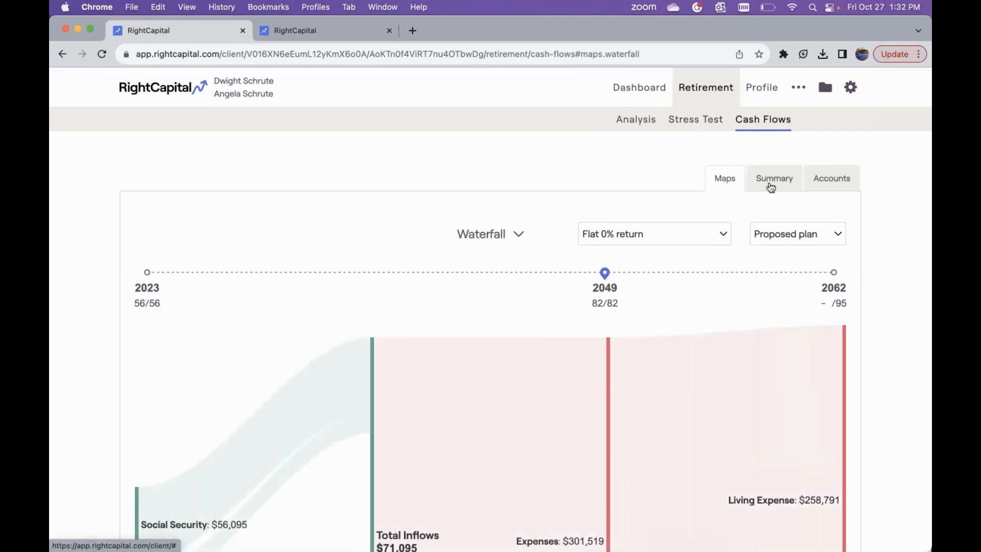
Check the Summary and Accounts sections of Retirement Cash Flows and open the Profile Blueprint.
click(772, 187)
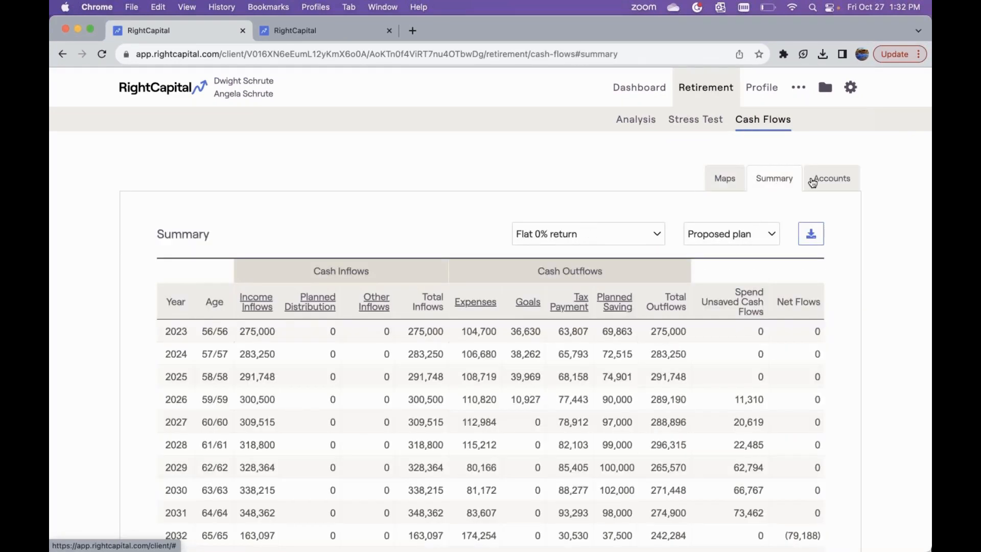
click(812, 181)
click(772, 98)
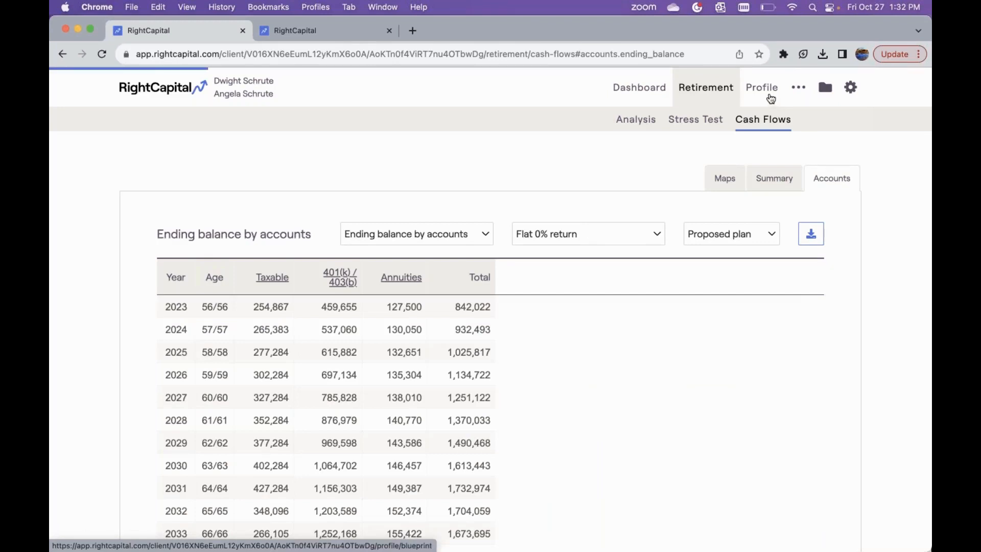
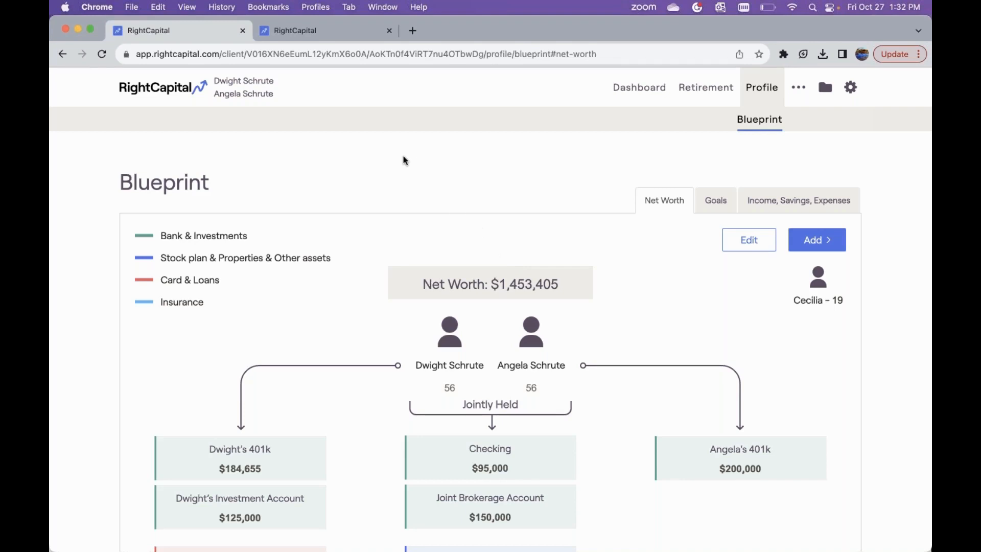
Return to the advisor's client list, find the household by last name and open its plan in the advisor view.
click(159, 94)
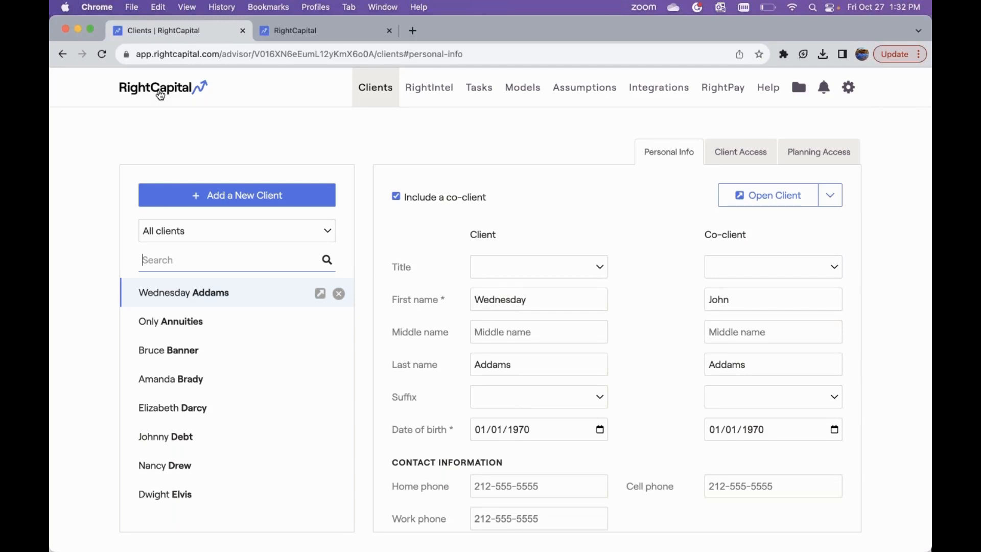
text(schrute)
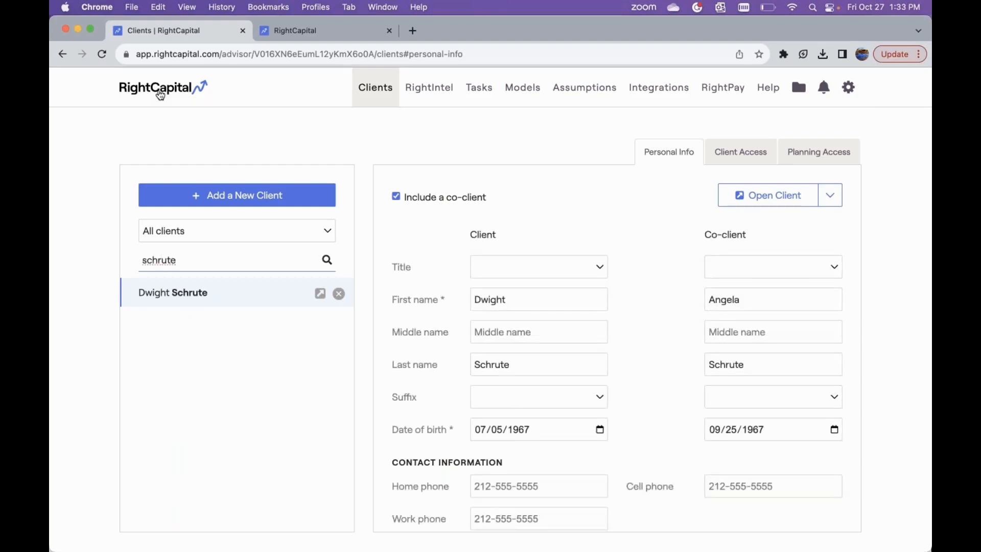
click(321, 294)
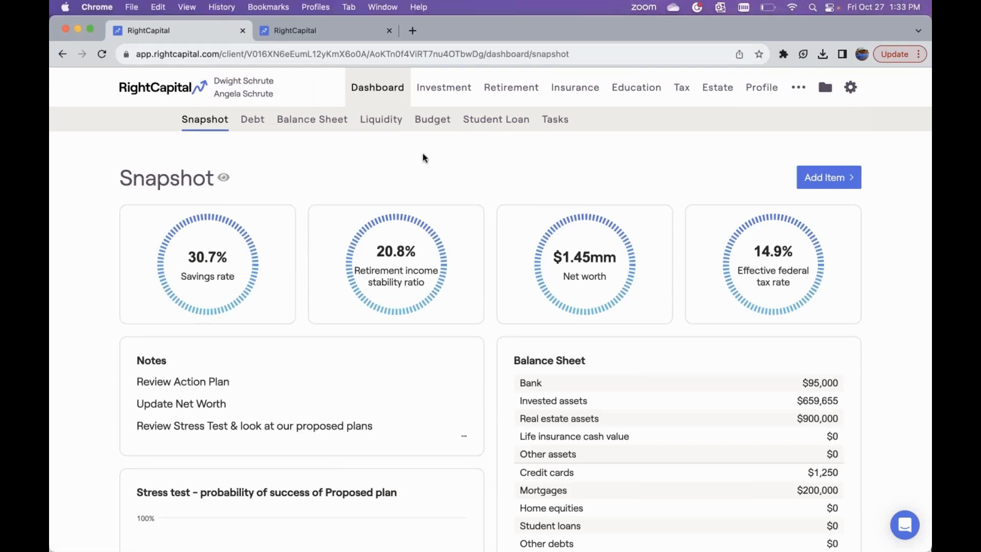
Open the Dashboard Liquidity analysis, expand its action items and check the actual, target and surplus/deficit amounts.
click(383, 128)
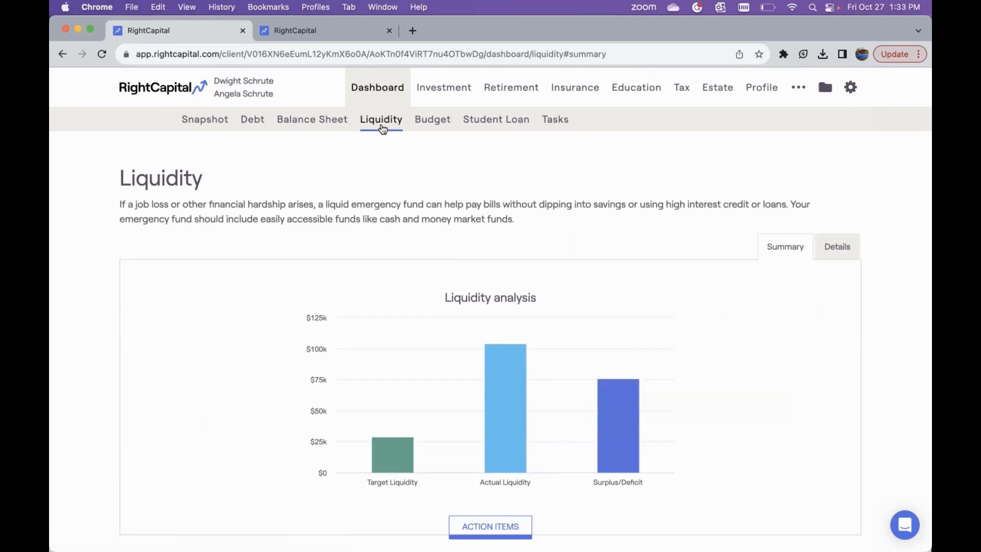
scroll(412, 222, down, 1)
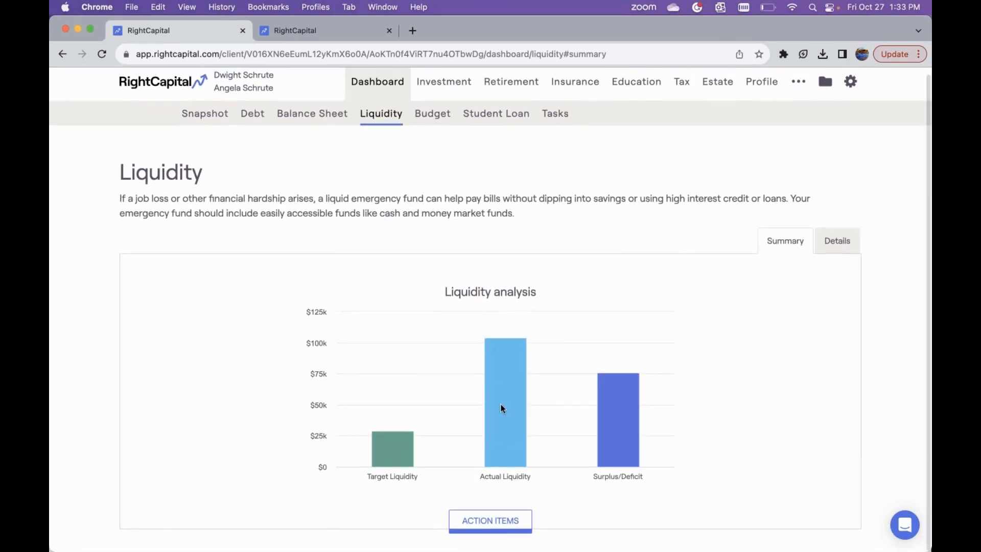
mouse_move(501, 418)
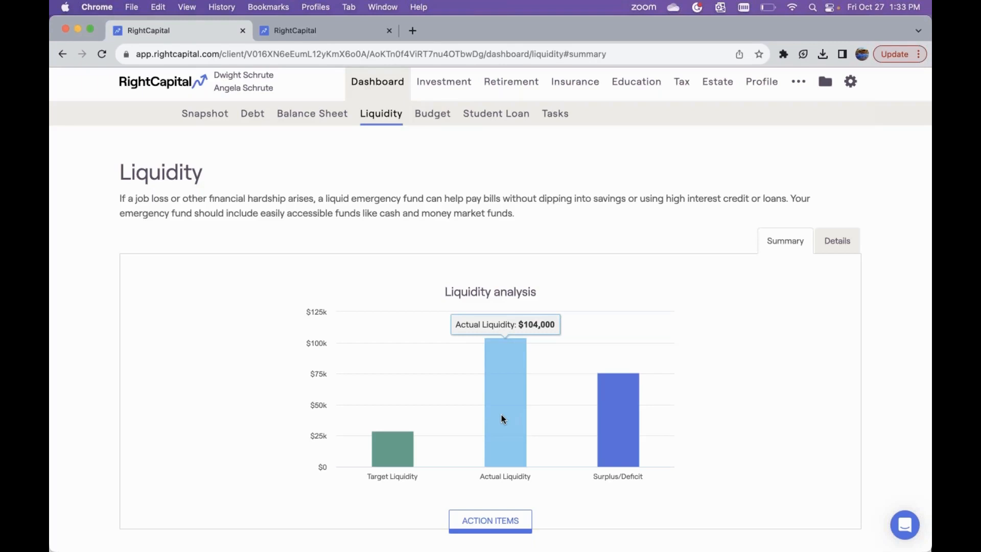
click(485, 520)
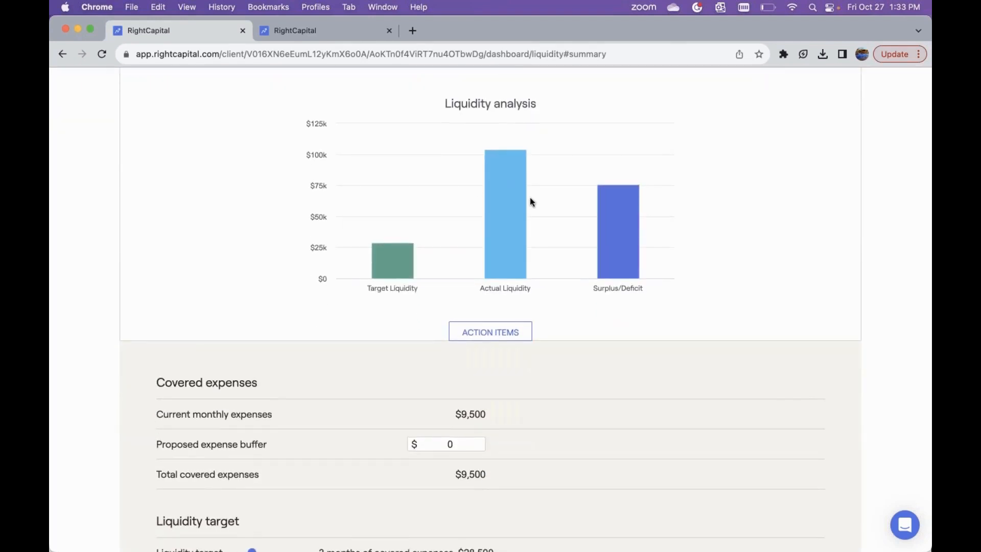
mouse_move(516, 220)
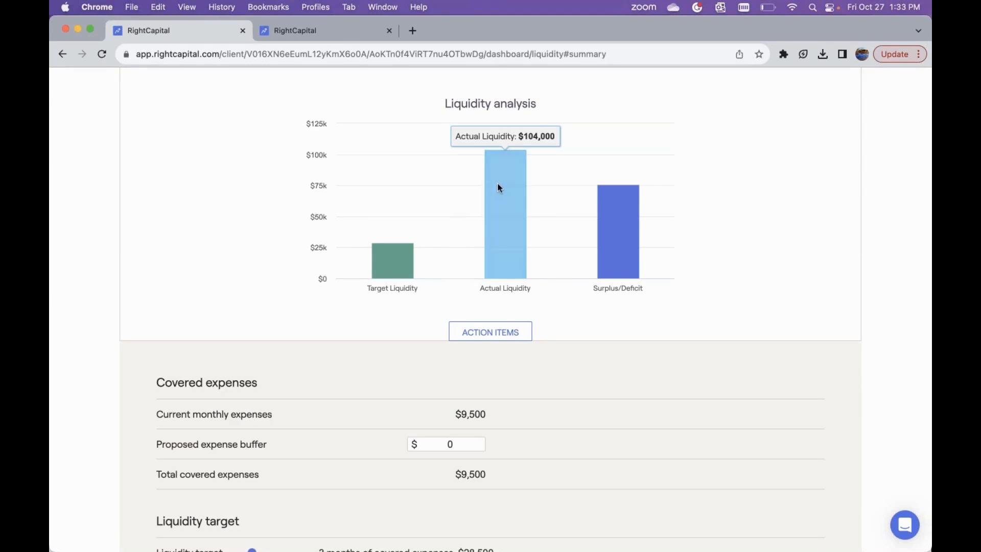
mouse_move(405, 254)
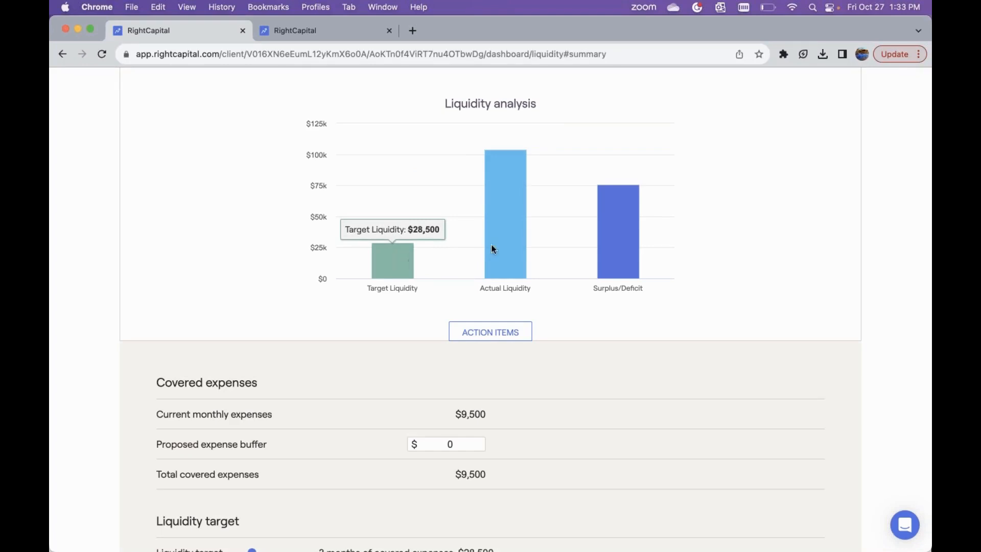
mouse_move(621, 224)
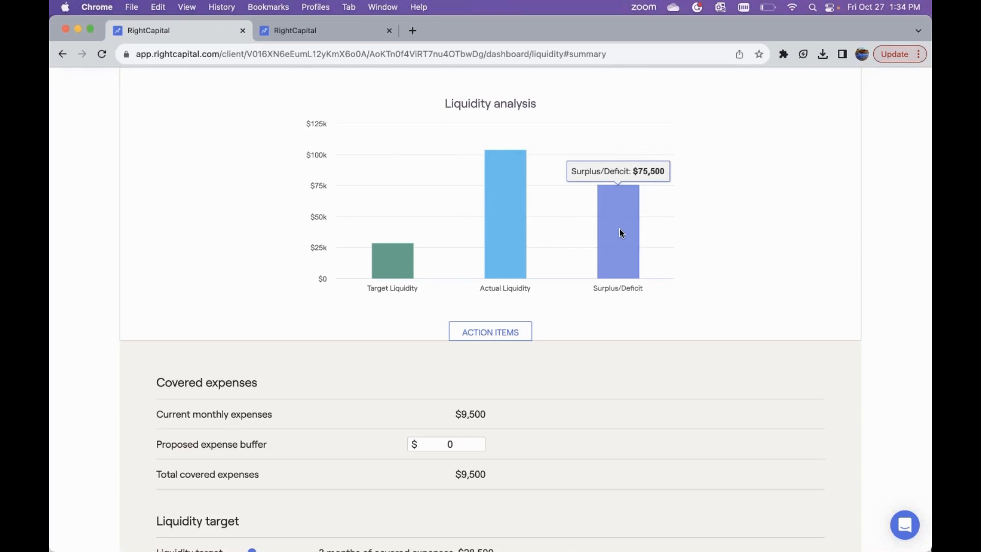
Review the covered expenses and liquidity target settings and open the detailed breakdown of monthly expenses and current liquidity.
scroll(610, 322, down, 1)
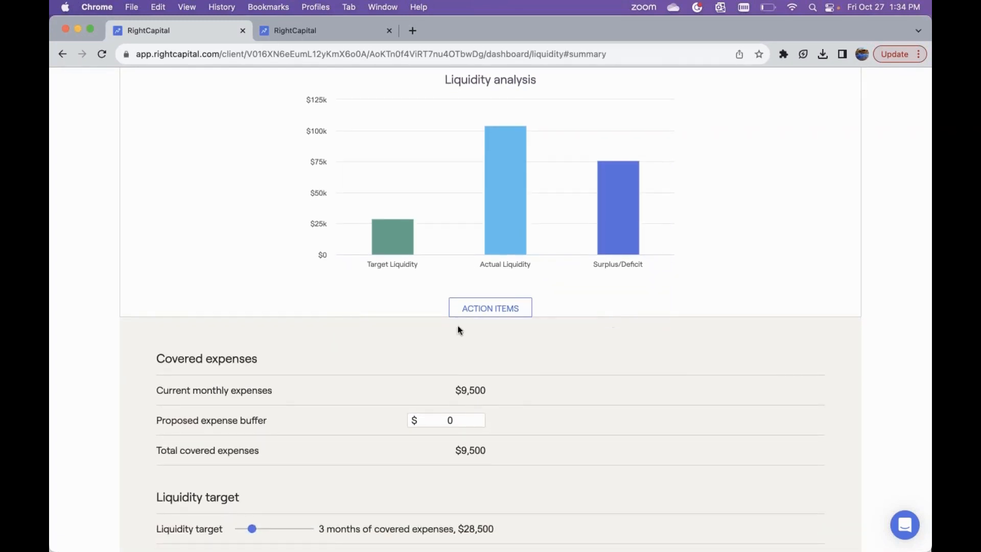
scroll(487, 359, down, 5)
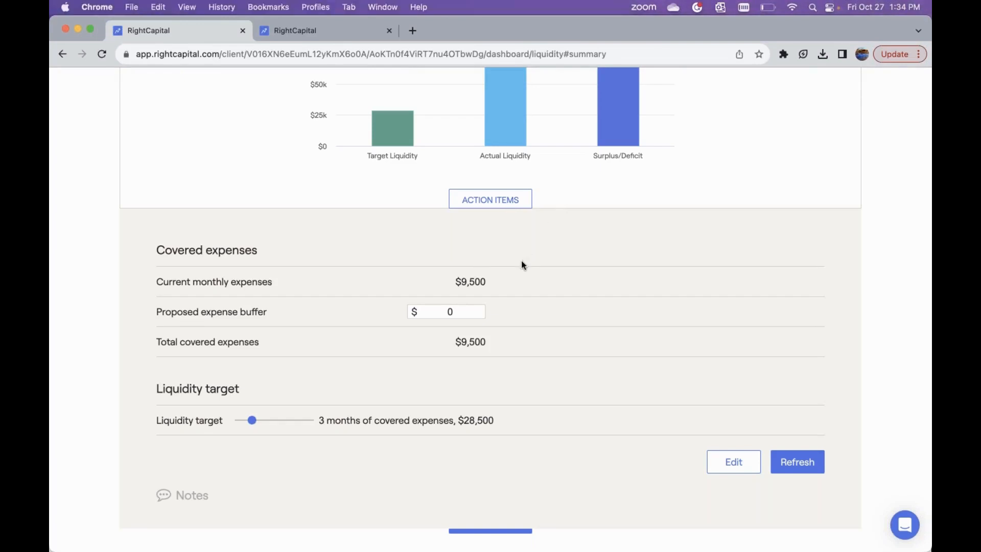
scroll(518, 249, up, 1)
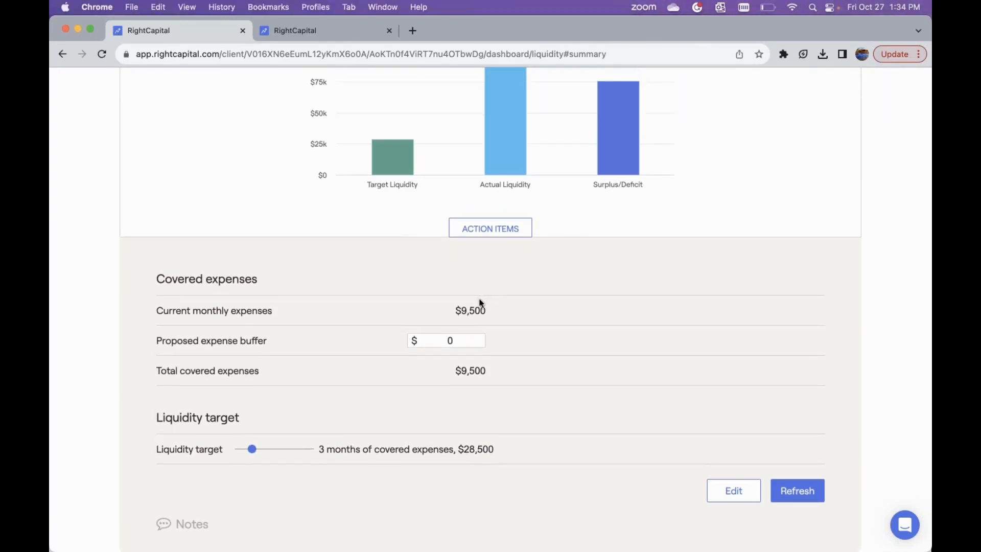
scroll(480, 302, up, 3)
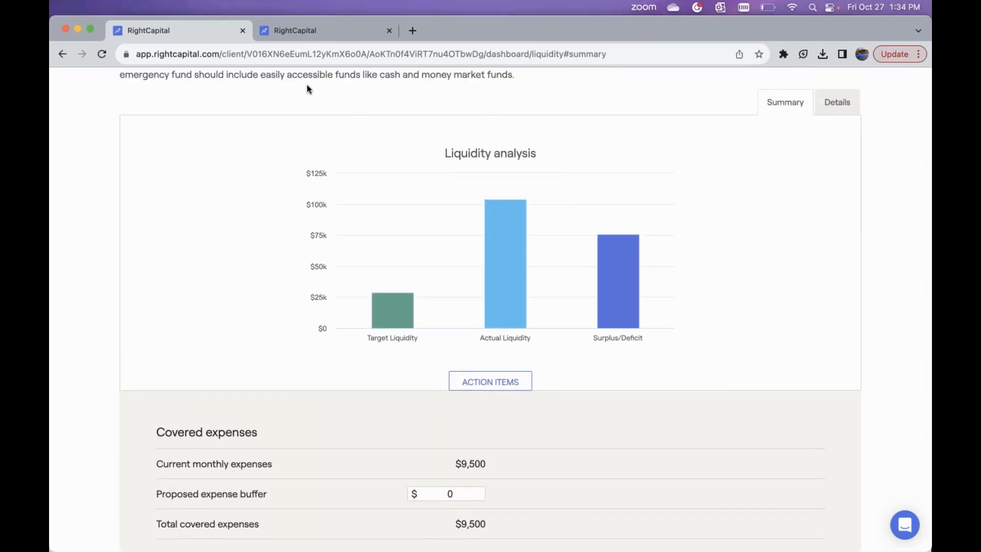
click(839, 105)
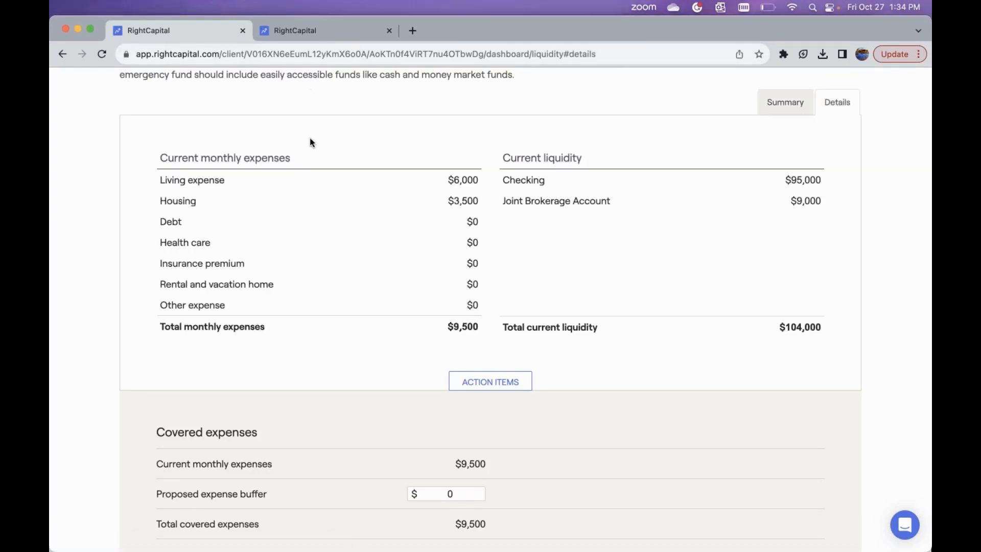
Review the monthly expense categories and the accounts counted as current liquidity, along with the covered expenses and liquidity target settings.
scroll(353, 171, down, 1)
scroll(337, 166, down, 1)
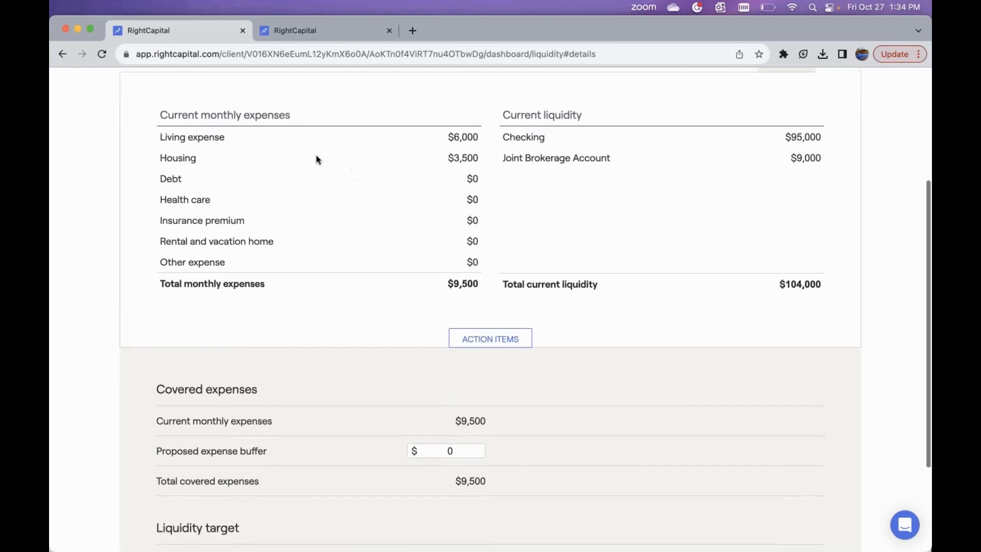
scroll(251, 153, down, 1)
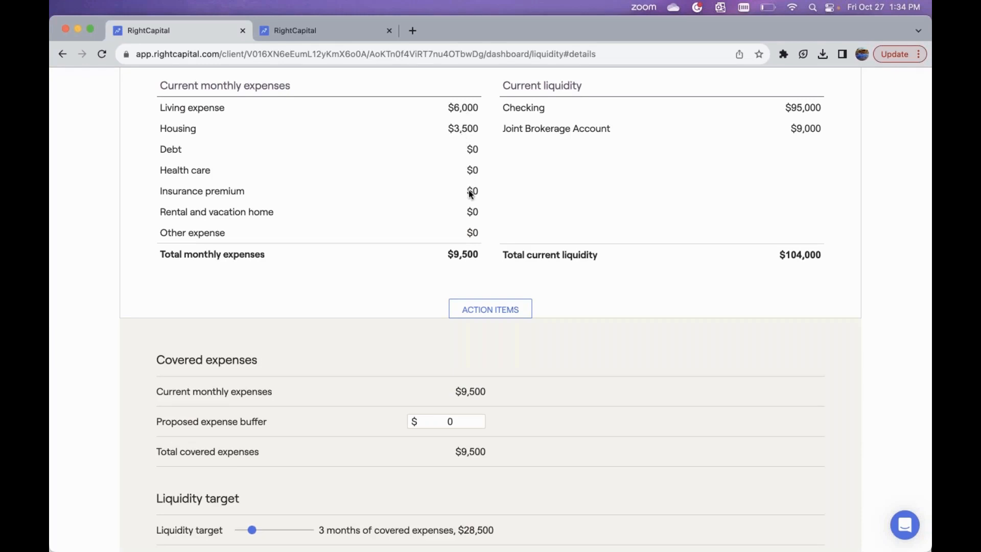
scroll(434, 204, down, 3)
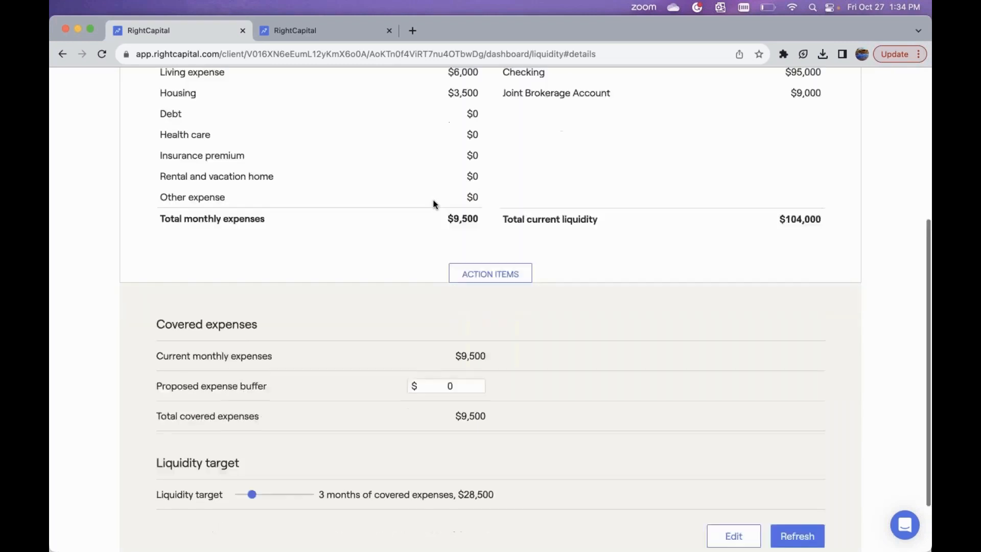
scroll(471, 194, up, 4)
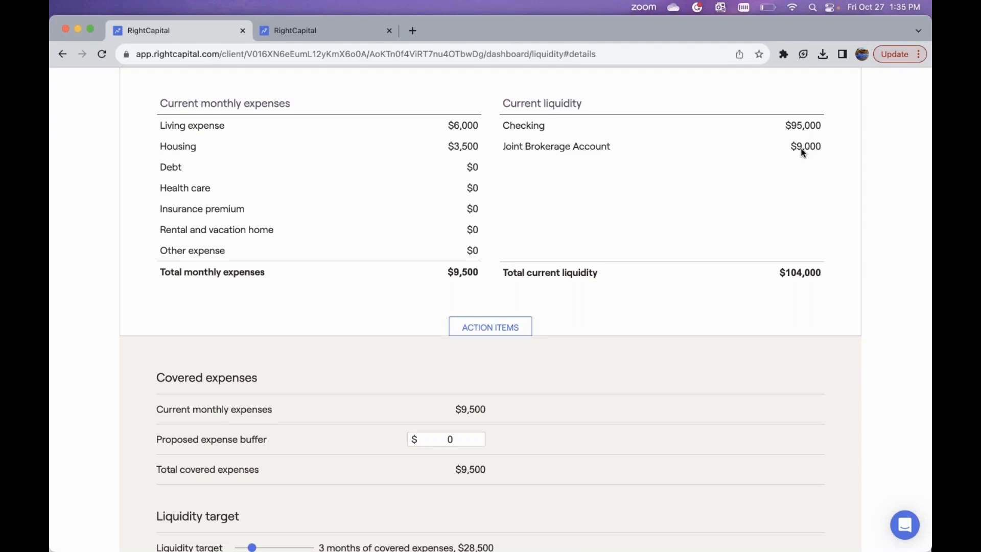
scroll(649, 164, down, 2)
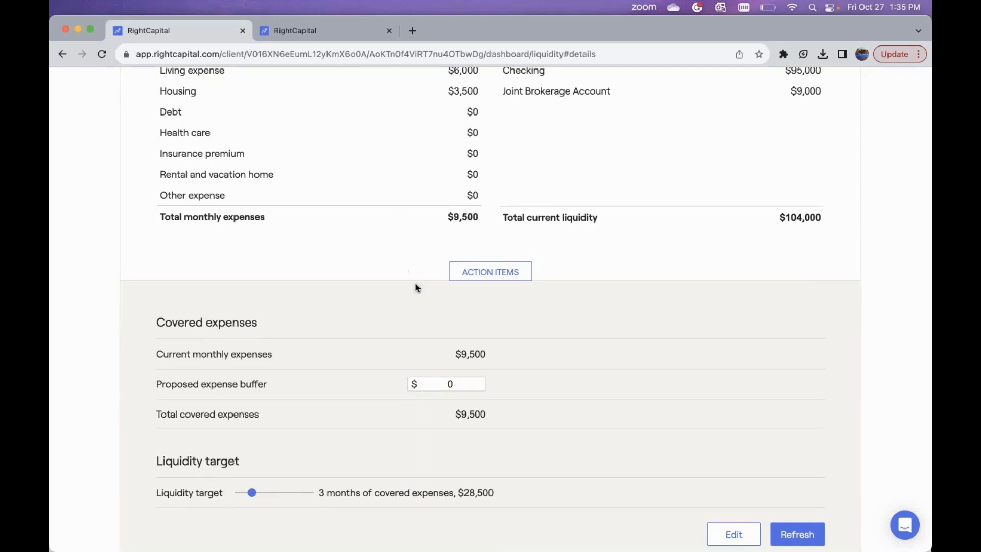
scroll(415, 283, down, 3)
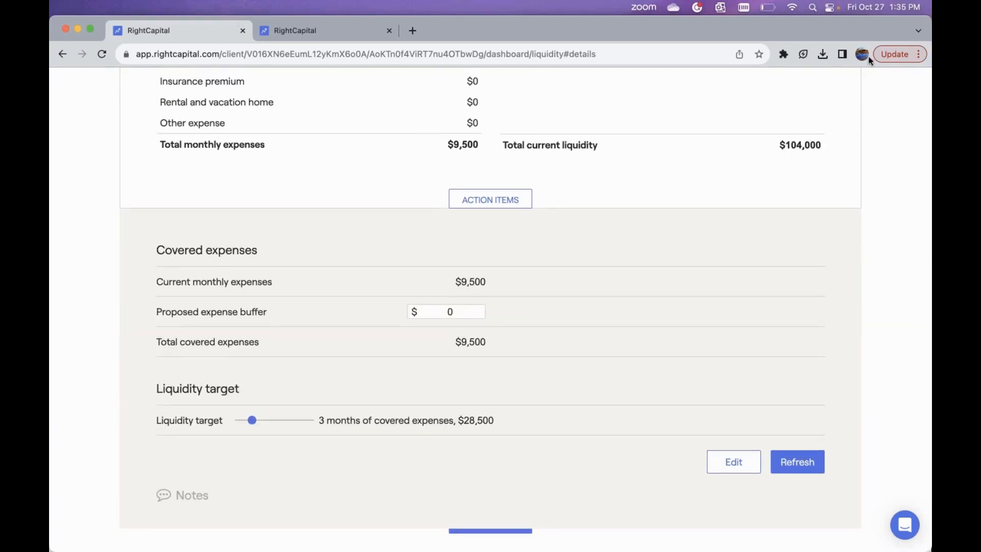
Set the proposed expense buffer to $1,500 and refresh the liquidity analysis.
click(478, 275)
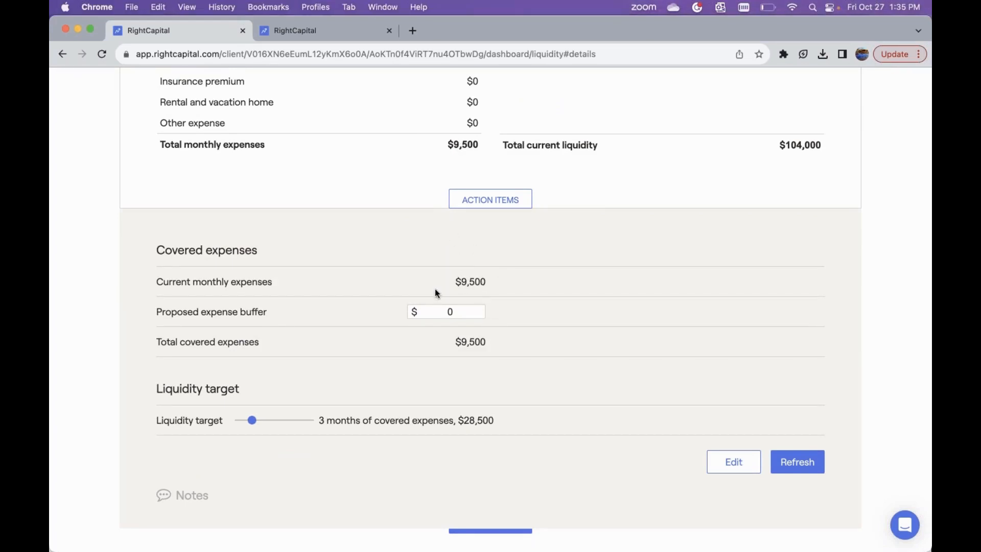
click(462, 312)
click(463, 312)
text(100)
key(BackSpace)
key(BackSpace)
text(500)
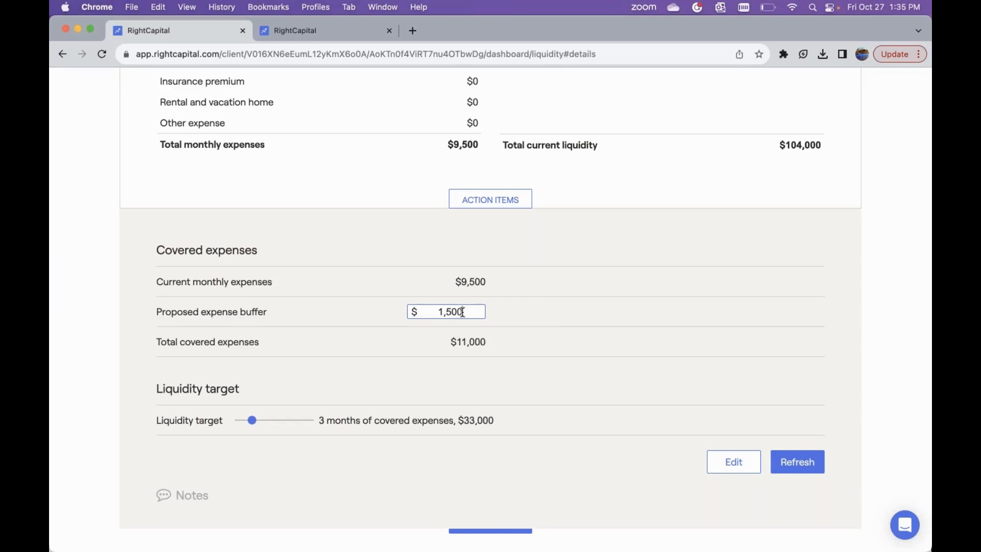
click(534, 342)
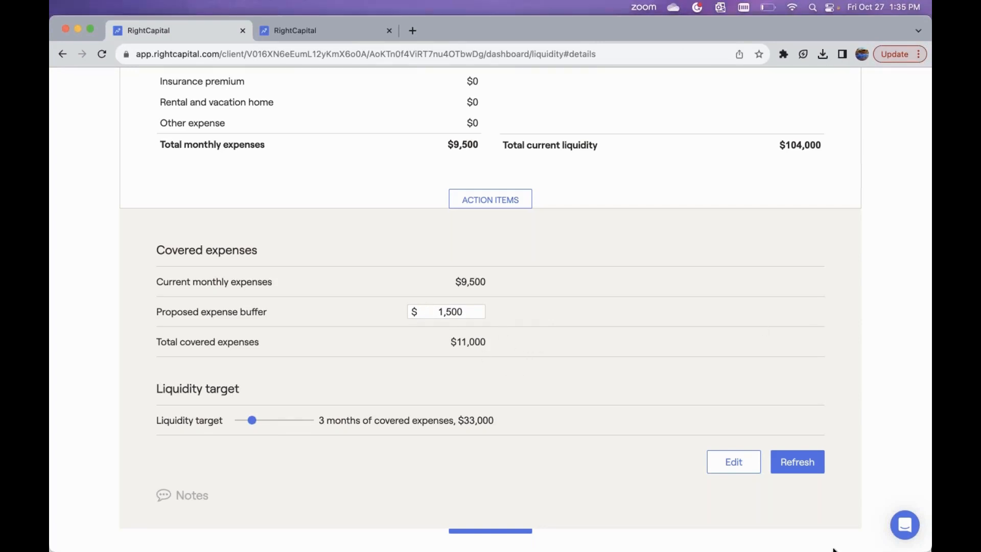
click(799, 461)
Return to the liquidity summary chart and raise the liquidity target to 9 months of covered expenses.
scroll(297, 360, up, 5)
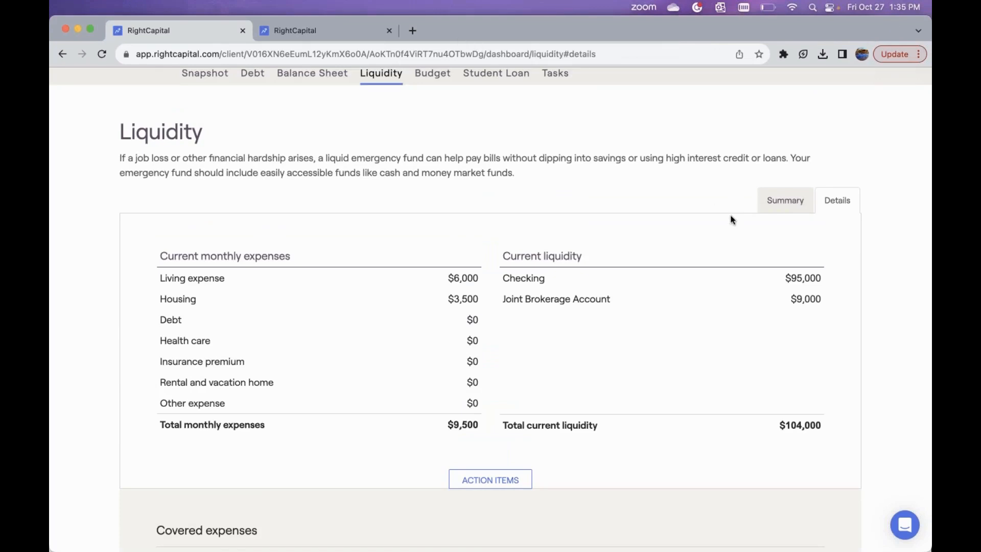
click(774, 200)
scroll(687, 268, down, 5)
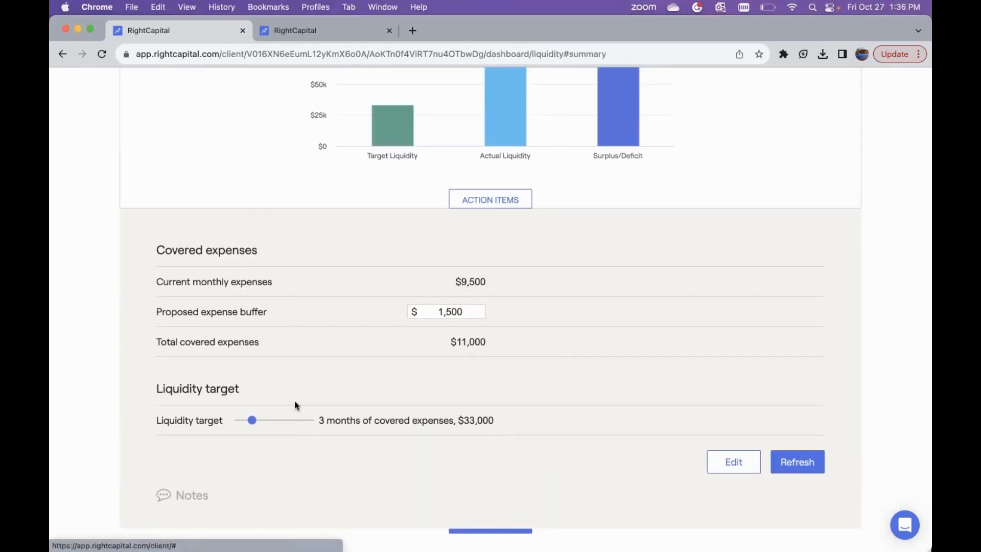
drag(251, 421, 290, 421)
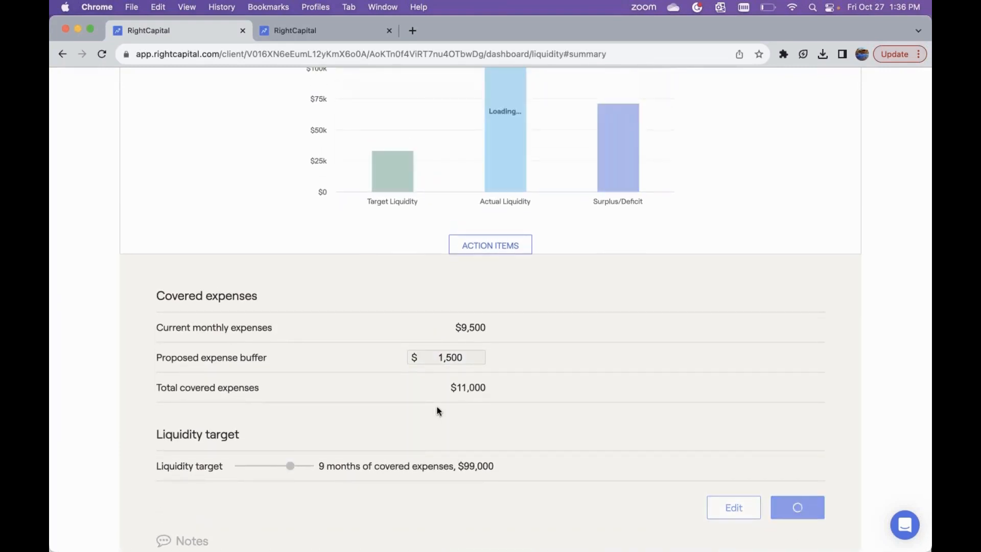
Check the target, actual and surplus/deficit amounts in the liquidity chart against the covered expenses and target settings.
scroll(412, 346, up, 3)
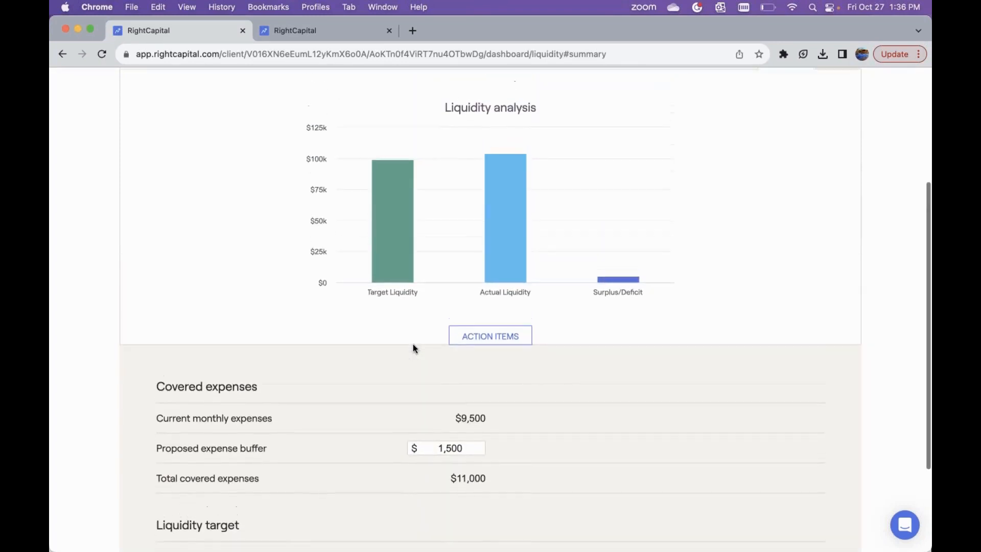
mouse_move(380, 239)
mouse_move(520, 241)
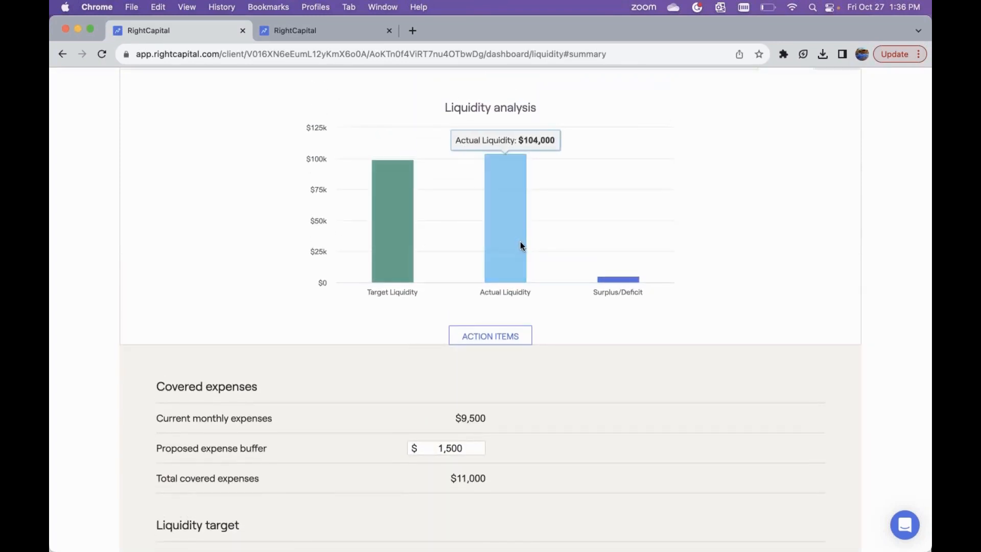
mouse_move(613, 282)
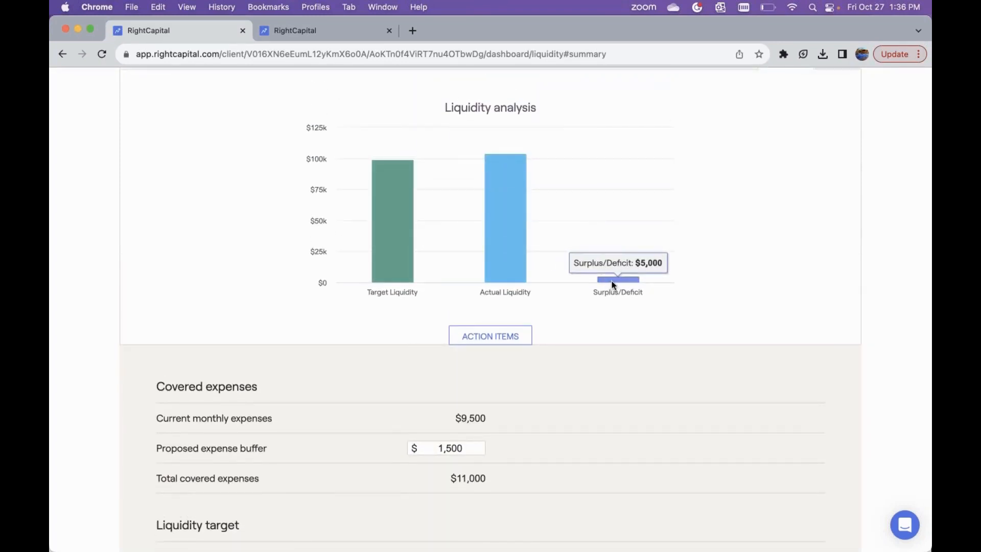
scroll(388, 329, down, 3)
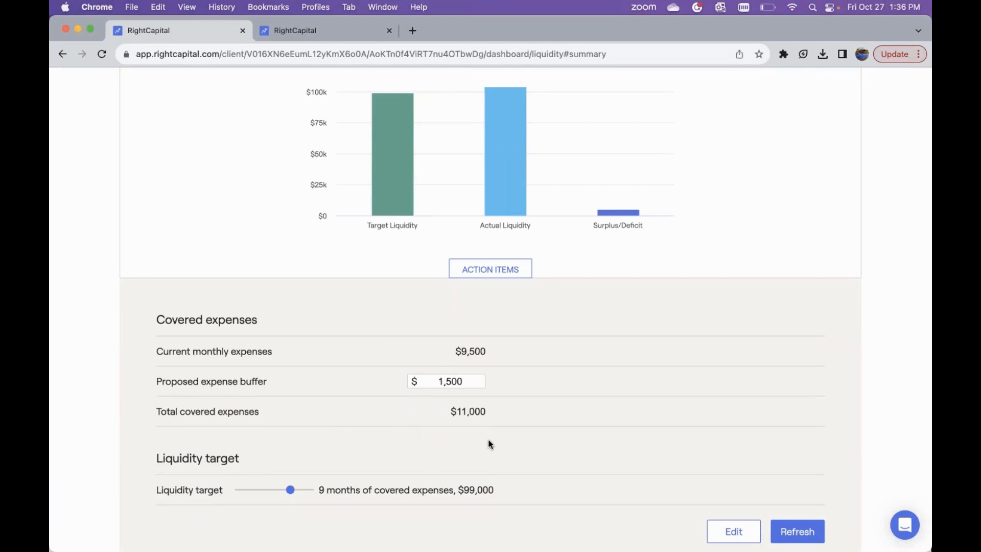
scroll(489, 444, up, 2)
scroll(489, 443, down, 3)
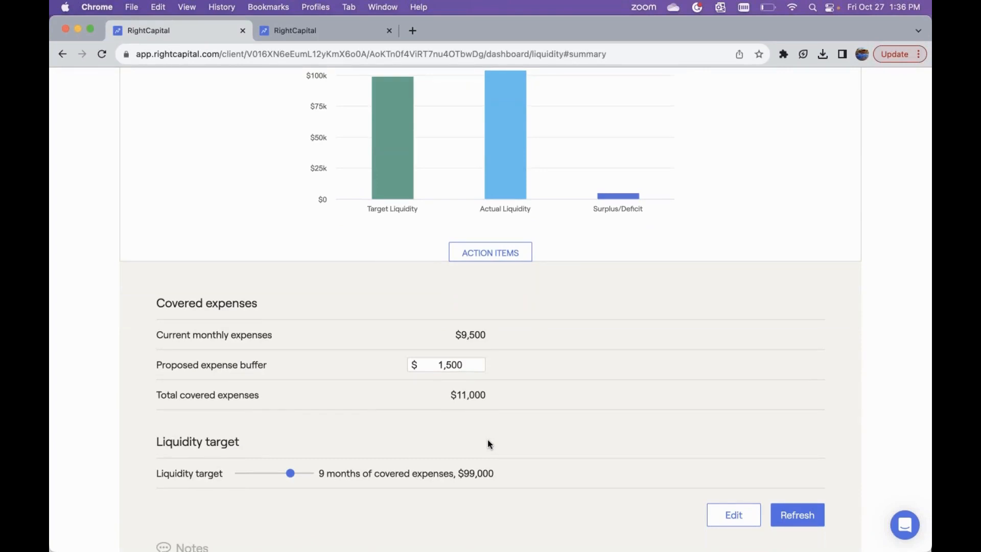
Exclude cash in the taxable investment accounts from the liquidity analysis and save the account selection.
click(740, 516)
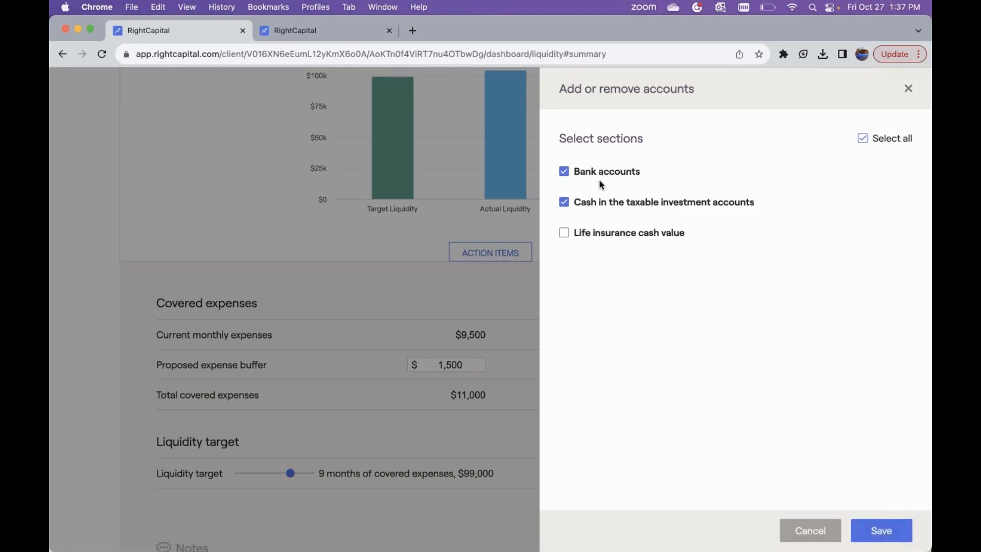
click(602, 203)
click(883, 531)
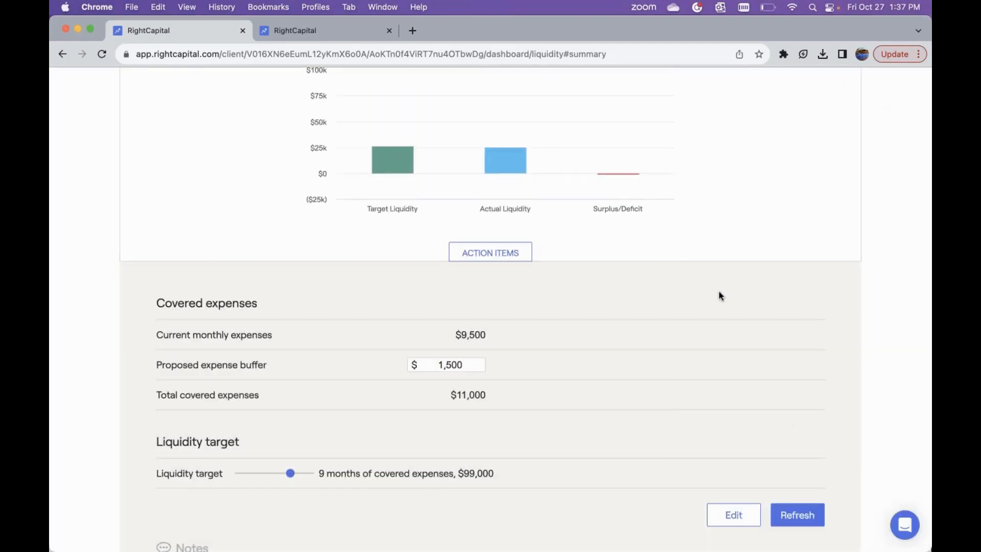
Inspect the actual liquidity and surplus/deficit bars in the chart with only bank accounts included.
mouse_move(521, 153)
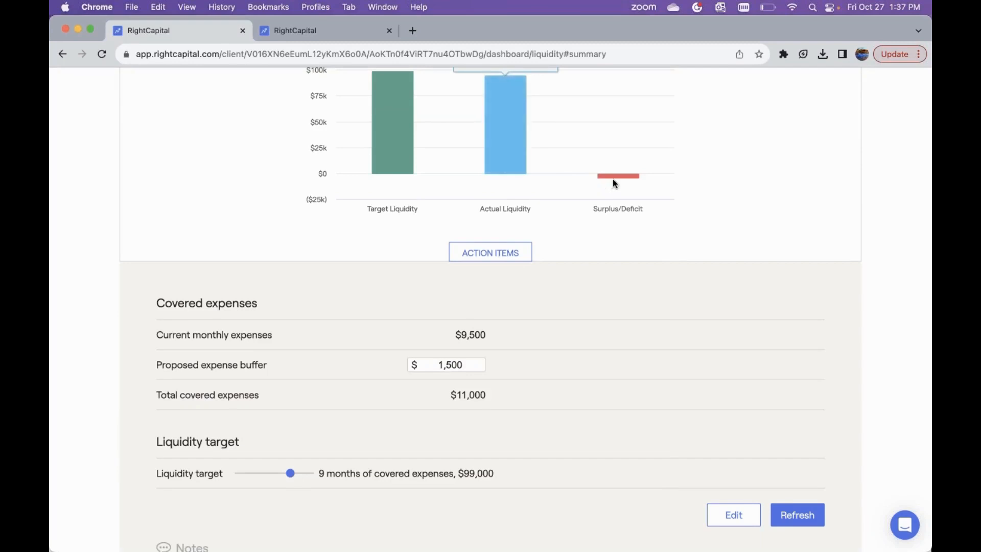
mouse_move(615, 179)
scroll(604, 292, up, 1)
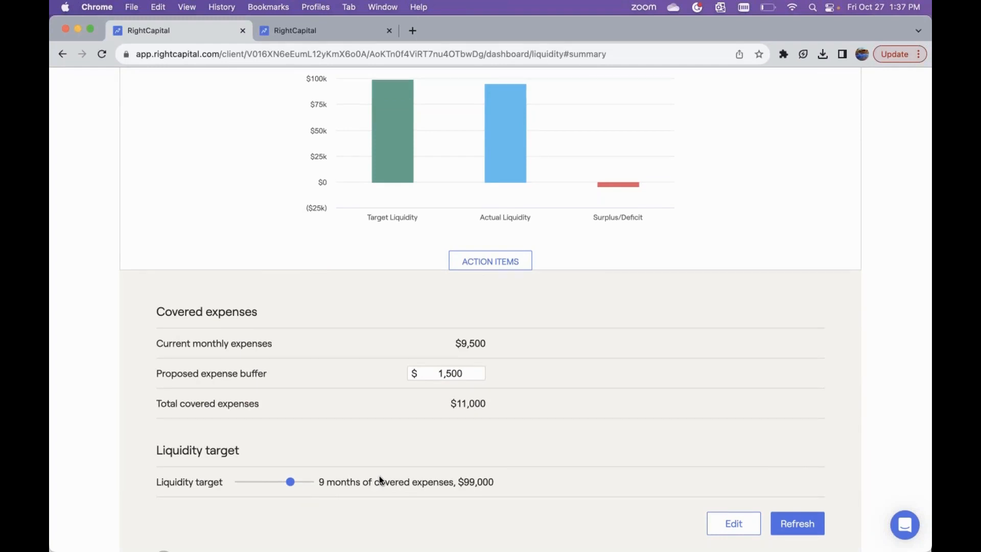
scroll(379, 479, up, 5)
scroll(379, 479, up, 2)
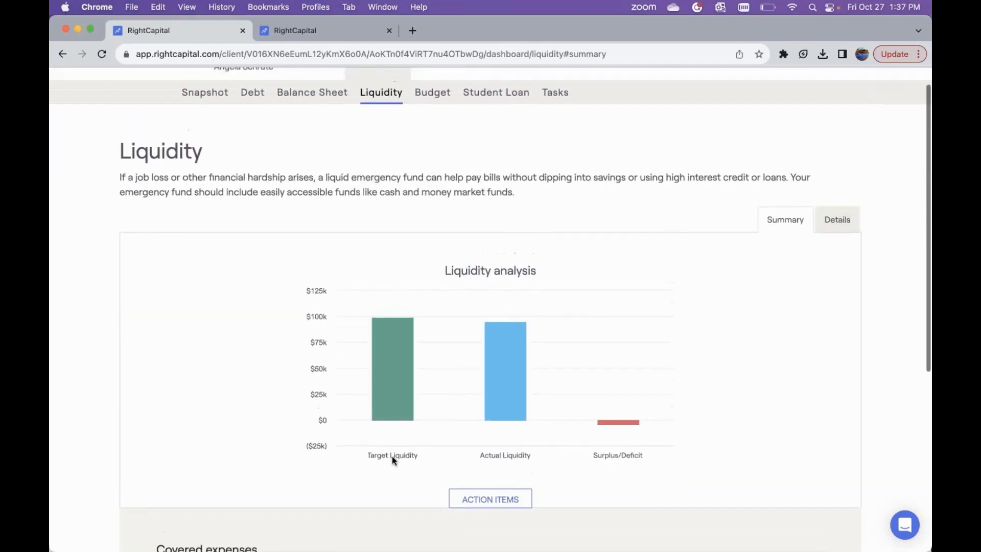